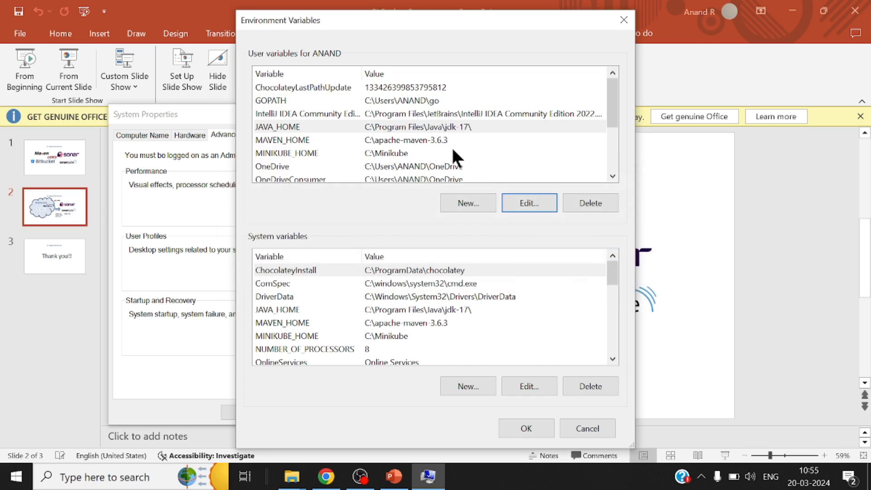
Inspect the value of the MAVEN_HOME user variable and leave its editor without making changes
{"action": "left_click", "coordinate": [436, 140]}
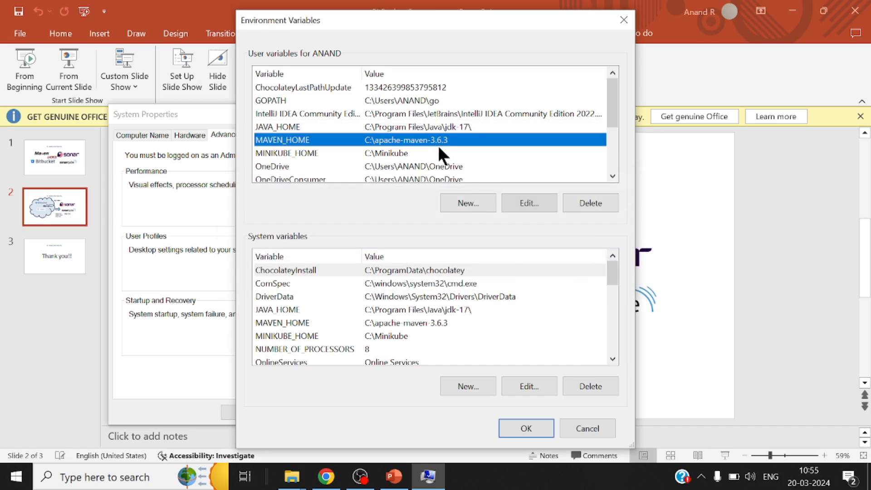
{"action": "left_click", "coordinate": [520, 202]}
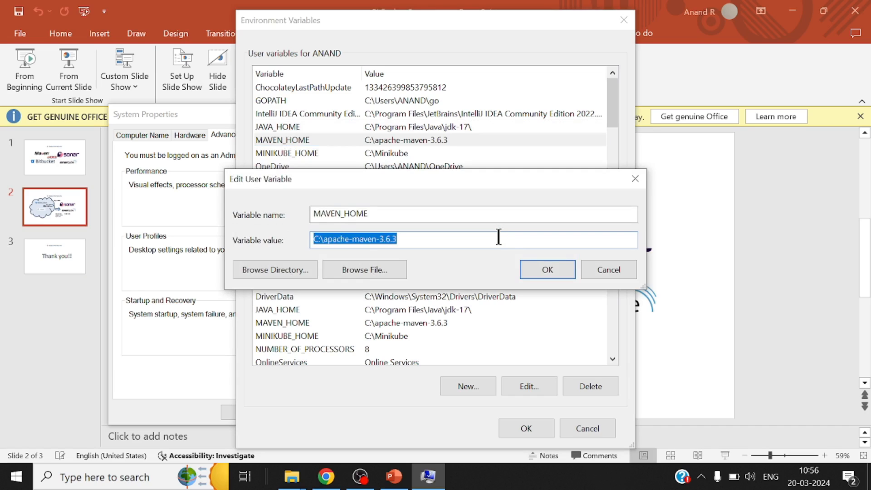
{"action": "left_click", "coordinate": [600, 266]}
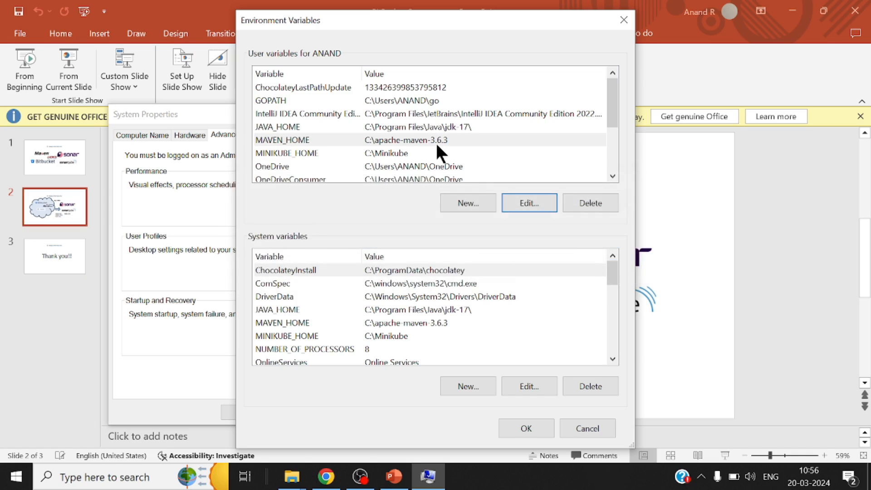
Check the user Path variable for its Java and Maven bin entries and close the environment variable and system property windows
{"action": "scroll", "coordinate": [437, 145], "scroll_direction": "down", "scroll_amount": 3}
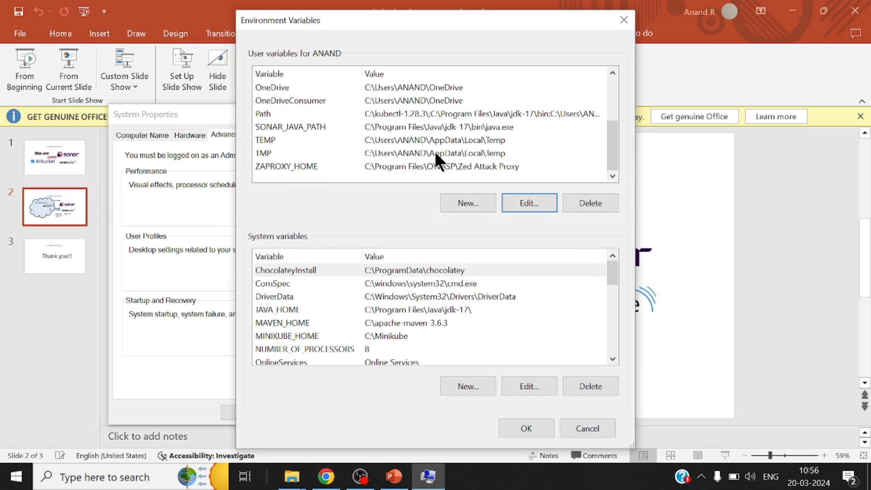
{"action": "left_click", "coordinate": [431, 115]}
{"action": "left_click", "coordinate": [509, 203]}
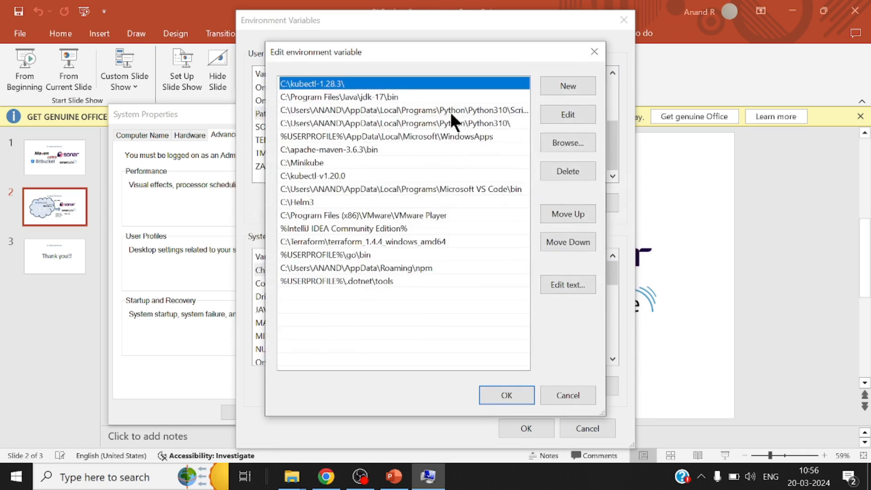
{"action": "left_click", "coordinate": [398, 98]}
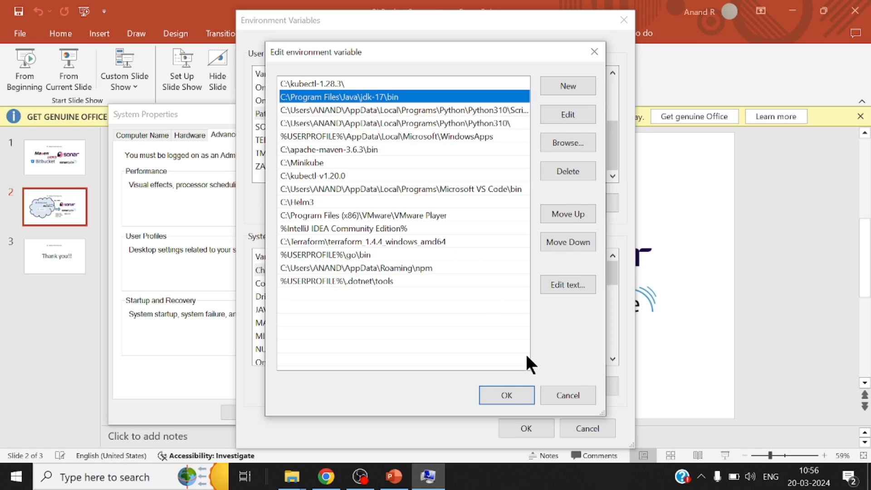
{"action": "left_click", "coordinate": [518, 392]}
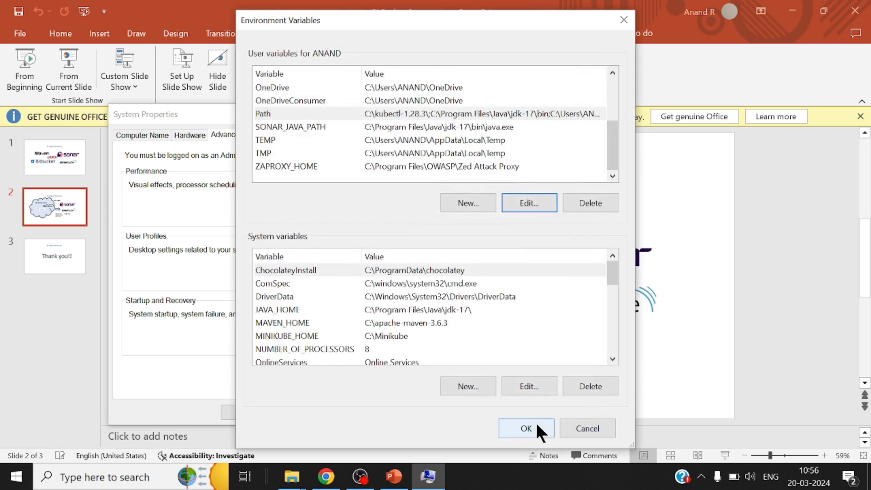
{"action": "left_click", "coordinate": [535, 422]}
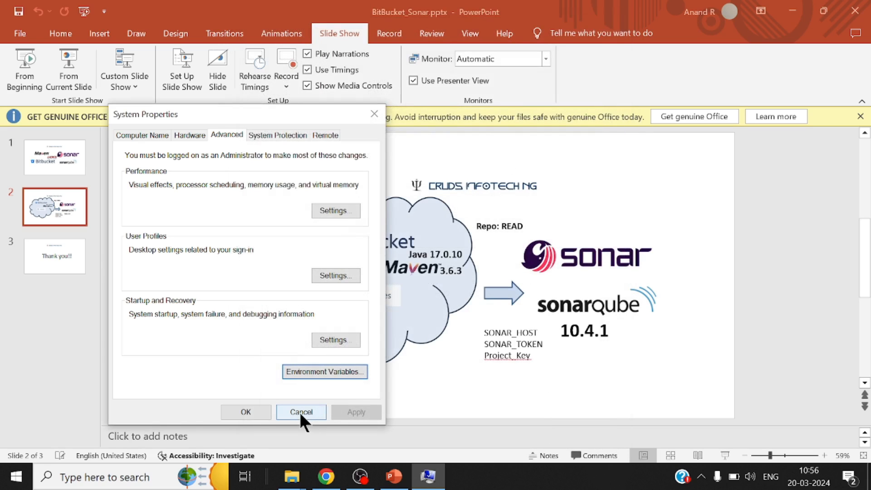
{"action": "left_click", "coordinate": [301, 411]}
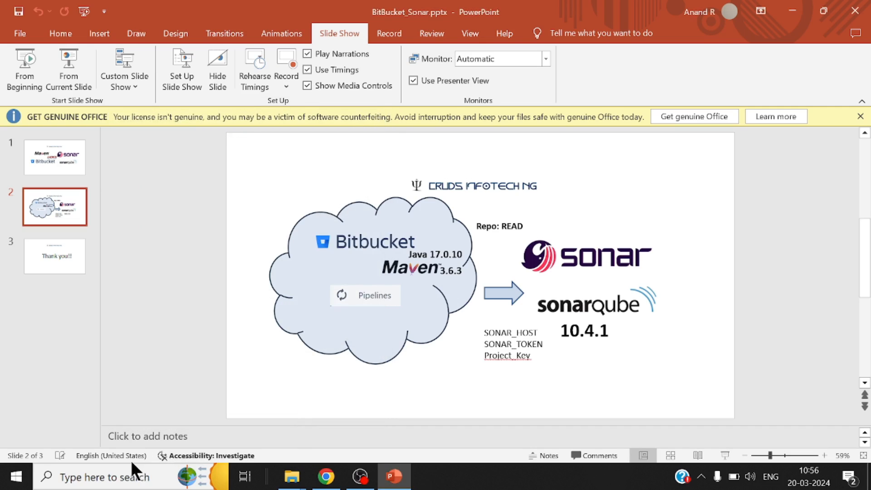
Open Command Prompt and change into the Repos directory
{"action": "left_click", "coordinate": [114, 477]}
{"action": "type", "text": "cm"}
{"action": "key", "text": "Return"}
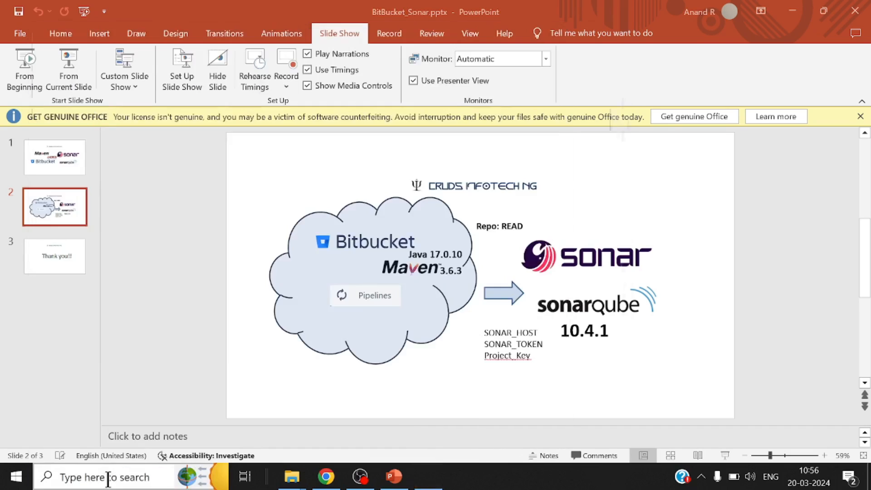
{"action": "scroll", "coordinate": [382, 195], "scroll_direction": "up", "scroll_amount": 1}
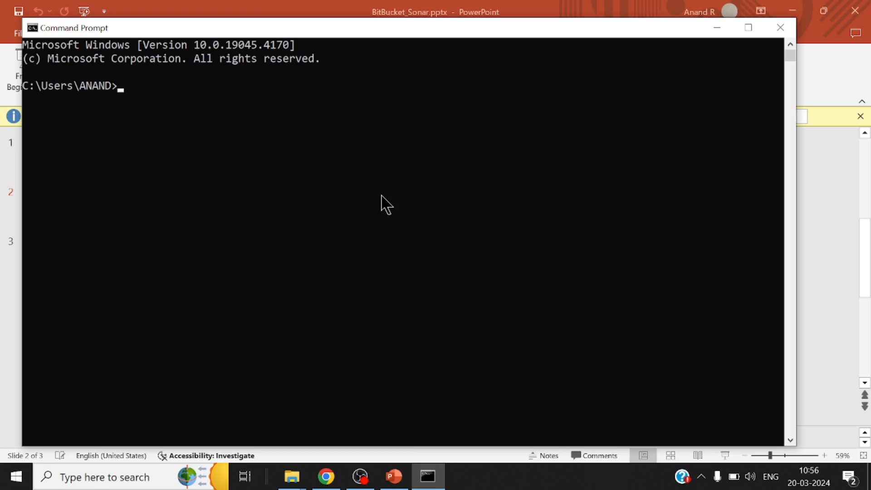
{"action": "type", "text": "cd Repos"}
{"action": "key", "text": "Return"}
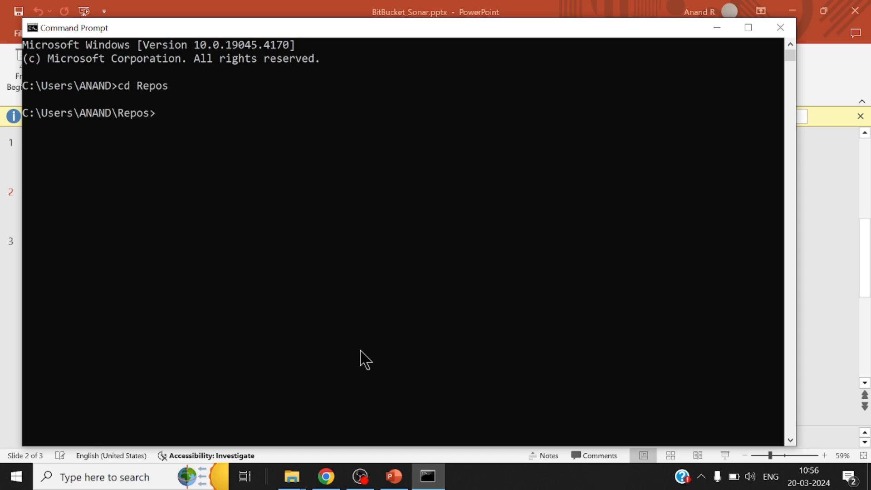
Switch to Chrome and find the project creation command under Creating a Project in the Maven in 5 Minutes guide
{"action": "left_click", "coordinate": [325, 477]}
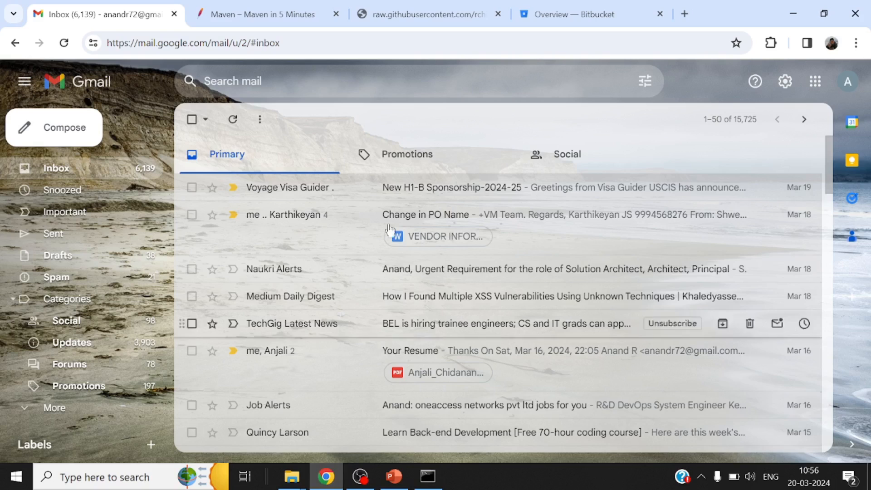
{"action": "left_click", "coordinate": [276, 13]}
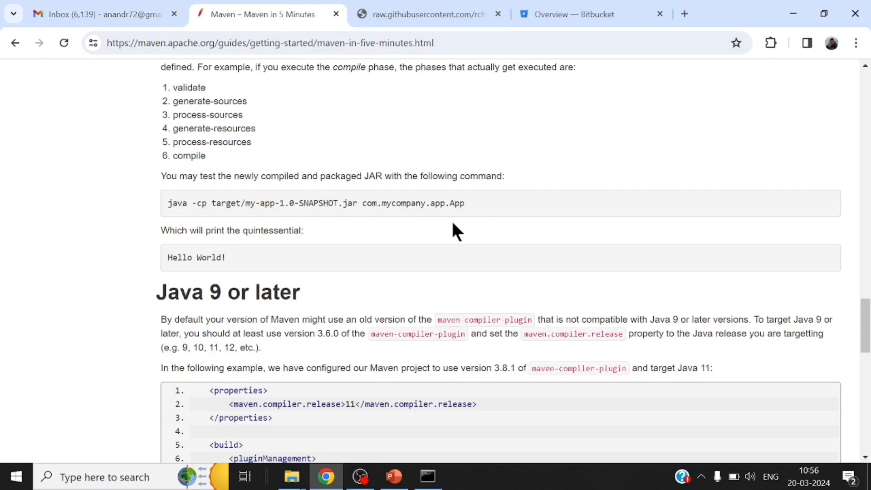
{"action": "key", "text": "ctrl+plus"}
{"action": "scroll", "coordinate": [451, 222], "scroll_direction": "up", "scroll_amount": 3}
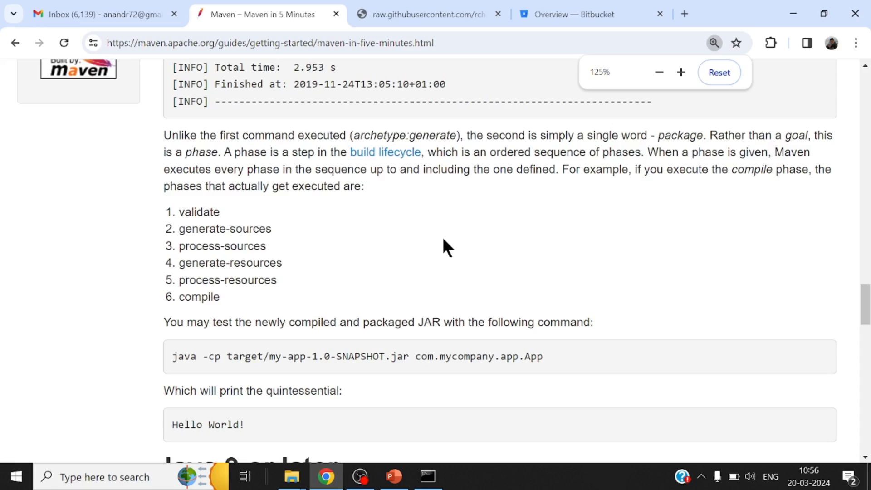
{"action": "scroll", "coordinate": [442, 237], "scroll_direction": "up", "scroll_amount": 15}
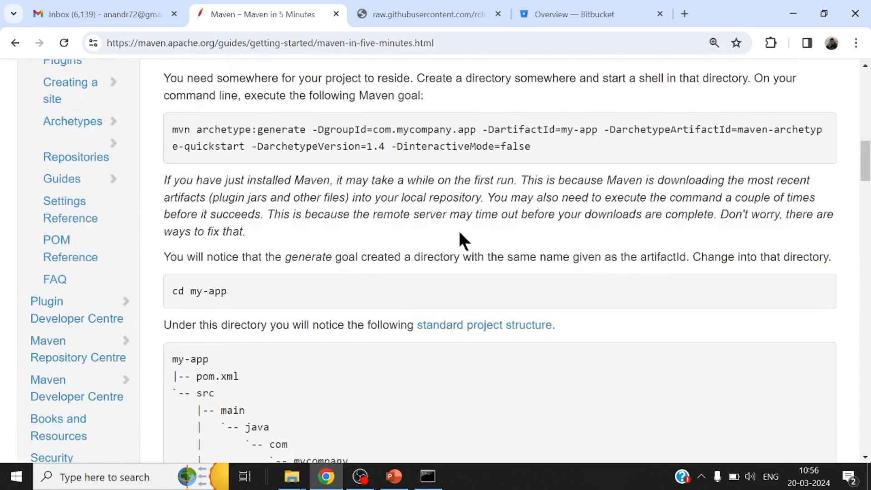
{"action": "scroll", "coordinate": [437, 221], "scroll_direction": "up", "scroll_amount": 5}
{"action": "scroll", "coordinate": [429, 221], "scroll_direction": "down", "scroll_amount": 4}
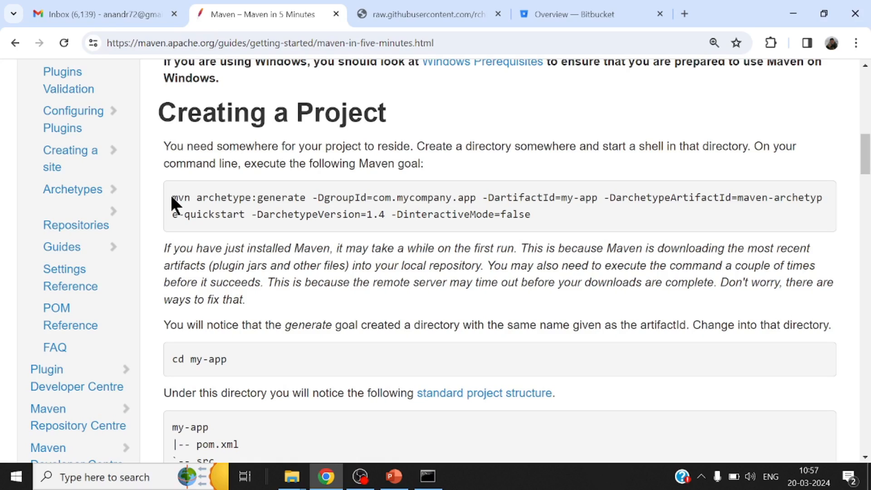
Check the installed Maven version in Command Prompt with mvn --version
{"action": "left_click", "coordinate": [428, 477]}
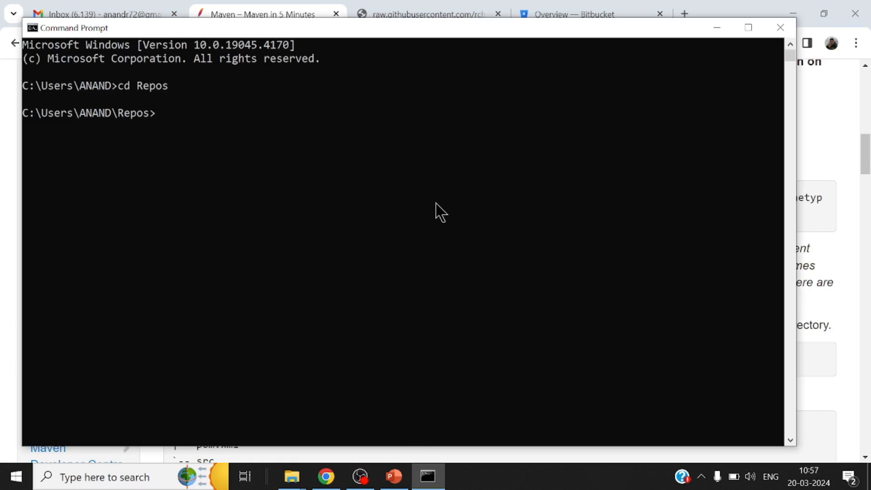
{"action": "type", "text": "mvn --version"}
{"action": "key", "text": "Return"}
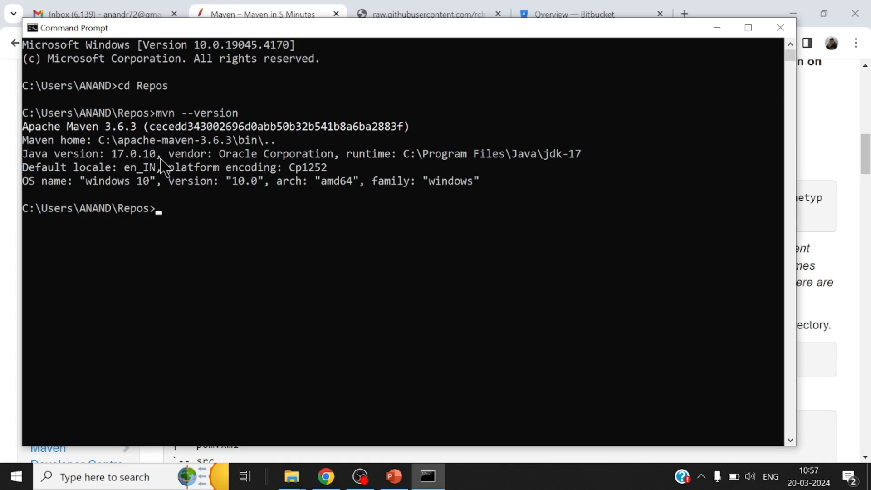
Copy the mvn archetype:generate command from the Maven guide in Chrome and paste it into a new Notepad document
{"action": "left_click", "coordinate": [326, 479]}
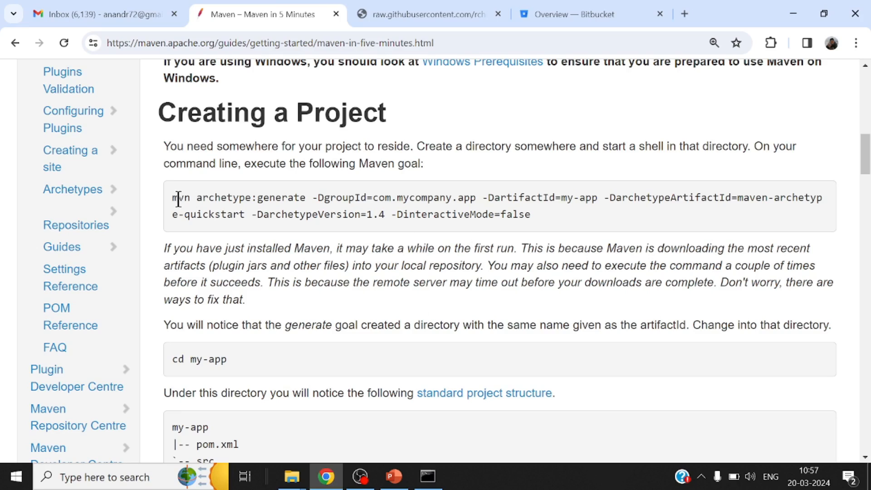
{"action": "left_click_drag", "start_coordinate": [171, 195], "coordinate": [499, 213]}
{"action": "right_click", "coordinate": [497, 205]}
{"action": "left_click", "coordinate": [516, 220]}
{"action": "left_click", "coordinate": [112, 481]}
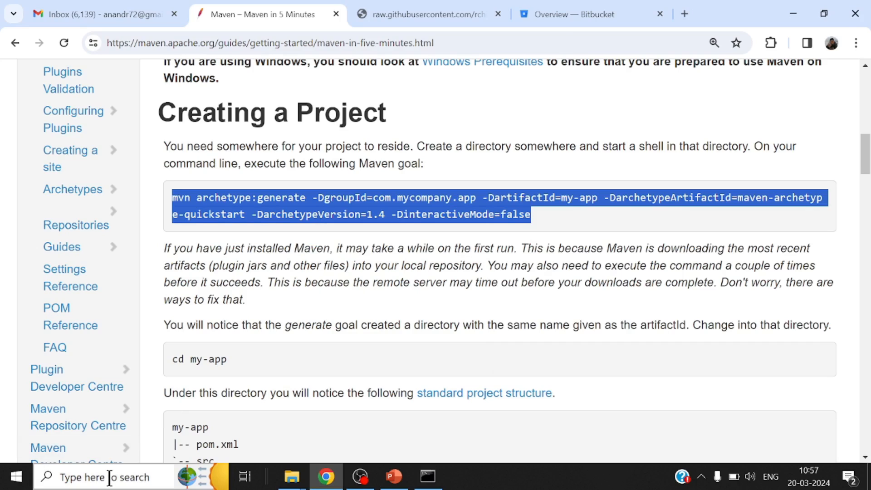
{"action": "type", "text": "notepad"}
{"action": "key", "text": "Return"}
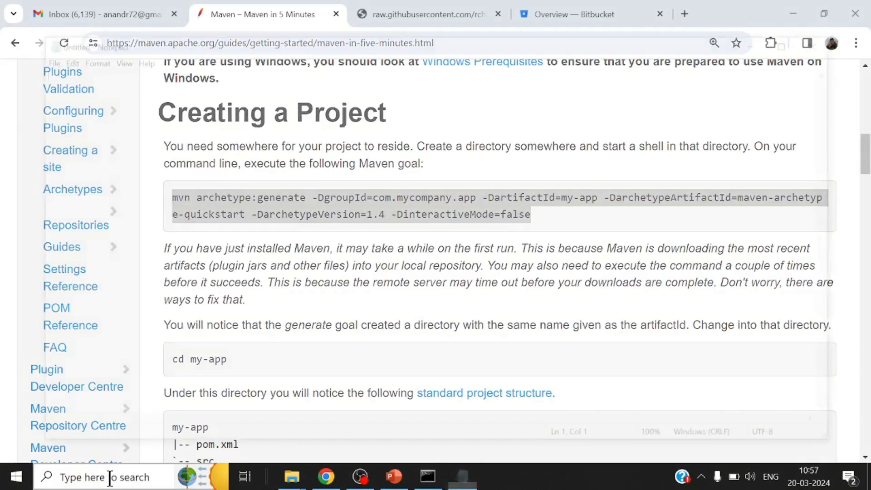
{"action": "key", "text": "ctrl+v"}
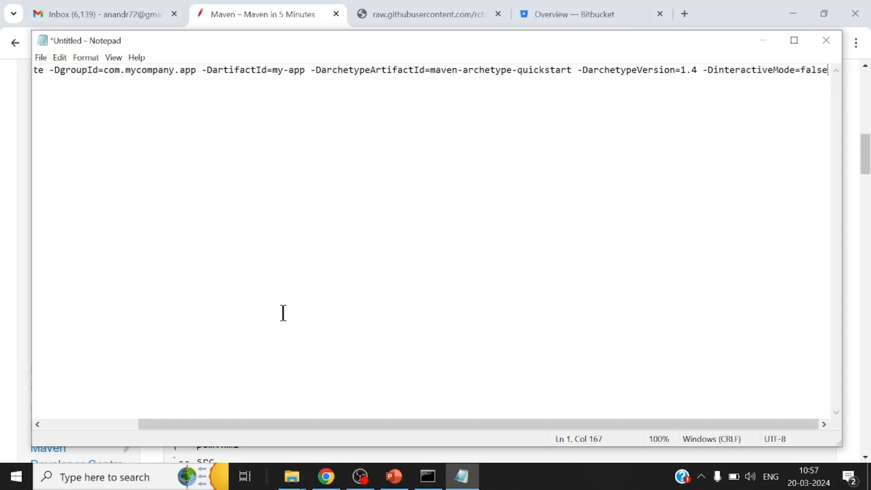
Replace the my-app value of -DartifactId in the pasted command with bitbucket-sonar-demo
{"action": "left_click_drag", "start_coordinate": [318, 425], "coordinate": [170, 399]}
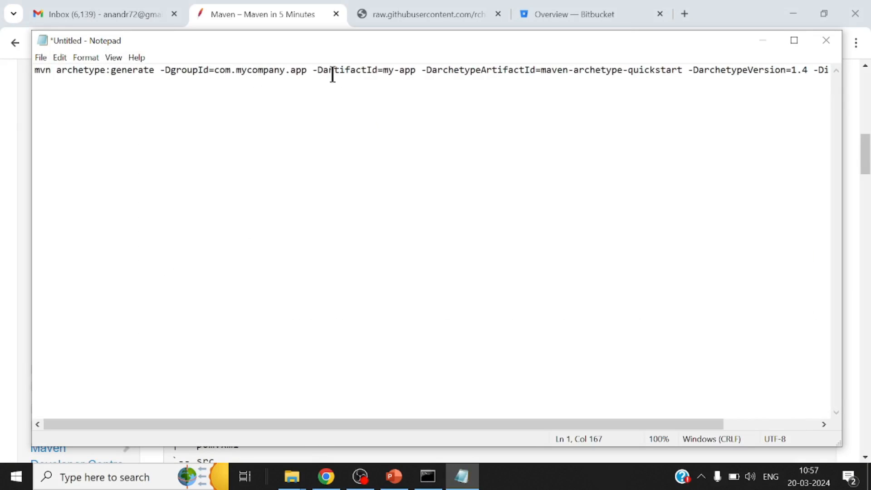
{"action": "left_click", "coordinate": [417, 70]}
{"action": "key", "text": "BackSpace"}
{"action": "key", "text": "BackSpace"}
{"action": "key", "text": "BackSpace"}
{"action": "key", "text": "BackSpace"}
{"action": "key", "text": "BackSpace"}
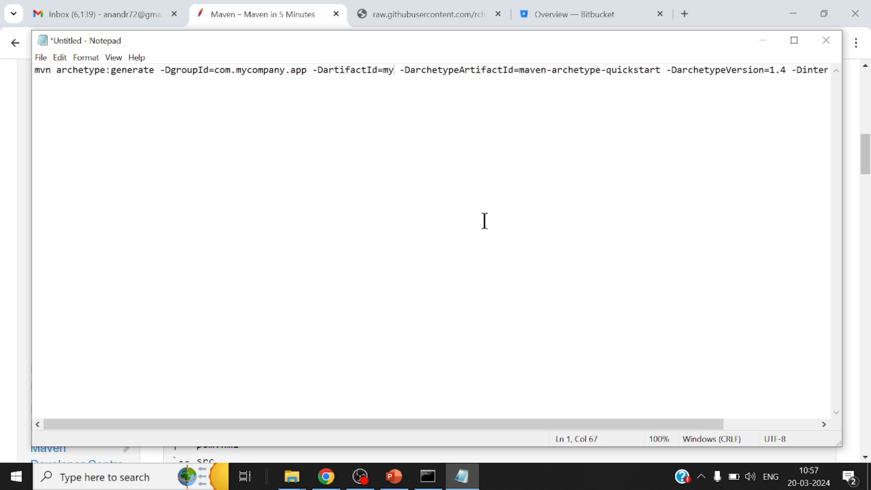
{"action": "key", "text": "BackSpace"}
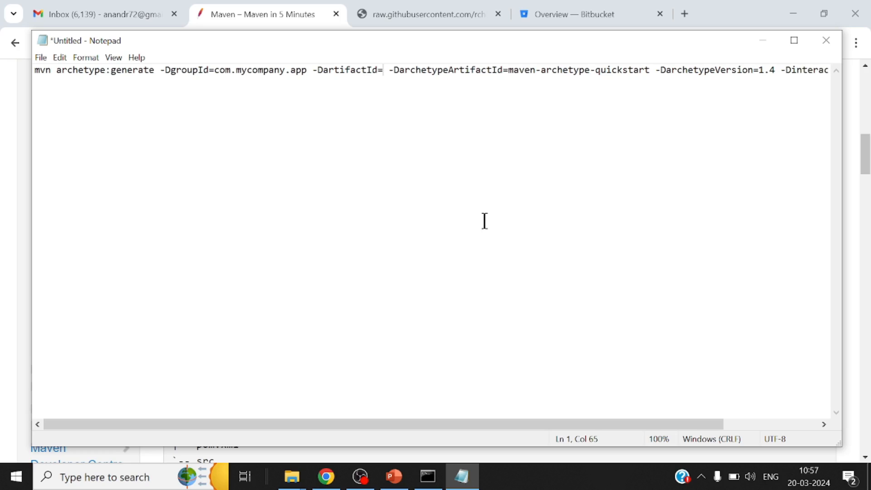
{"action": "type", "text": "bitbucket-so"}
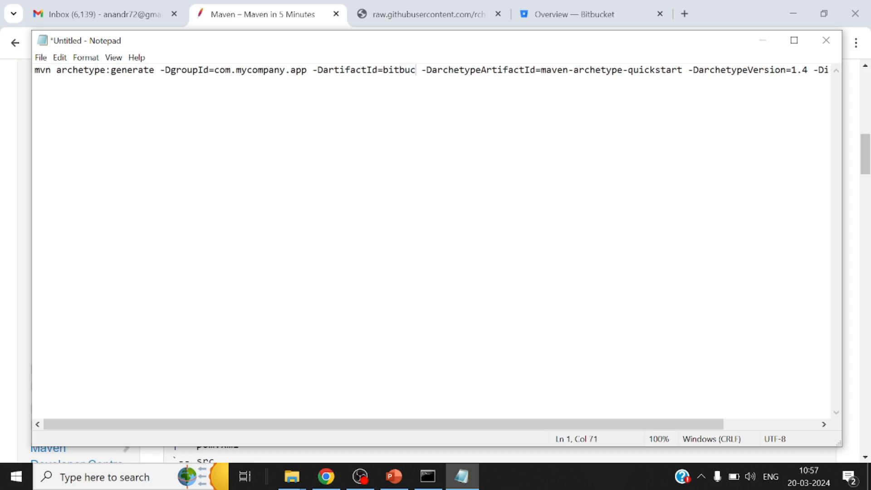
{"action": "type", "text": "nar-dem"}
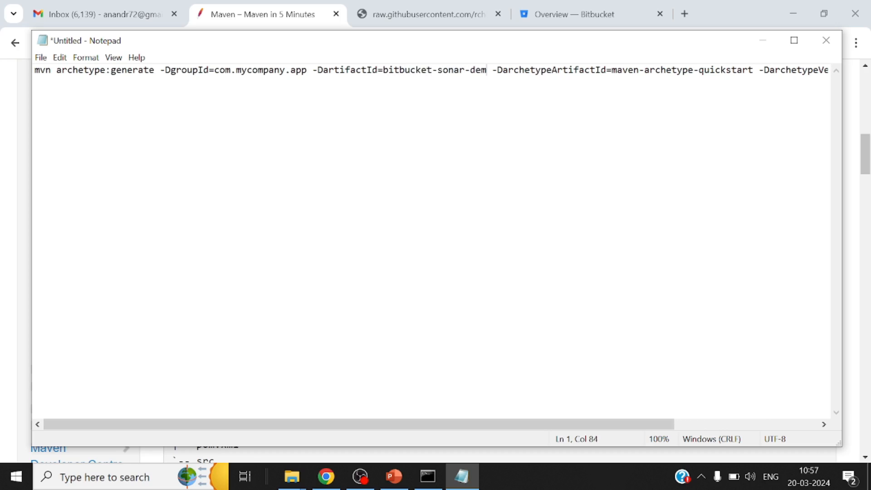
{"action": "type", "text": "o"}
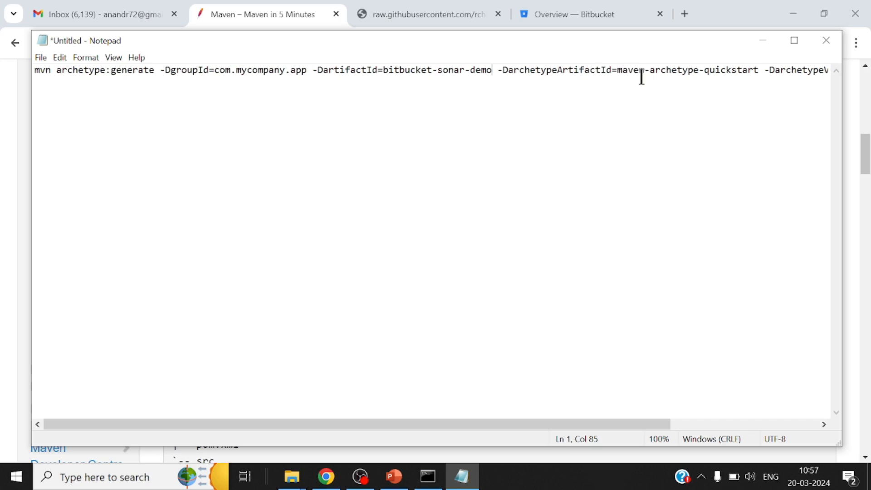
Copy the whole edited archetype command from Notepad and run it in Command Prompt to generate the project
{"action": "left_click_drag", "start_coordinate": [618, 73], "coordinate": [758, 75]}
{"action": "left_click", "coordinate": [699, 97]}
{"action": "key", "text": "ctrl+a"}
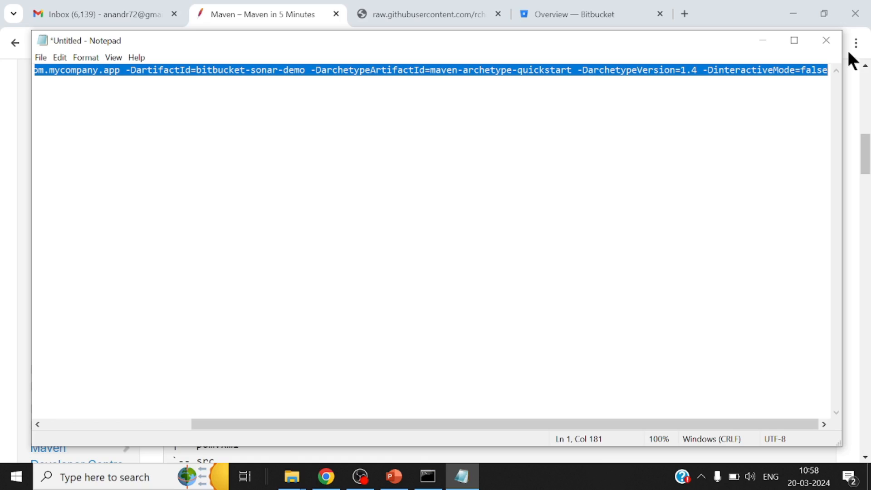
{"action": "left_click", "coordinate": [765, 42]}
{"action": "left_click", "coordinate": [428, 477]}
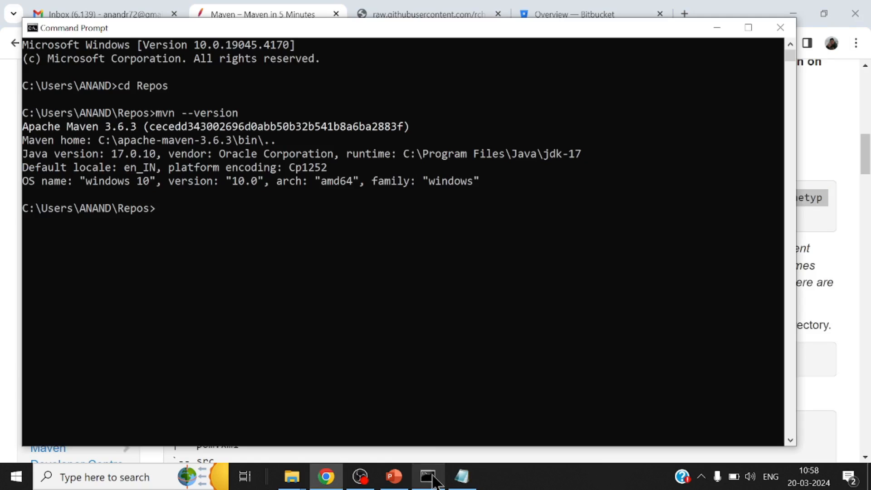
{"action": "right_click", "coordinate": [417, 245]}
{"action": "key", "text": "Return"}
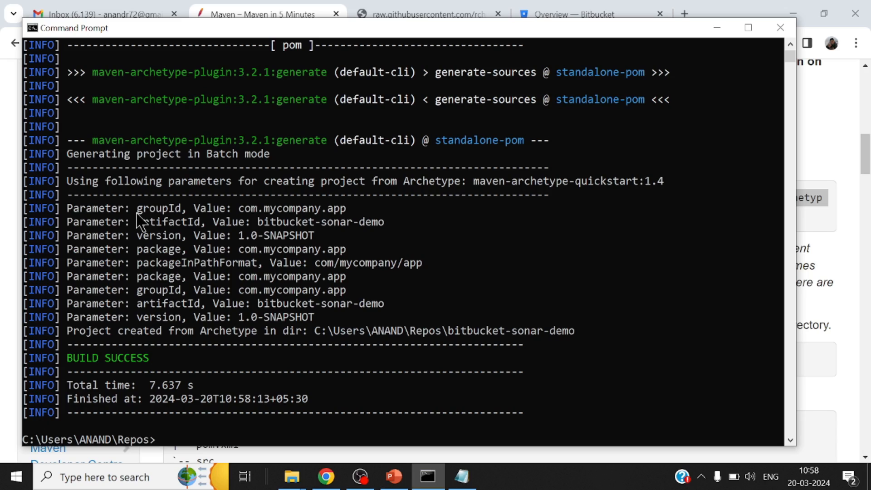
Close the Kaspersky VPN Secure Connection update window that covers Command Prompt
{"action": "type", "text": "clea"}
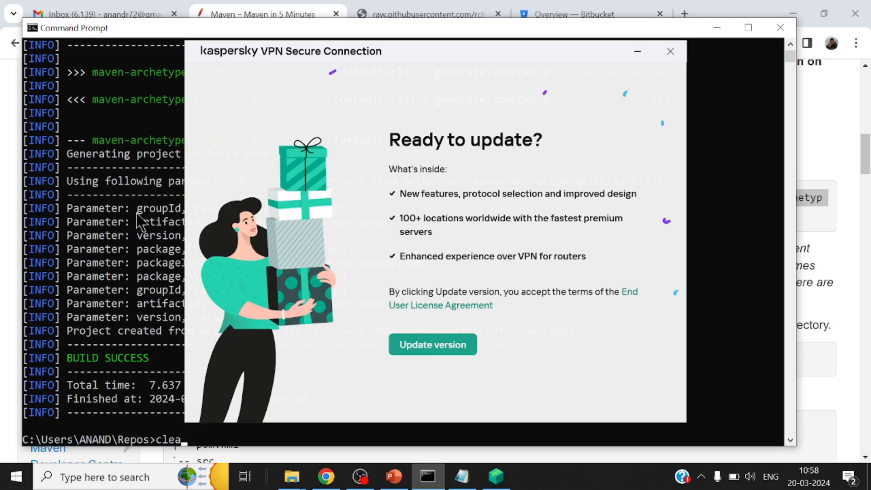
{"action": "left_click", "coordinate": [675, 53]}
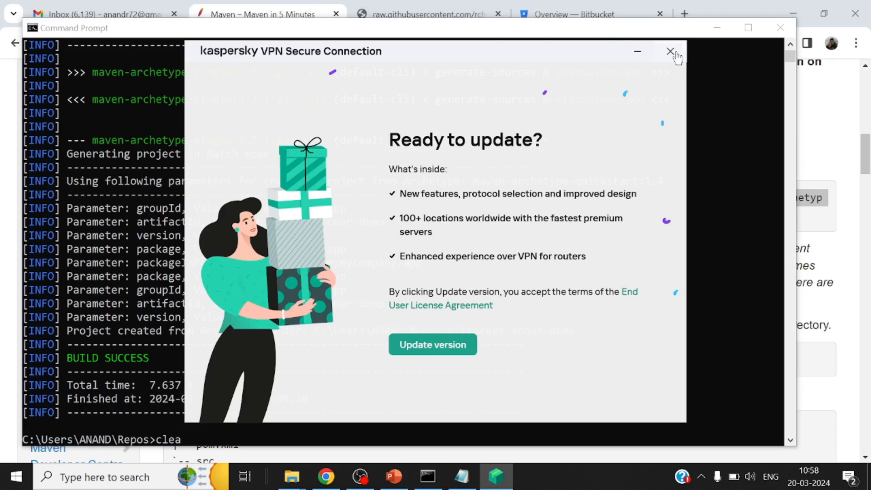
{"action": "left_click", "coordinate": [671, 52]}
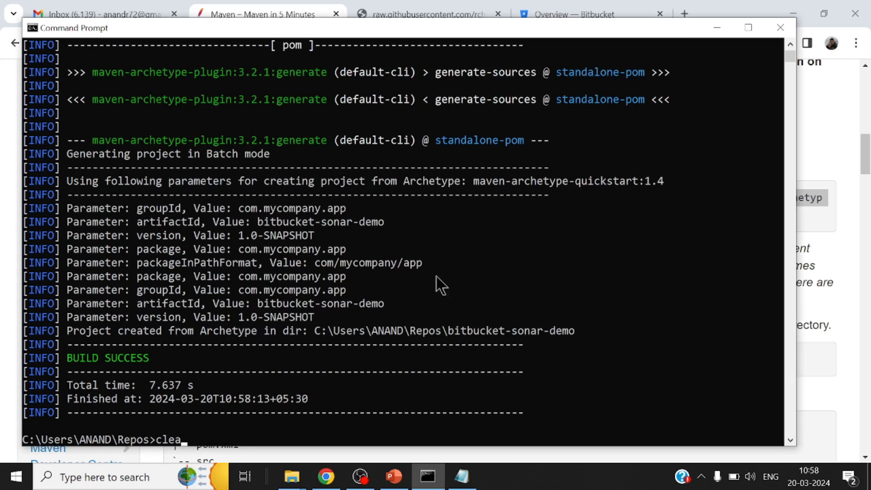
Discard the partly entered command and change into the bitbucket-sonar-demo directory with cd
{"action": "left_click_drag", "start_coordinate": [309, 329], "coordinate": [575, 336]}
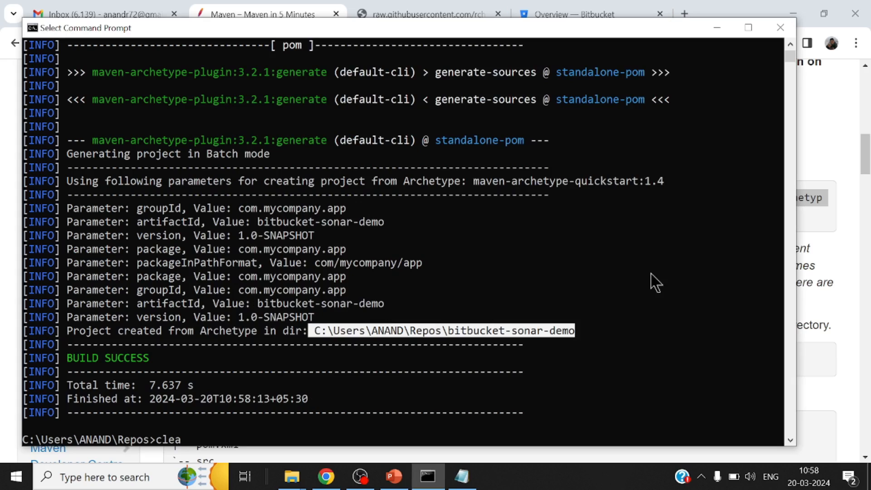
{"action": "key", "text": "ctrl+c"}
{"action": "key", "text": "BackSpace"}
{"action": "key", "text": "BackSpace"}
{"action": "key", "text": "BackSpace"}
{"action": "key", "text": "BackSpace"}
{"action": "type", "text": "cd "}
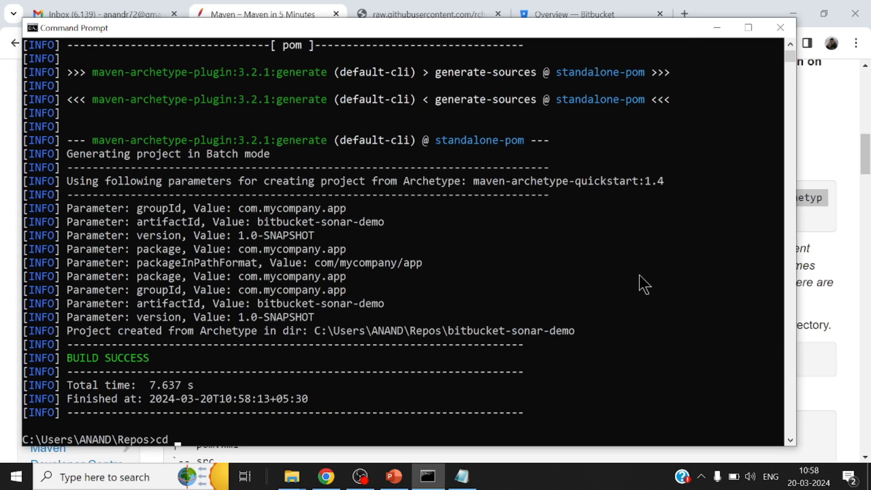
{"action": "type", "text": "bit"}
{"action": "key", "text": "Tab"}
{"action": "key", "text": "Return"}
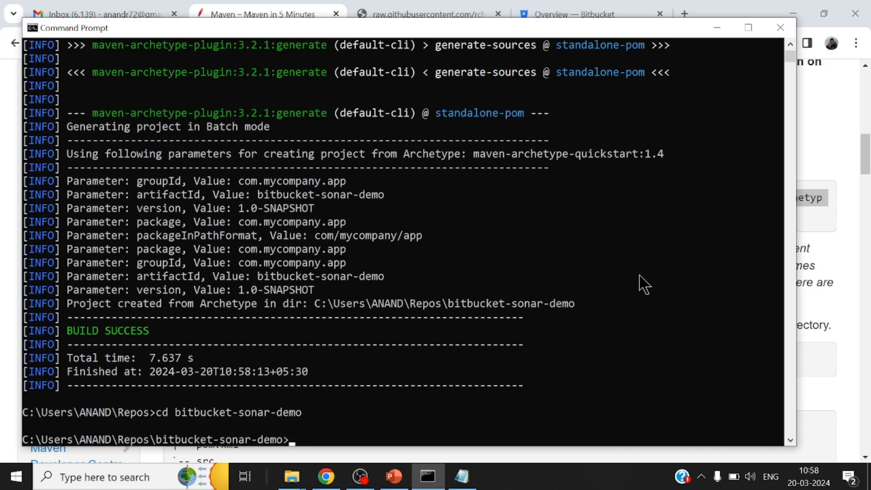
Clear the console and list the project's folder structure with the tree command
{"action": "type", "text": "clear"}
{"action": "key", "text": "Return"}
{"action": "type", "text": "tree"}
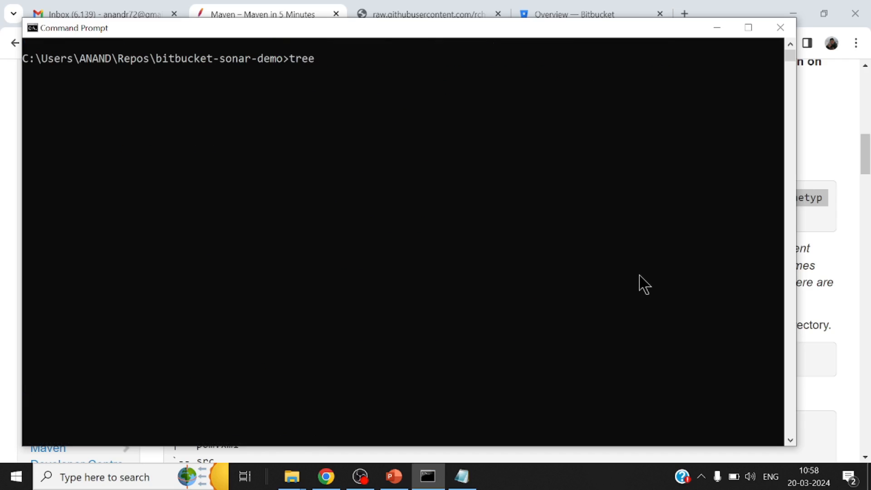
{"action": "key", "text": "Return"}
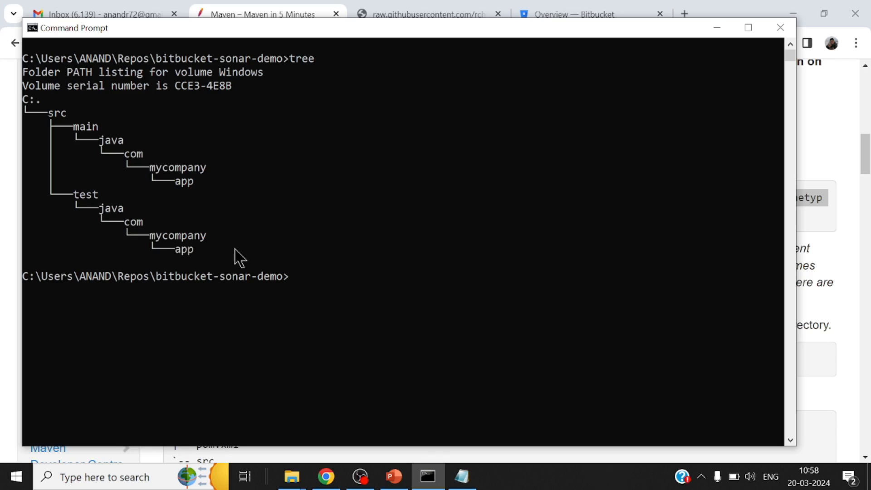
{"action": "left_click", "coordinate": [294, 481]}
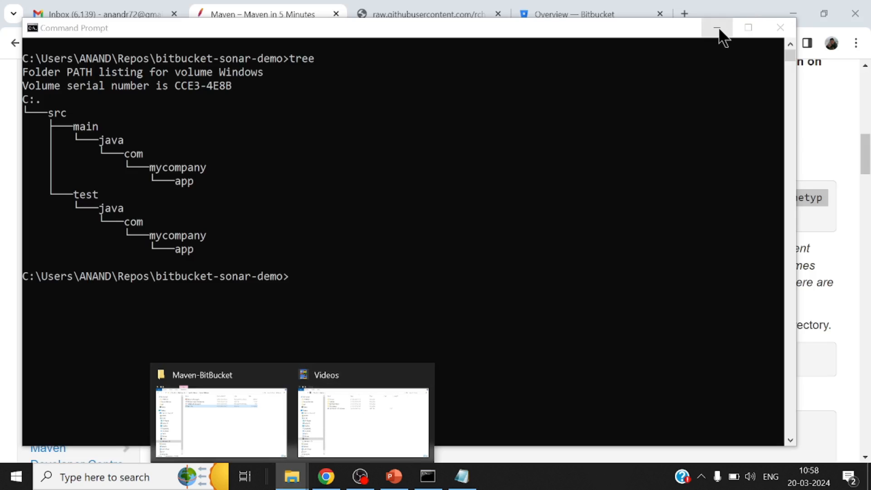
{"action": "left_click", "coordinate": [721, 29]}
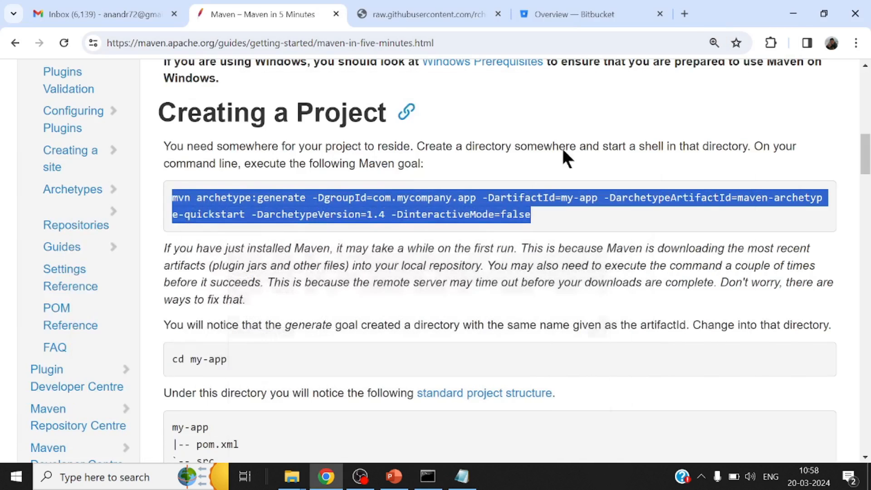
{"action": "left_click", "coordinate": [428, 477]}
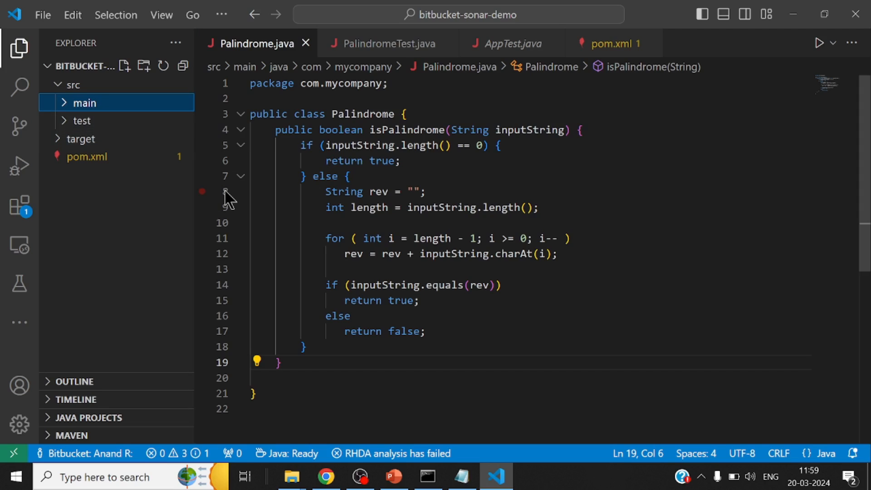
Expand the project's main and test source folders in Visual Studio Code and open App.java from the main app folder
{"action": "left_click", "coordinate": [65, 103]}
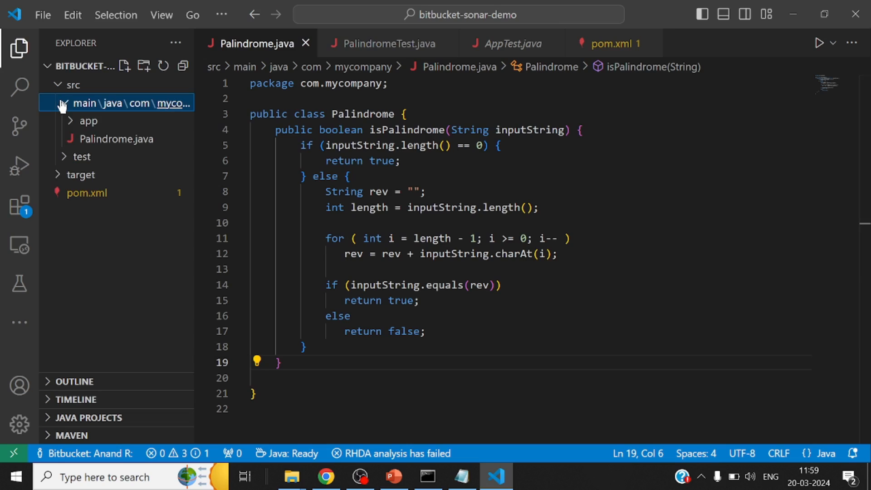
{"action": "left_click", "coordinate": [65, 159]}
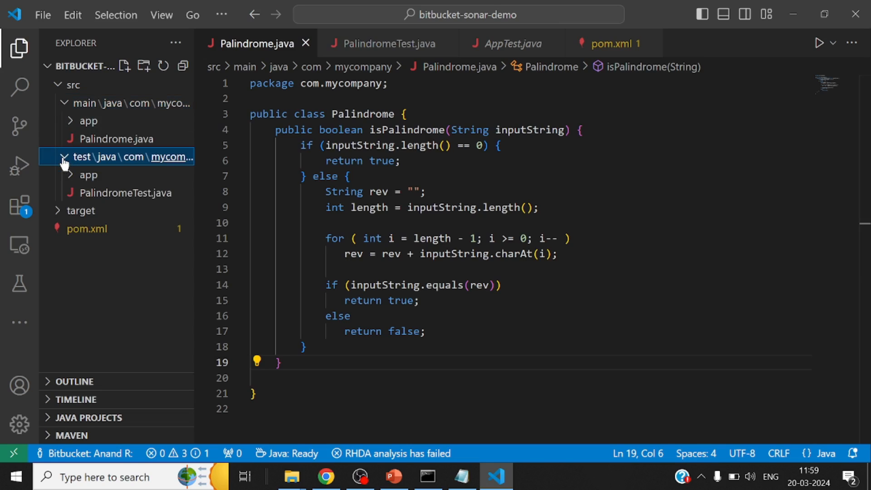
{"action": "left_click", "coordinate": [72, 121]}
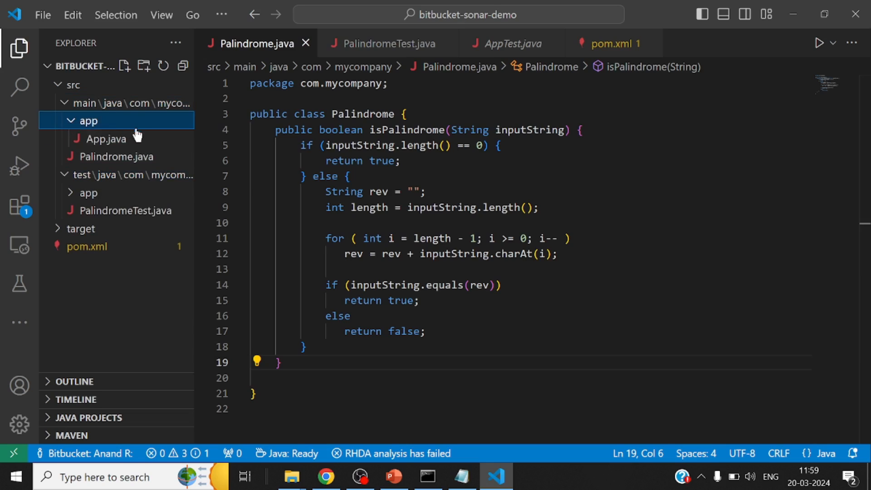
{"action": "left_click", "coordinate": [105, 143]}
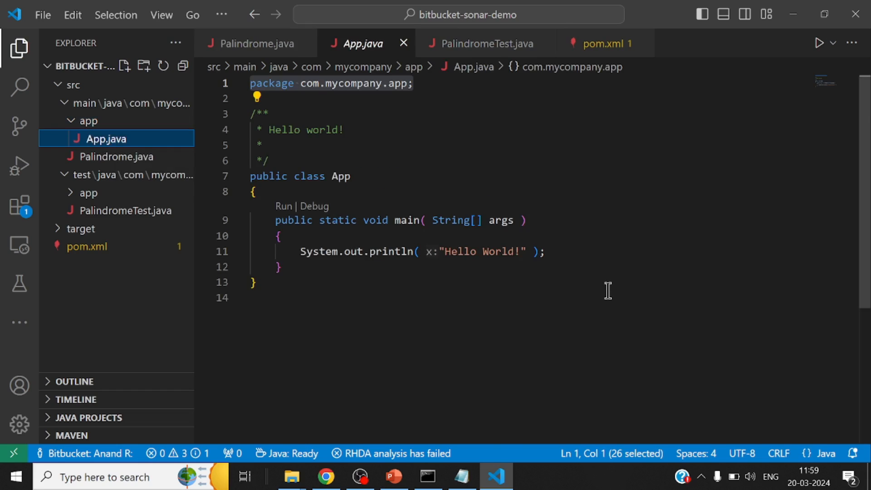
Extend the println message in App.java to "Hello World!! Trying to create BitBucket Pipeline for Sonar Integration!!" and save the file
{"action": "left_click", "coordinate": [517, 253]}
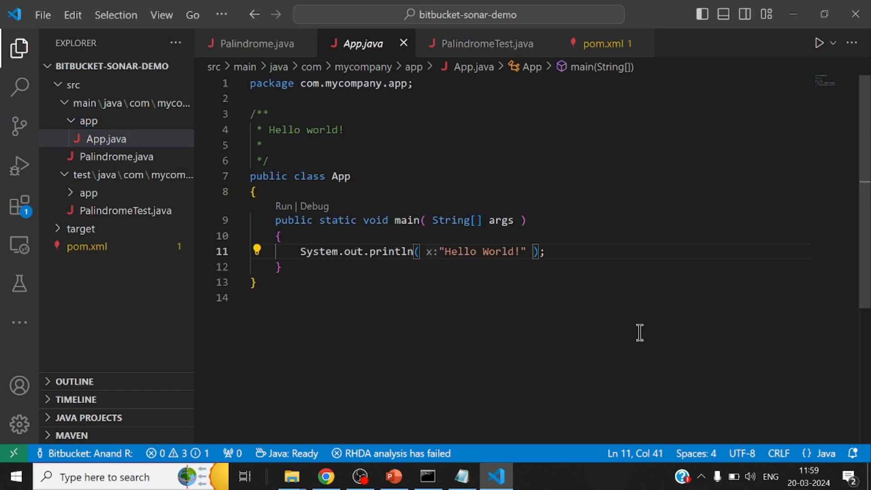
{"action": "key", "text": "Right"}
{"action": "type", "text": "! "}
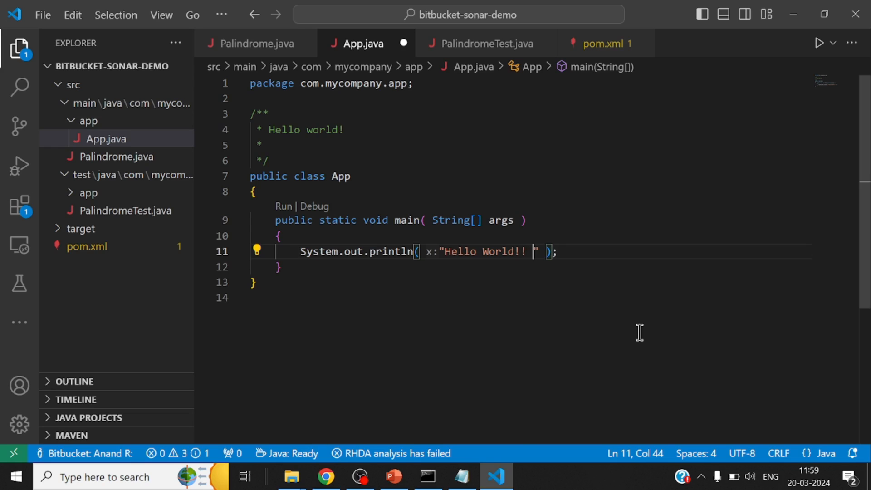
{"action": "type", "text": "Trying to"}
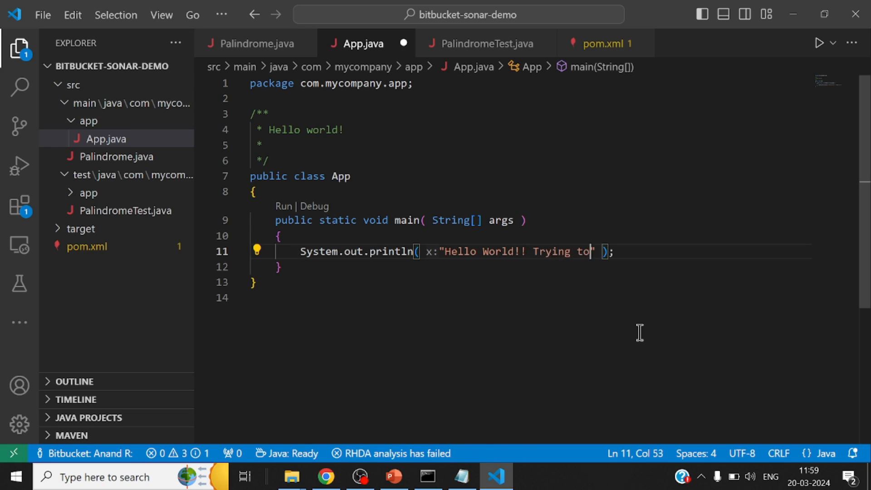
{"action": "type", "text": " create"}
{"action": "type", "text": " BitBucke"}
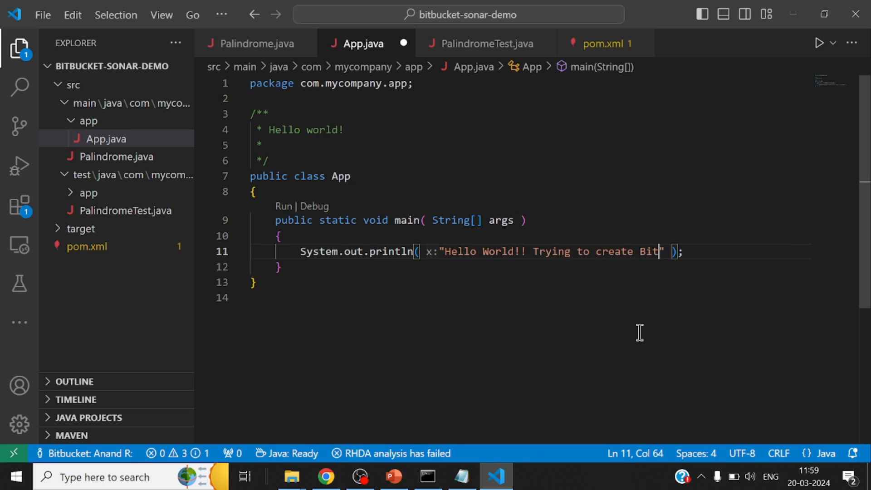
{"action": "type", "text": "t Pipeline "}
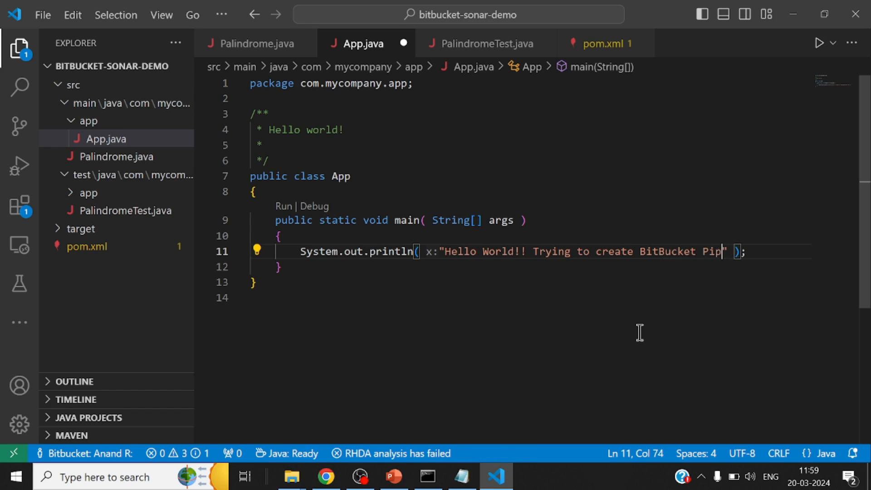
{"action": "type", "text": "for Sonar In"}
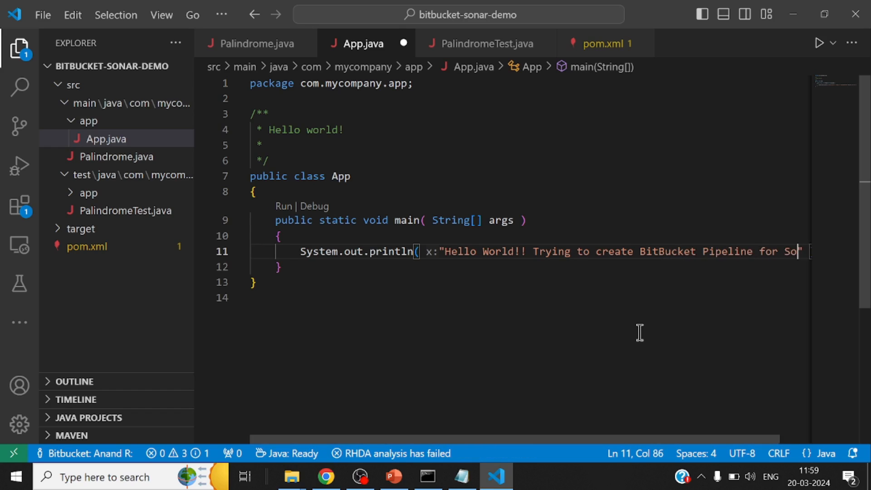
{"action": "type", "text": "tegratio"}
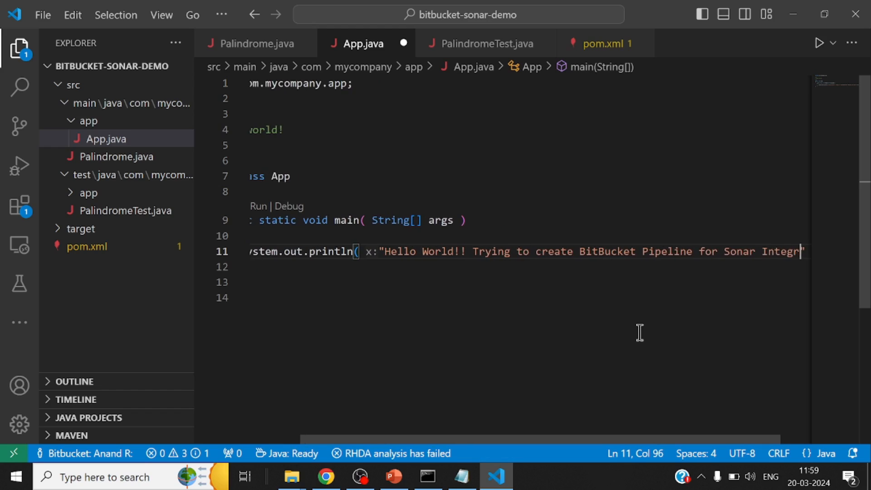
{"action": "type", "text": "n!!"}
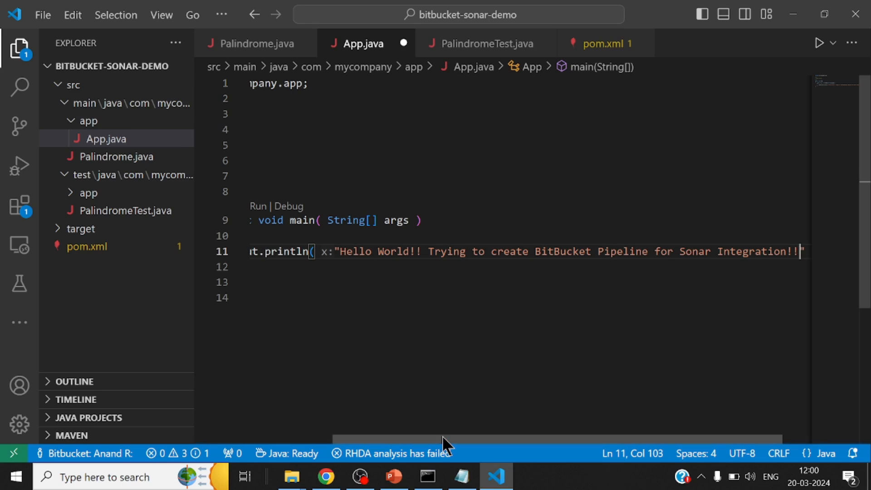
{"action": "left_click_drag", "start_coordinate": [443, 438], "coordinate": [252, 418]}
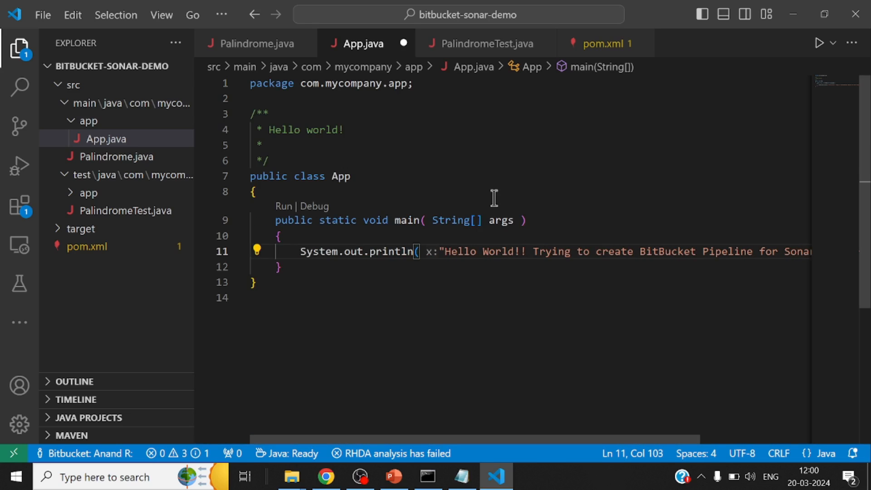
{"action": "key", "text": "ctrl+s"}
Open AppTest.java, Palindrome.java and PalindromeTest.java one after another to review the class and unit test code
{"action": "left_click", "coordinate": [70, 193]}
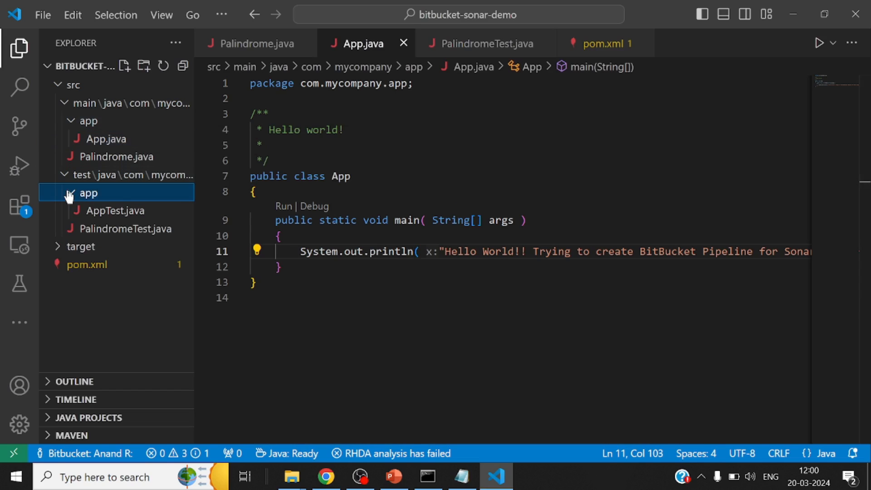
{"action": "left_click", "coordinate": [130, 215]}
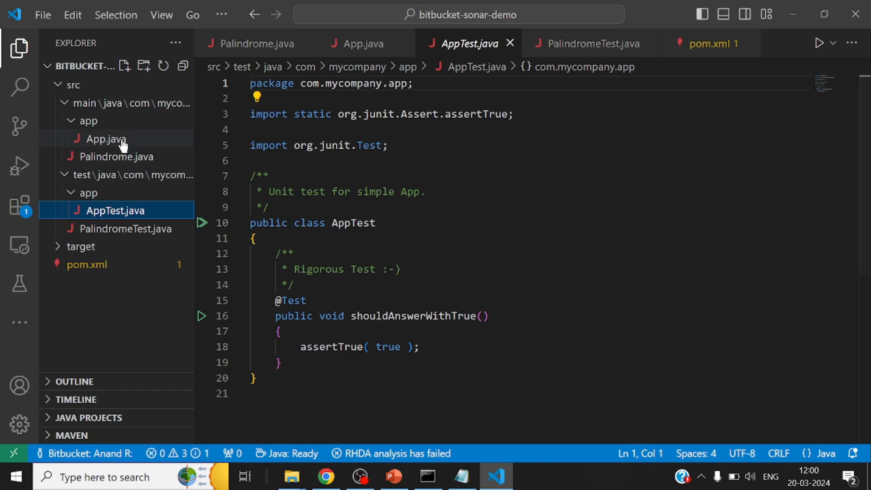
{"action": "left_click", "coordinate": [121, 160]}
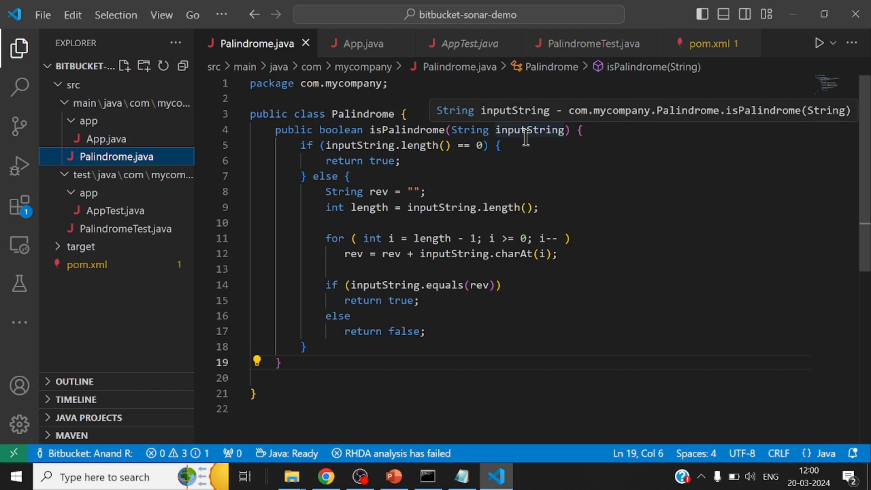
{"action": "left_click", "coordinate": [136, 230]}
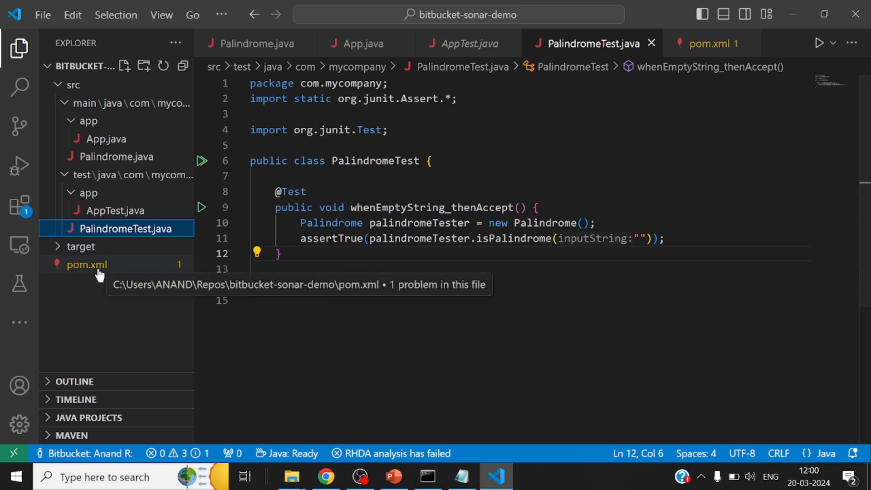
Open pom.xml and examine its dependencies and the jacoco-maven-plugin configuration in the build plugins section
{"action": "left_click", "coordinate": [115, 266]}
{"action": "scroll", "coordinate": [536, 158], "scroll_direction": "up", "scroll_amount": 6}
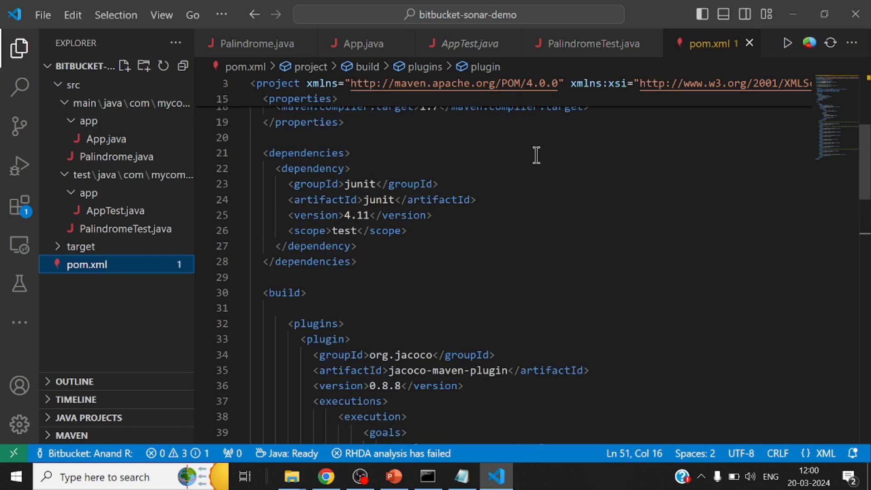
{"action": "scroll", "coordinate": [539, 194], "scroll_direction": "down", "scroll_amount": 6}
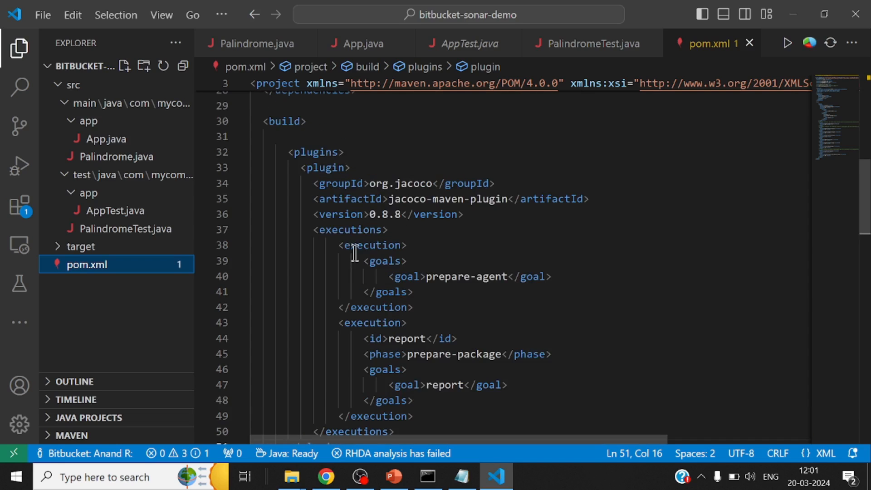
{"action": "double_click", "coordinate": [295, 152]}
{"action": "scroll", "coordinate": [644, 269], "scroll_direction": "down", "scroll_amount": 3}
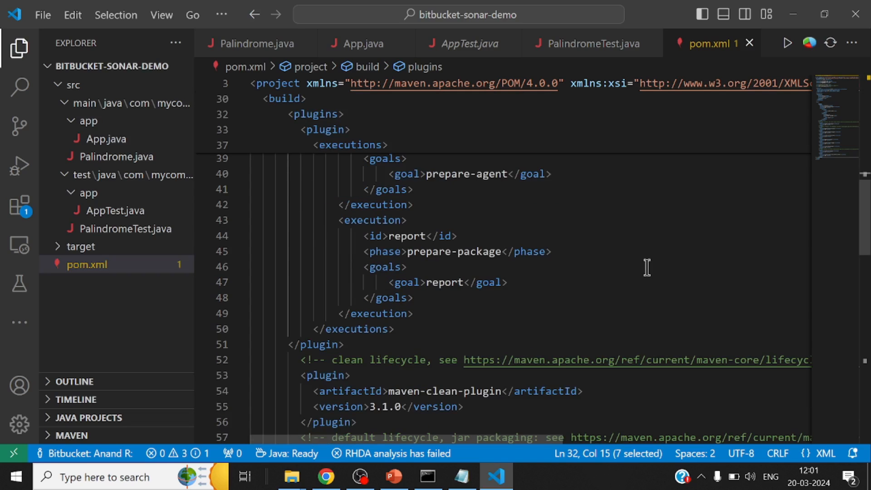
{"action": "scroll", "coordinate": [615, 286], "scroll_direction": "up", "scroll_amount": 2}
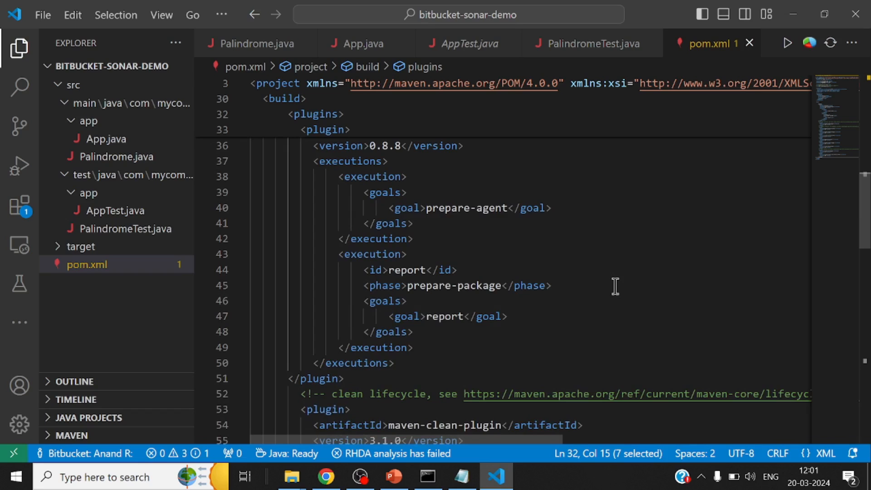
{"action": "left_click", "coordinate": [301, 379]}
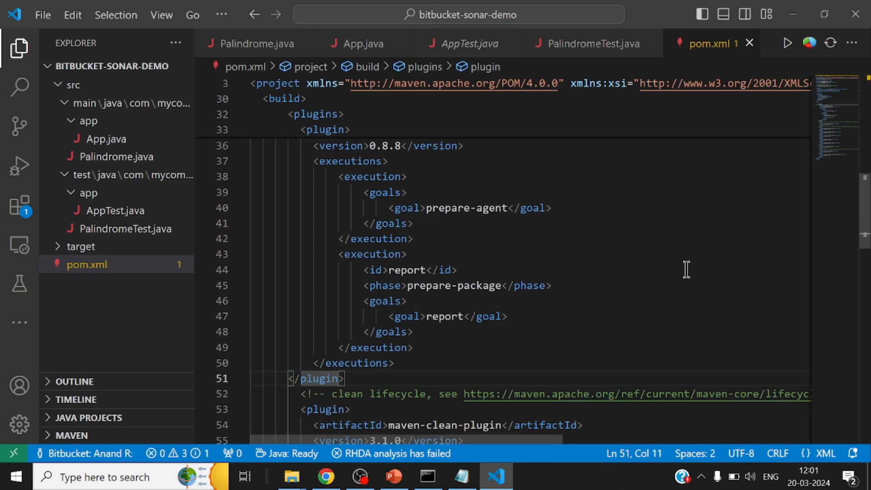
{"action": "scroll", "coordinate": [679, 267], "scroll_direction": "up", "scroll_amount": 2}
{"action": "scroll", "coordinate": [679, 266], "scroll_direction": "down", "scroll_amount": 1}
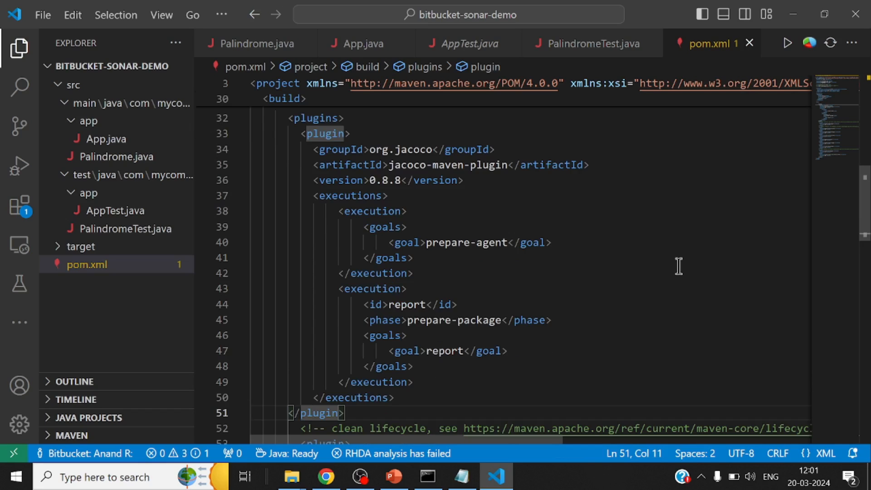
Switch to the Command Prompt, clear the console and run mvn clean on the bitbucket-sonar-demo project
{"action": "left_click", "coordinate": [428, 477]}
{"action": "type", "text": "cls"}
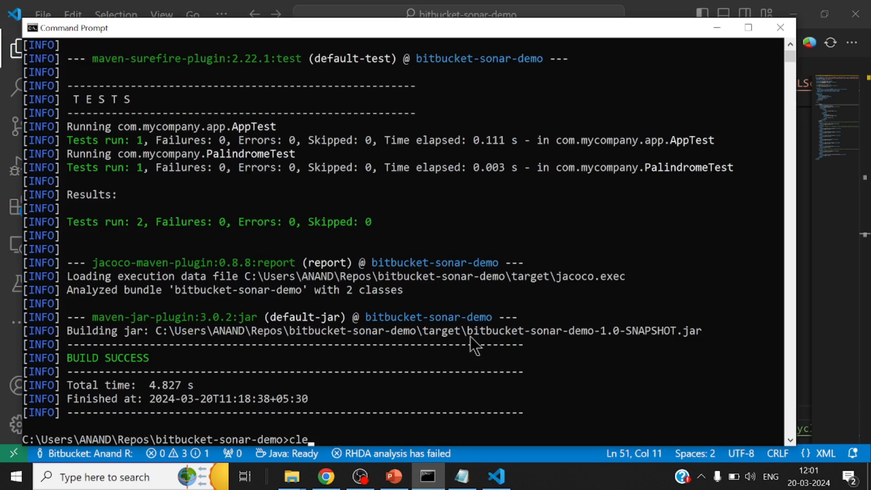
{"action": "key", "text": "Return"}
{"action": "type", "text": "mvn"}
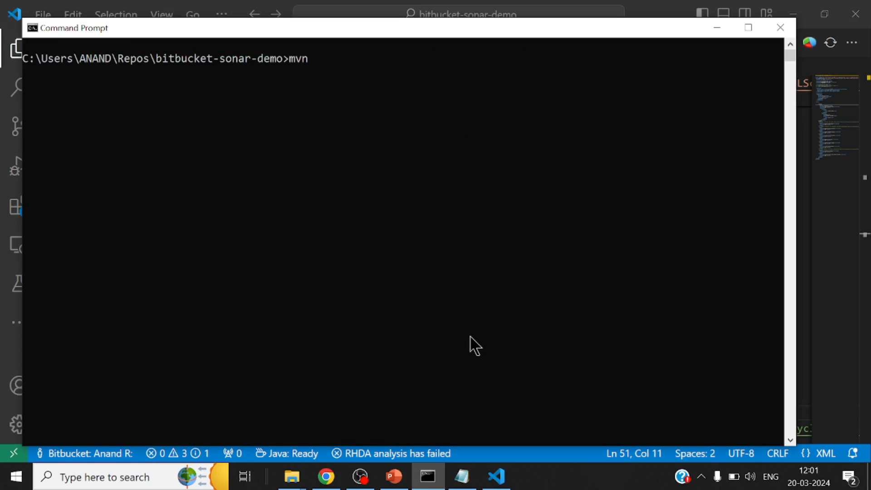
{"action": "type", "text": " clean"}
{"action": "key", "text": "Return"}
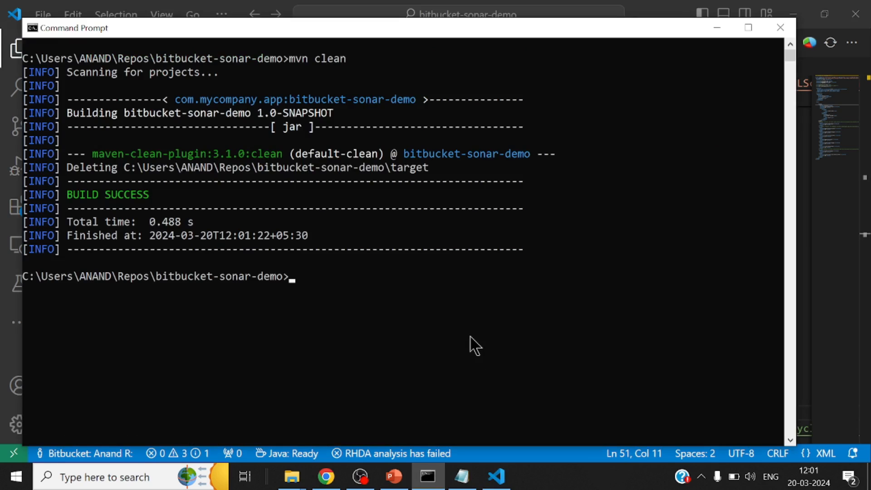
Clear the console, build the project with mvn package and review the compile, test, JaCoCo and JAR output
{"action": "type", "text": "cls"}
{"action": "key", "text": "Return"}
{"action": "type", "text": "mvn pa"}
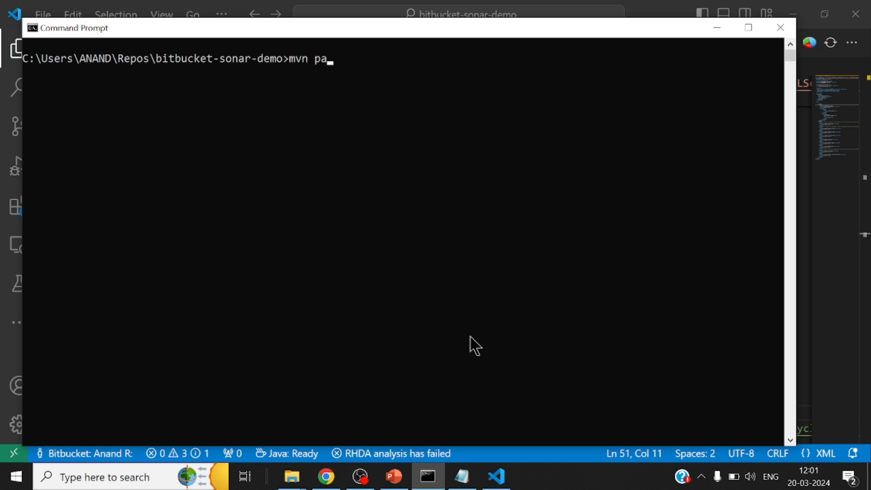
{"action": "type", "text": "ckage"}
{"action": "key", "text": "Return"}
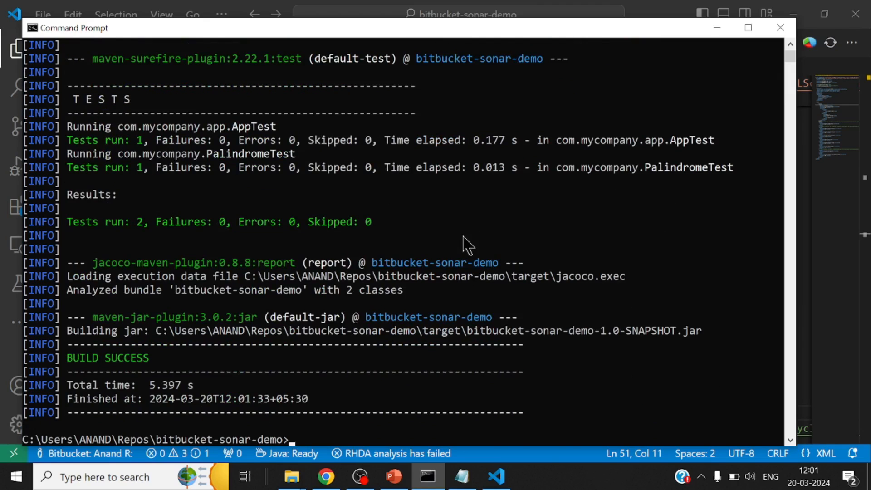
{"action": "scroll", "coordinate": [468, 245], "scroll_direction": "up", "scroll_amount": 9}
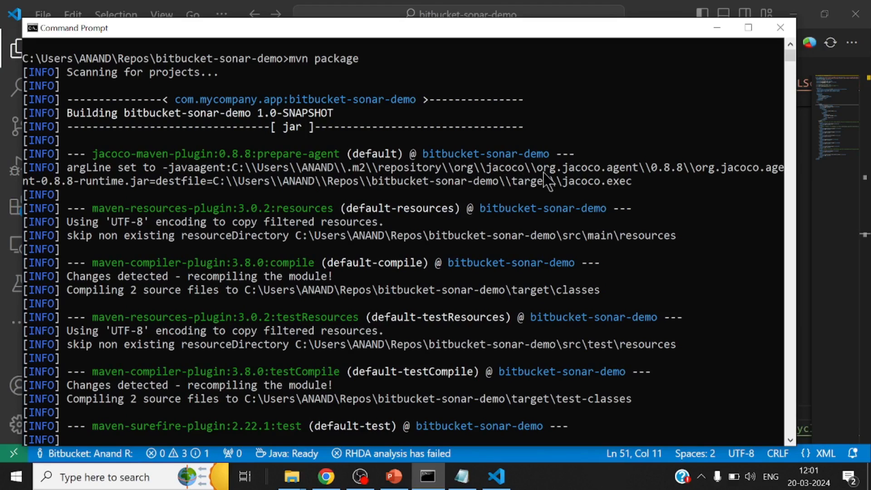
{"action": "scroll", "coordinate": [300, 211], "scroll_direction": "down", "scroll_amount": 3}
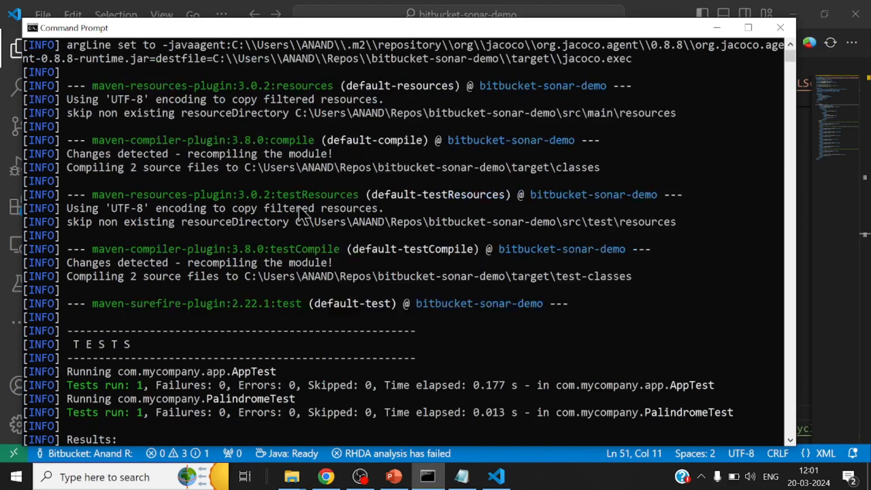
{"action": "scroll", "coordinate": [299, 211], "scroll_direction": "down", "scroll_amount": 5}
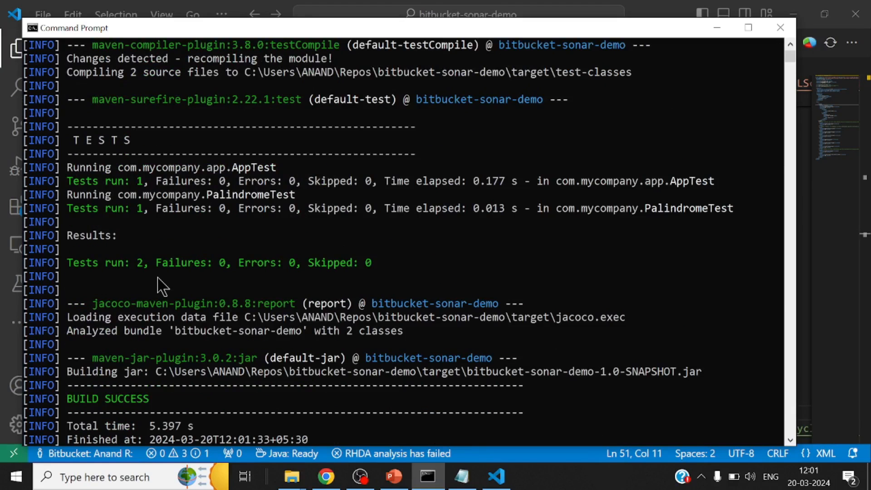
{"action": "scroll", "coordinate": [162, 286], "scroll_direction": "down", "scroll_amount": 1}
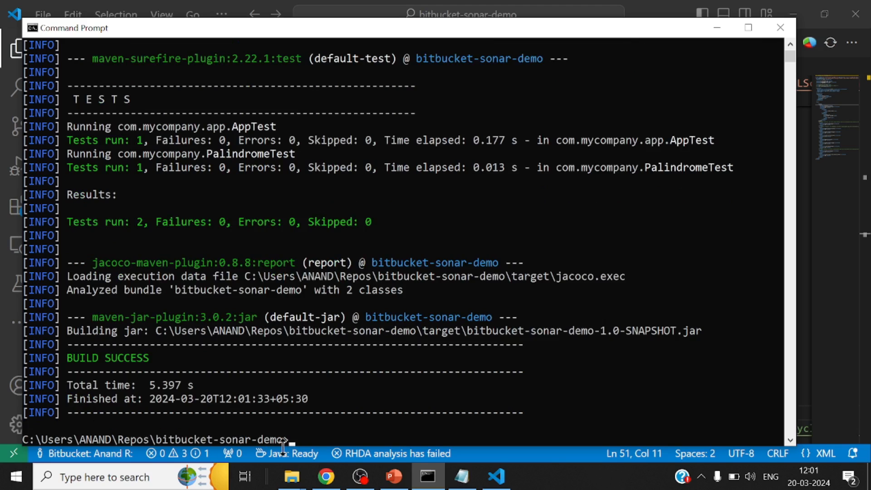
Switch to Chrome and read the Maven in 5 Minutes guide through the sections on building the project and testing the packaged JAR
{"action": "left_click", "coordinate": [326, 476]}
{"action": "left_click", "coordinate": [271, 14]}
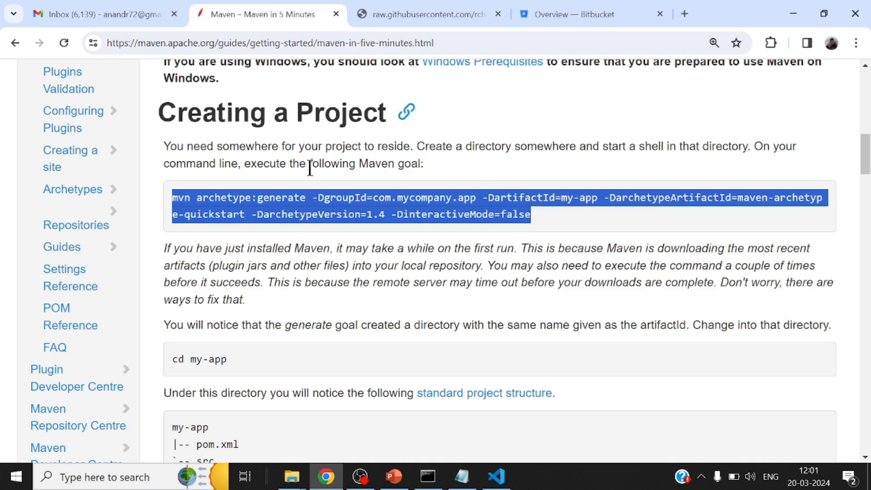
{"action": "scroll", "coordinate": [366, 237], "scroll_direction": "down", "scroll_amount": 2}
{"action": "scroll", "coordinate": [365, 237], "scroll_direction": "up", "scroll_amount": 2}
{"action": "scroll", "coordinate": [361, 240], "scroll_direction": "down", "scroll_amount": 1}
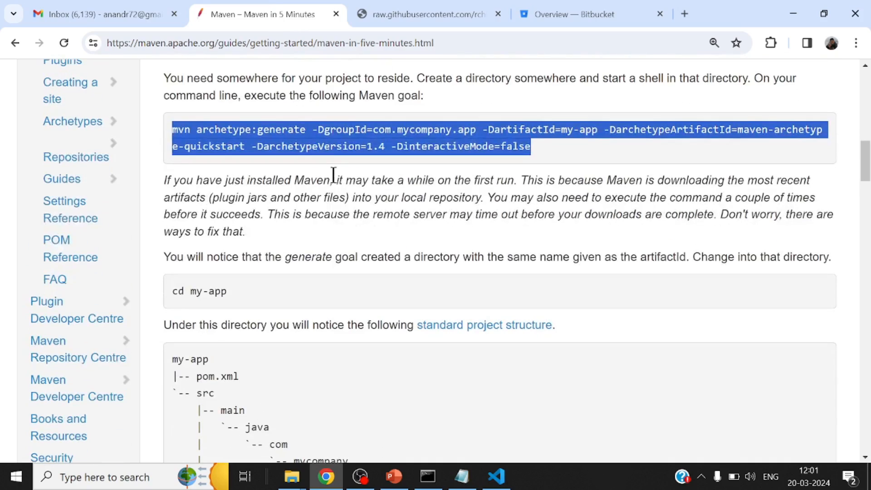
{"action": "scroll", "coordinate": [315, 209], "scroll_direction": "down", "scroll_amount": 10}
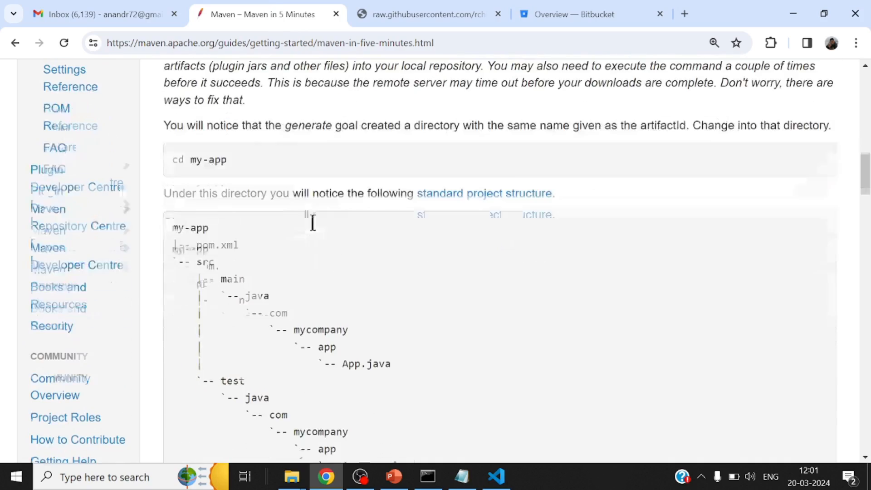
{"action": "scroll", "coordinate": [349, 183], "scroll_direction": "down", "scroll_amount": 10}
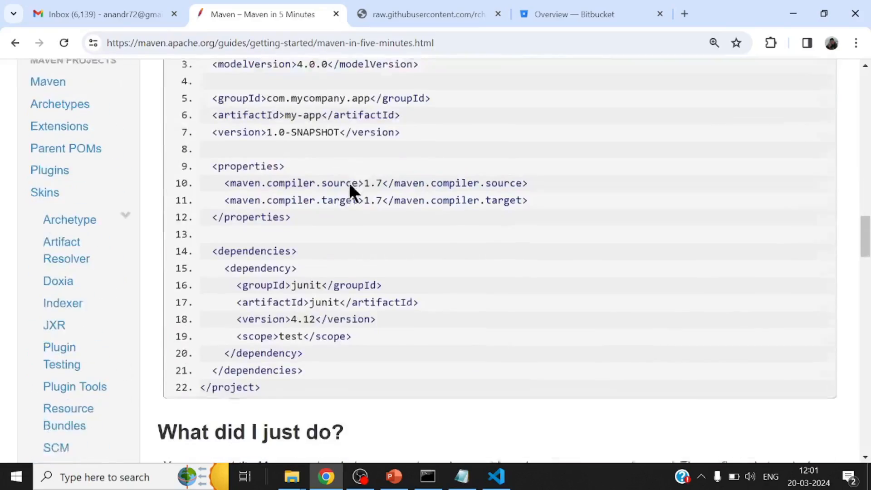
{"action": "scroll", "coordinate": [348, 187], "scroll_direction": "down", "scroll_amount": 3}
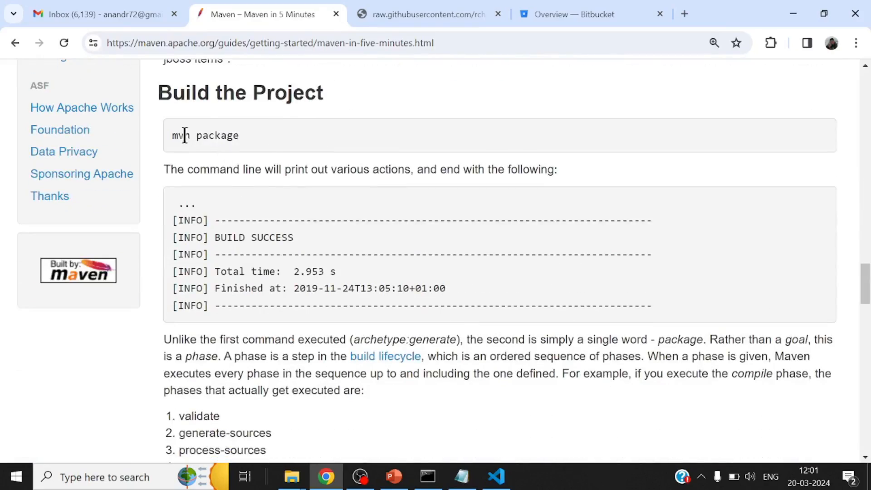
{"action": "scroll", "coordinate": [369, 272], "scroll_direction": "down", "scroll_amount": 4}
{"action": "scroll", "coordinate": [370, 272], "scroll_direction": "down", "scroll_amount": 3}
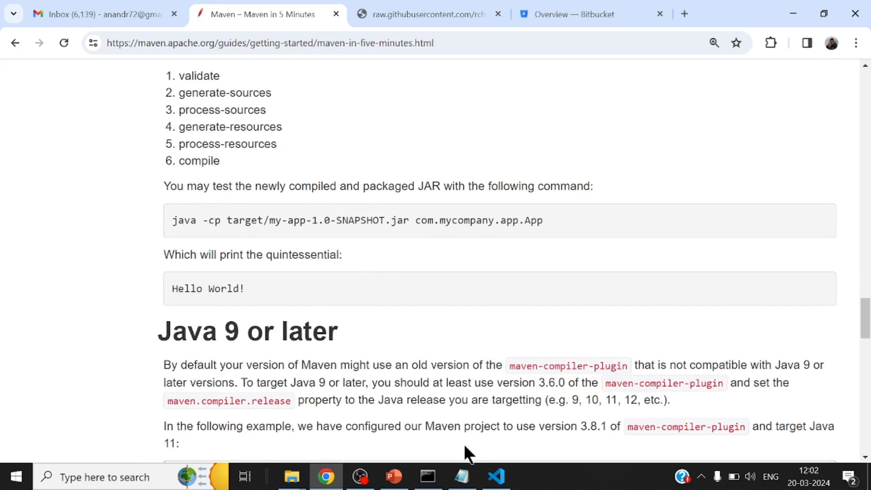
Switch to the Command Prompt, clear the console, list the build output with dir target and select the generated JAR's file name
{"action": "left_click", "coordinate": [427, 477]}
{"action": "type", "text": "cle"}
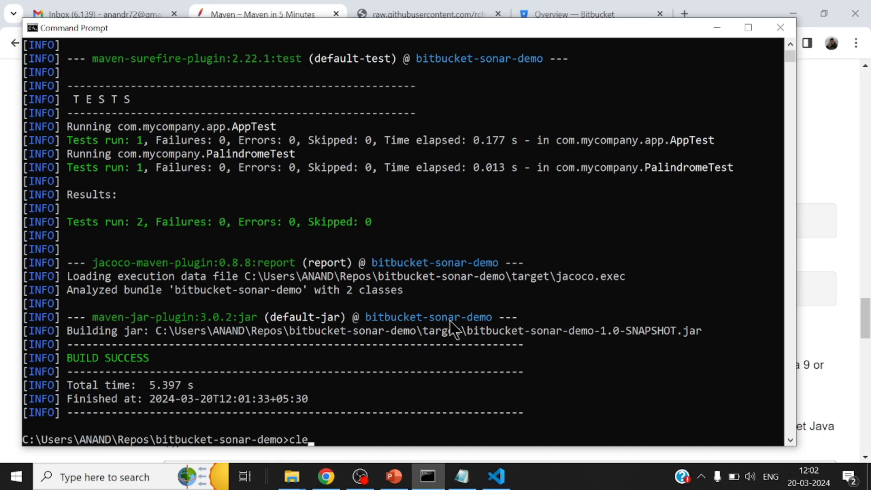
{"action": "type", "text": "ar"}
{"action": "key", "text": "Return"}
{"action": "type", "text": "dir target"}
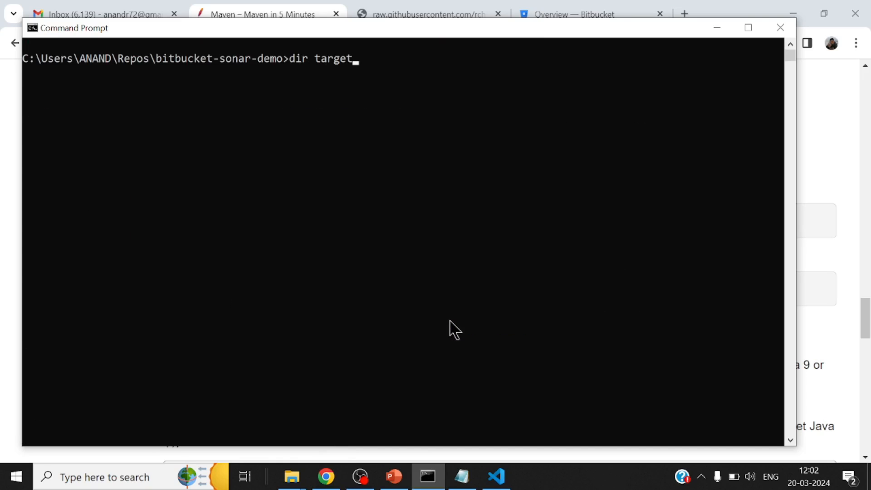
{"action": "key", "text": "Return"}
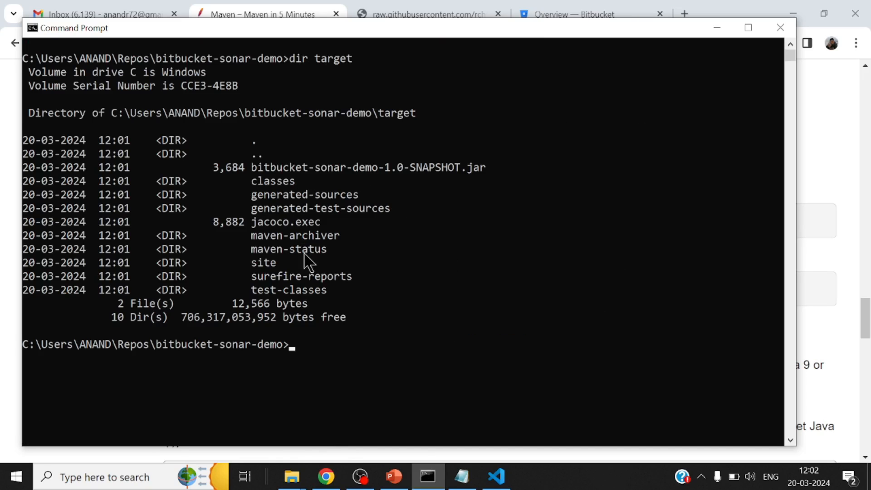
{"action": "double_click", "coordinate": [356, 168]}
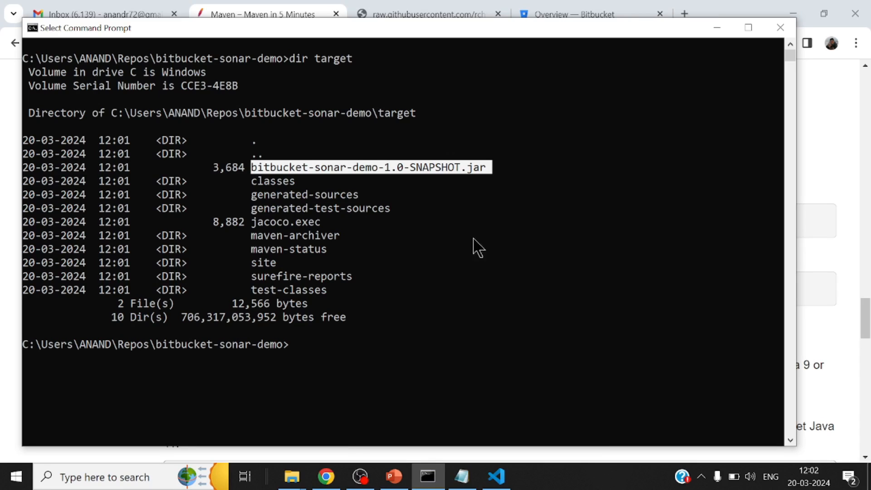
Switch back to Chrome and select the guide's java -cp command for testing the packaged JAR
{"action": "left_click", "coordinate": [292, 476]}
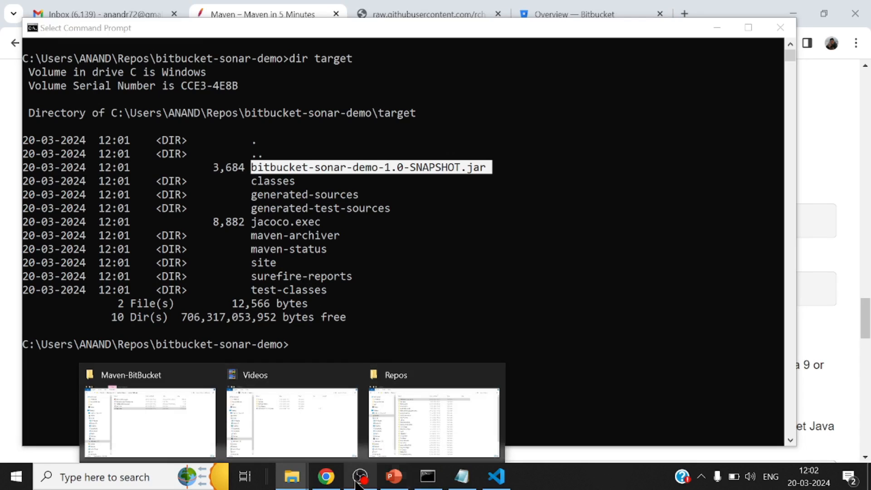
{"action": "left_click", "coordinate": [326, 477]}
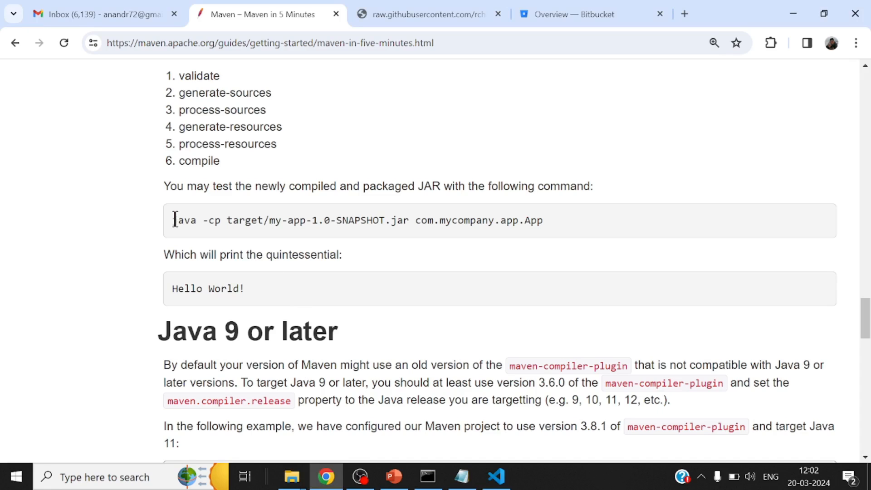
{"action": "left_click_drag", "start_coordinate": [176, 221], "coordinate": [593, 207]}
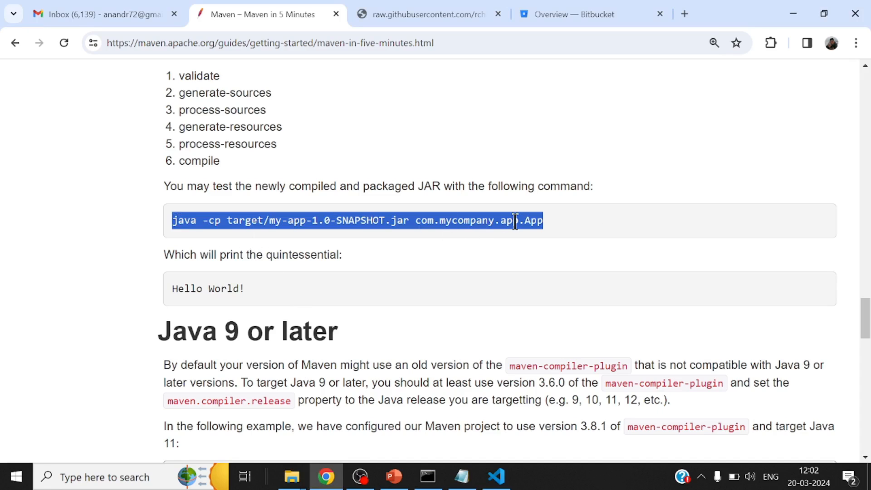
{"action": "left_click", "coordinate": [428, 477]}
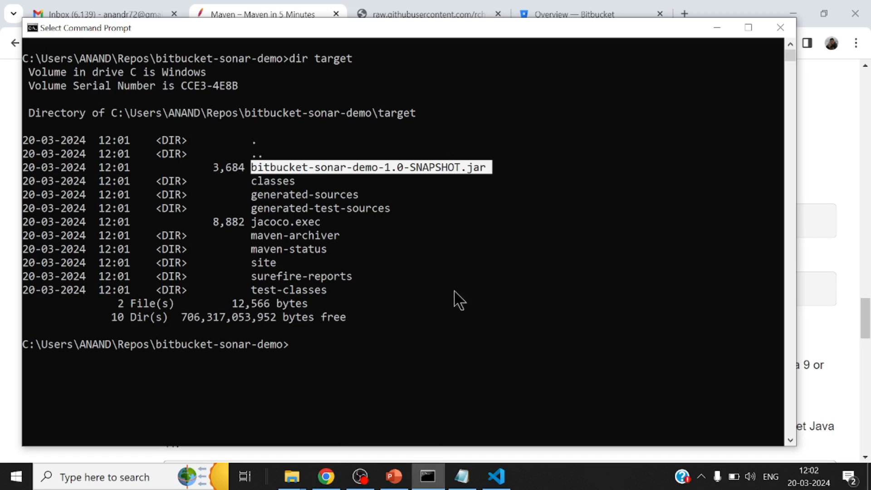
{"action": "left_click", "coordinate": [502, 272]}
{"action": "right_click", "coordinate": [499, 264]}
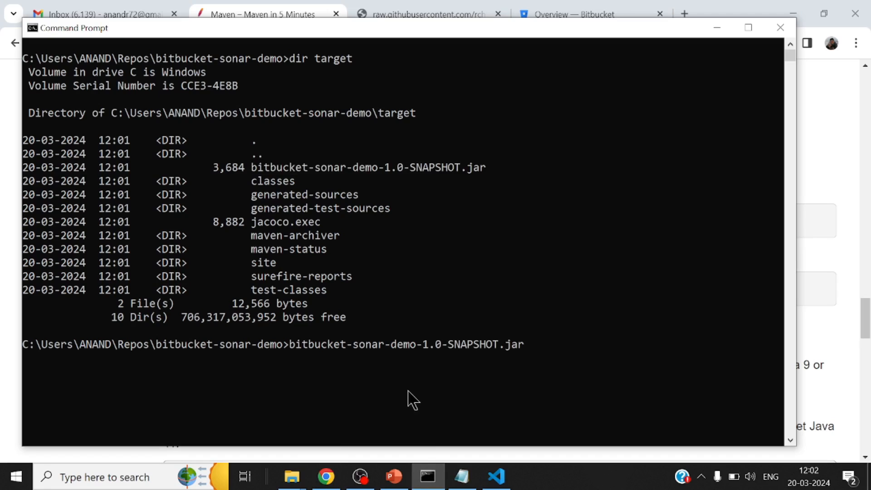
{"action": "key", "text": "BackSpace"}
{"action": "key", "text": "BackSpace"}
{"action": "key", "text": "BackSpace"}
{"action": "key", "text": "BackSpace"}
{"action": "key", "text": "BackSpace"}
{"action": "key", "text": "BackSpace"}
{"action": "key", "text": "BackSpace"}
{"action": "key", "text": "BackSpace"}
{"action": "key", "text": "BackSpace"}
{"action": "key", "text": "BackSpace"}
{"action": "key", "text": "BackSpace"}
{"action": "key", "text": "BackSpace"}
{"action": "key", "text": "BackSpace"}
{"action": "key", "text": "BackSpace"}
{"action": "key", "text": "BackSpace"}
{"action": "key", "text": "BackSpace"}
{"action": "key", "text": "BackSpace"}
{"action": "key", "text": "BackSpace"}
{"action": "key", "text": "BackSpace"}
{"action": "key", "text": "BackSpace"}
Copy the selected java -cp command from the Maven guide in Chrome and paste it at the Command Prompt
{"action": "left_click", "coordinate": [326, 477]}
{"action": "right_click", "coordinate": [401, 222]}
{"action": "left_click", "coordinate": [415, 237]}
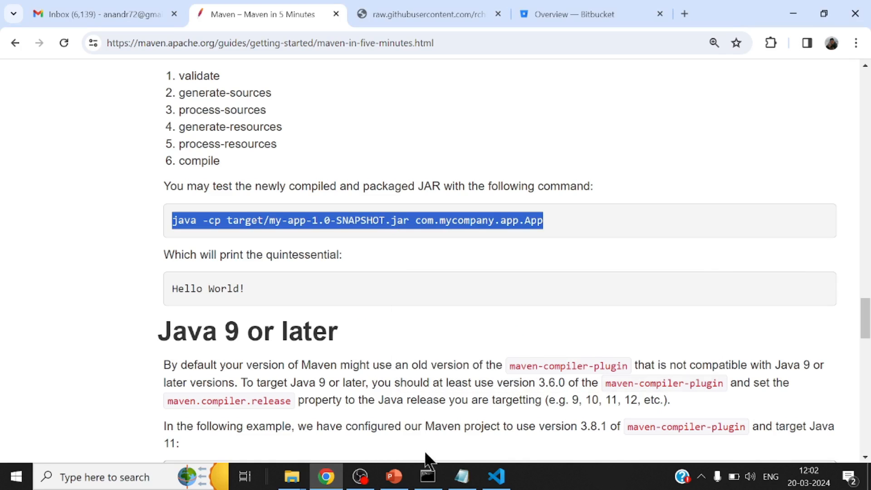
{"action": "left_click", "coordinate": [428, 476]}
{"action": "right_click", "coordinate": [470, 203]}
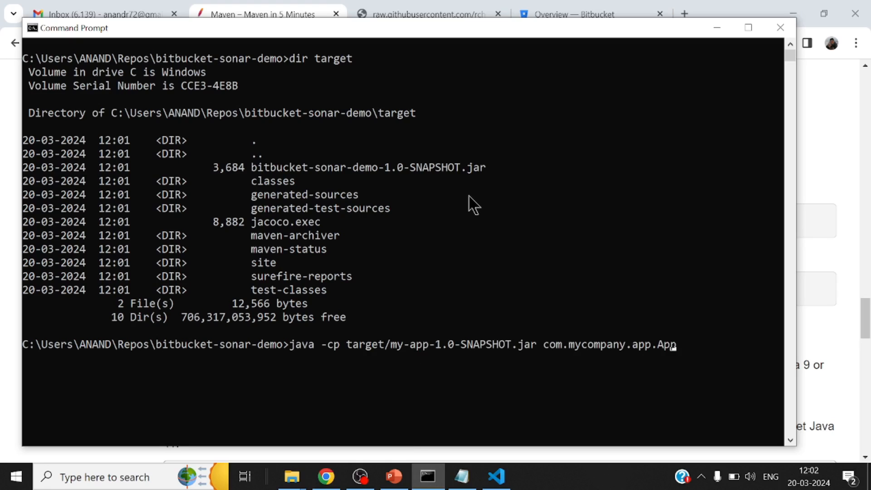
Replace my-app-1.0-SNAPSHOT.jar in the java command with bitbucket-sonar-demo-1.0-SNAPSHOT.jar copied from the directory listing, and run the command
{"action": "key", "text": "Left"}
{"action": "key", "text": "Left"}
{"action": "key", "text": "Left"}
{"action": "key", "text": "Left"}
{"action": "key", "text": "Left"}
{"action": "key", "text": "Left"}
{"action": "key", "text": "Left"}
{"action": "key", "text": "Left"}
{"action": "key", "text": "Left"}
{"action": "key", "text": "Left"}
{"action": "key", "text": "Left"}
{"action": "key", "text": "Left"}
{"action": "key", "text": "Left"}
{"action": "key", "text": "Left"}
{"action": "key", "text": "Left"}
{"action": "key", "text": "Left"}
{"action": "key", "text": "Left"}
{"action": "key", "text": "Left"}
{"action": "key", "text": "Left"}
{"action": "key", "text": "Left"}
{"action": "key", "text": "Right"}
{"action": "key", "text": "Right"}
{"action": "key", "text": "Right"}
{"action": "key", "text": "Right"}
{"action": "key", "text": "Right"}
{"action": "key", "text": "Right"}
{"action": "key", "text": "BackSpace"}
{"action": "key", "text": "BackSpace"}
{"action": "key", "text": "BackSpace"}
{"action": "key", "text": "BackSpace"}
{"action": "key", "text": "BackSpace"}
{"action": "key", "text": "BackSpace"}
{"action": "key", "text": "BackSpace"}
{"action": "key", "text": "BackSpace"}
{"action": "key", "text": "BackSpace"}
{"action": "key", "text": "BackSpace"}
{"action": "key", "text": "BackSpace"}
{"action": "key", "text": "BackSpace"}
{"action": "key", "text": "BackSpace"}
{"action": "key", "text": "BackSpace"}
{"action": "key", "text": "BackSpace"}
{"action": "key", "text": "BackSpace"}
{"action": "key", "text": "BackSpace"}
{"action": "key", "text": "BackSpace"}
{"action": "key", "text": "BackSpace"}
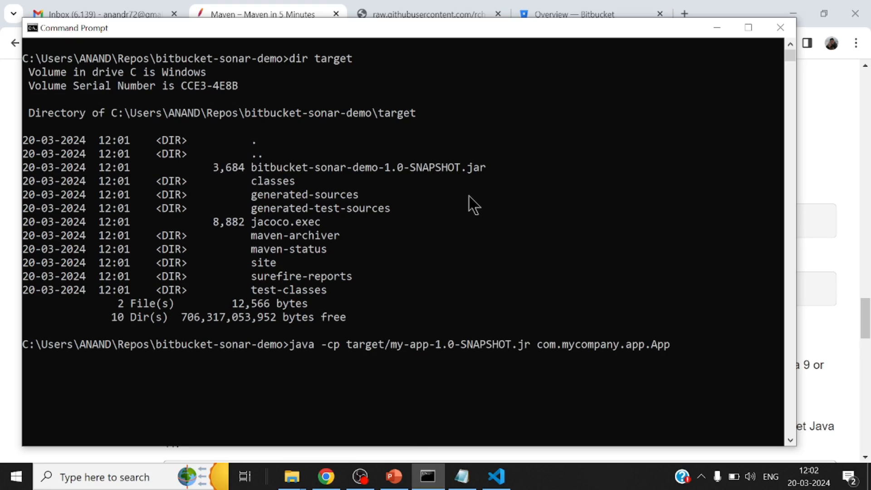
{"action": "key", "text": "BackSpace"}
{"action": "key", "text": "BackSpace"}
{"action": "key", "text": "BackSpace"}
{"action": "key", "text": "BackSpace"}
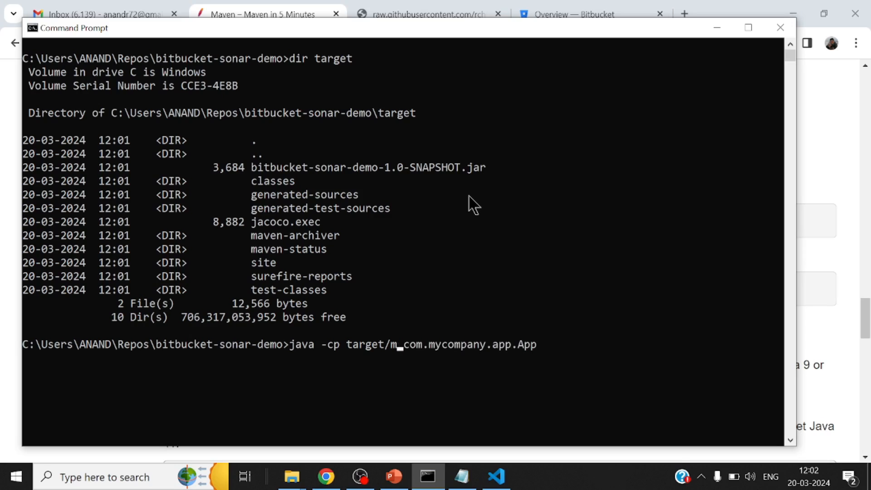
{"action": "double_click", "coordinate": [354, 168]}
{"action": "right_click", "coordinate": [354, 169]}
{"action": "right_click", "coordinate": [354, 171]}
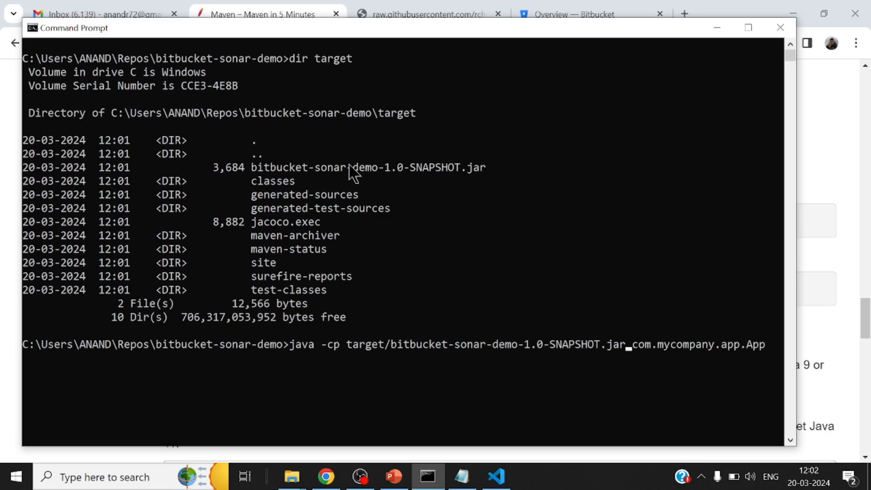
{"action": "key", "text": "Return"}
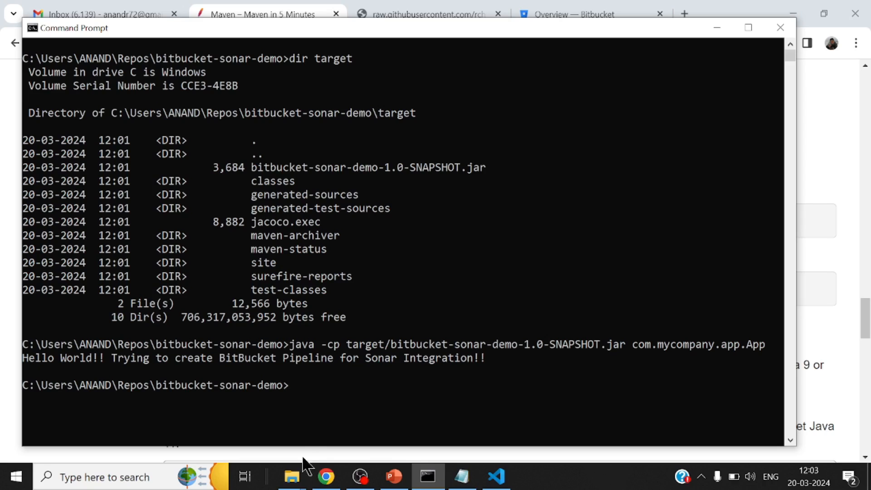
Switch to File Explorer's Repos window and open the bitbucket-sonar-demo/target/site/jacoco folder
{"action": "left_click", "coordinate": [292, 477]}
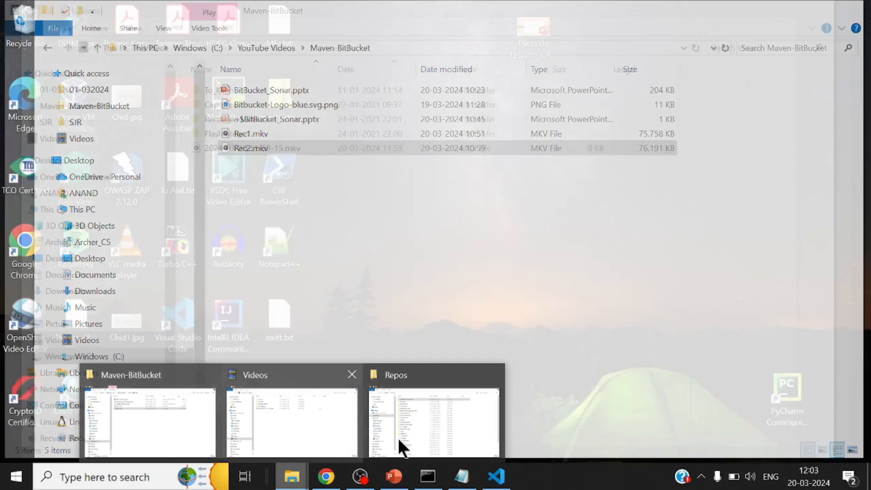
{"action": "left_click", "coordinate": [399, 438]}
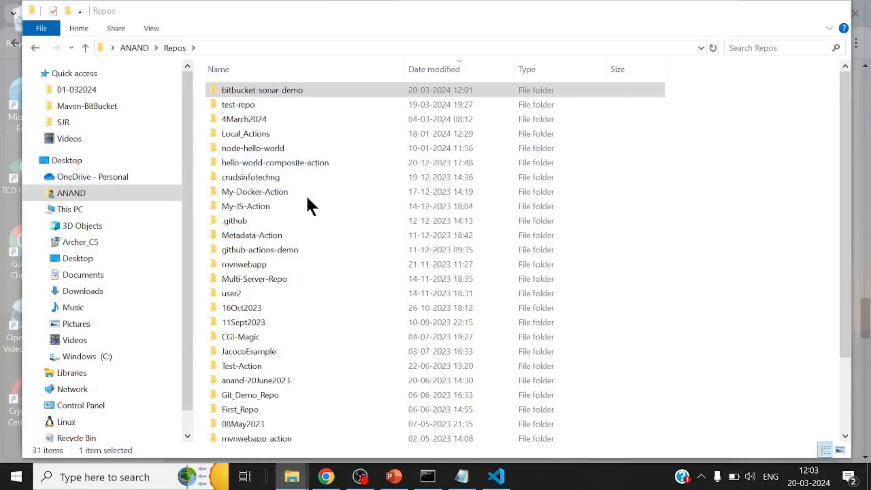
{"action": "double_click", "coordinate": [249, 91]}
{"action": "double_click", "coordinate": [244, 105]}
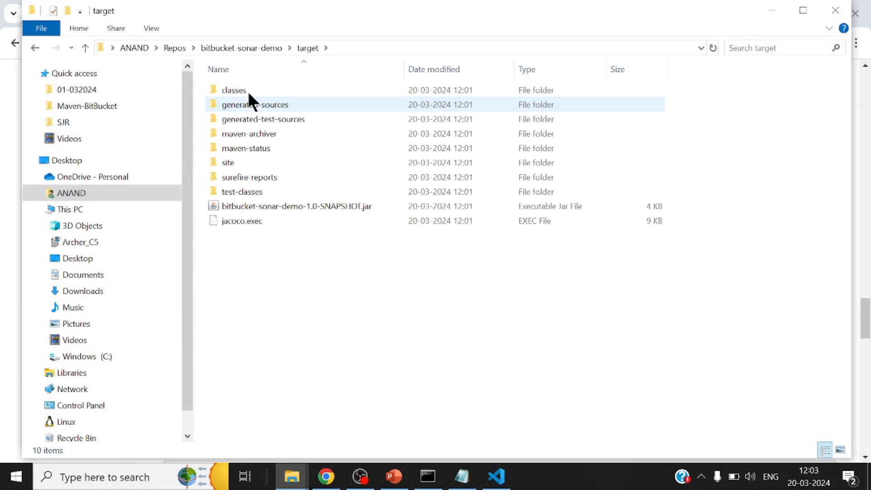
{"action": "double_click", "coordinate": [251, 163]}
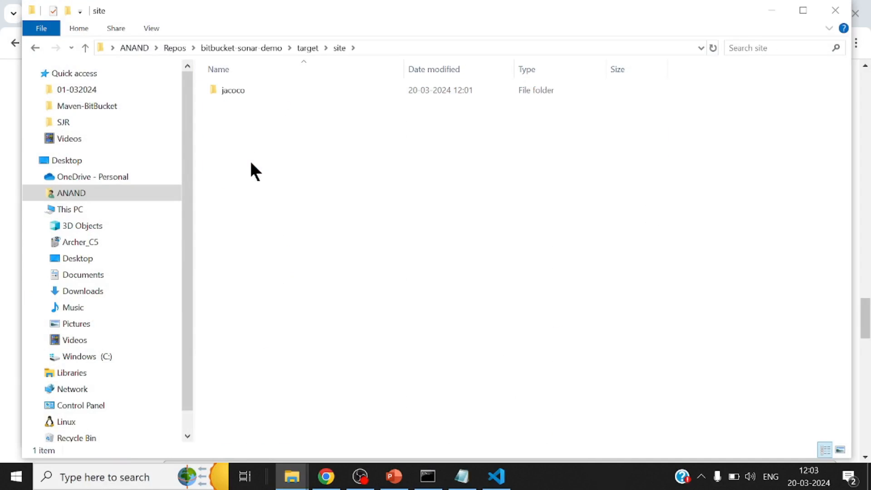
{"action": "double_click", "coordinate": [246, 90]}
Open the JaCoCo report index.html in Chrome and enlarge the page to 150%
{"action": "right_click", "coordinate": [253, 133]}
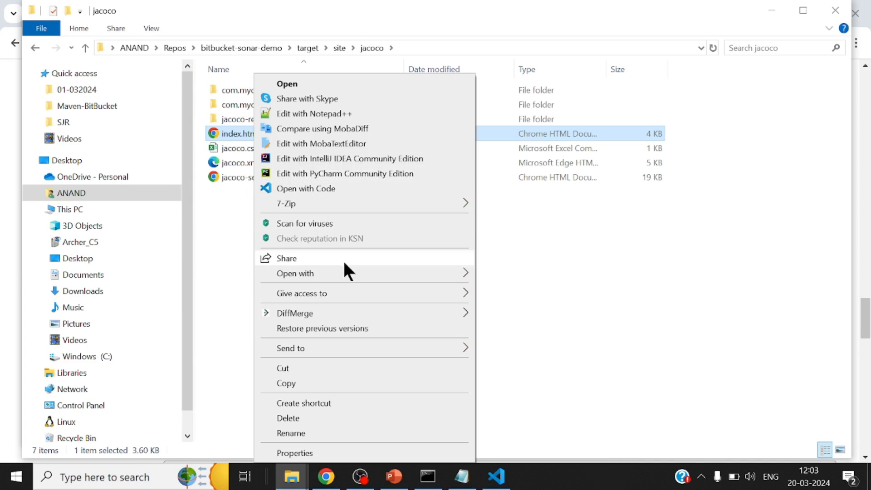
{"action": "mouse_move", "coordinate": [345, 273]}
{"action": "left_click", "coordinate": [501, 276]}
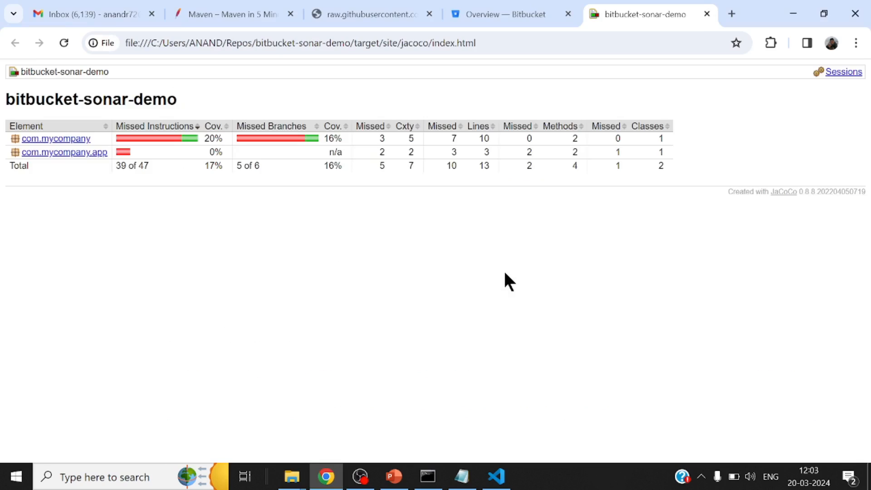
{"action": "key", "text": "ctrl+plus"}
{"action": "key", "text": "ctrl+plus"}
{"action": "key", "text": "ctrl+plus"}
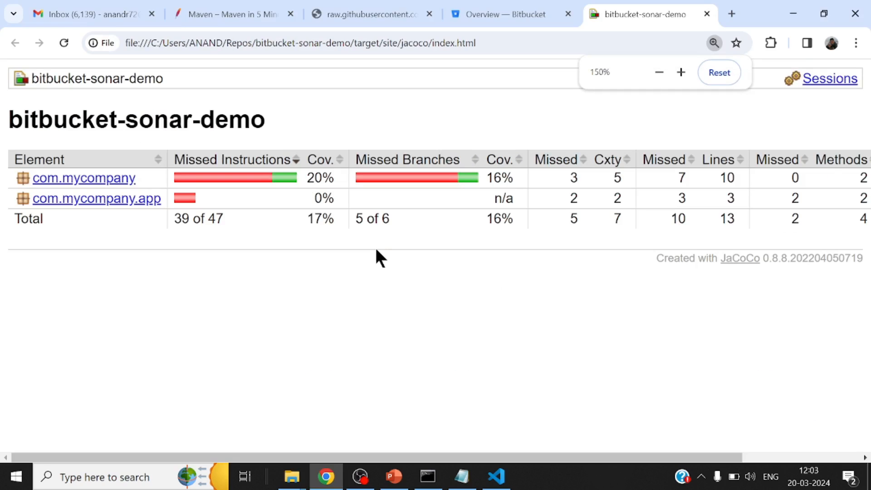
Drill through com.mycompany and Palindrome to isPalindrome(String), examine the line coverage in Palindrome.java, and return to the bitbucket-sonar-demo report overview
{"action": "left_click", "coordinate": [106, 178]}
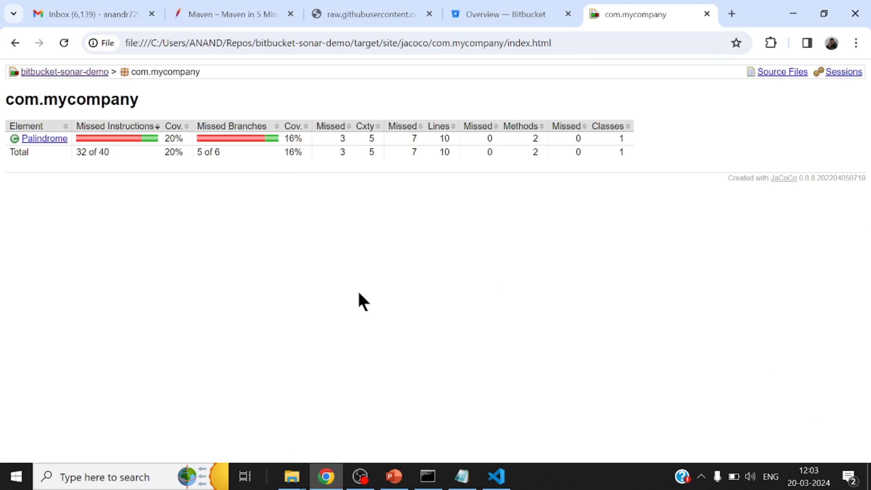
{"action": "left_click", "coordinate": [42, 139]}
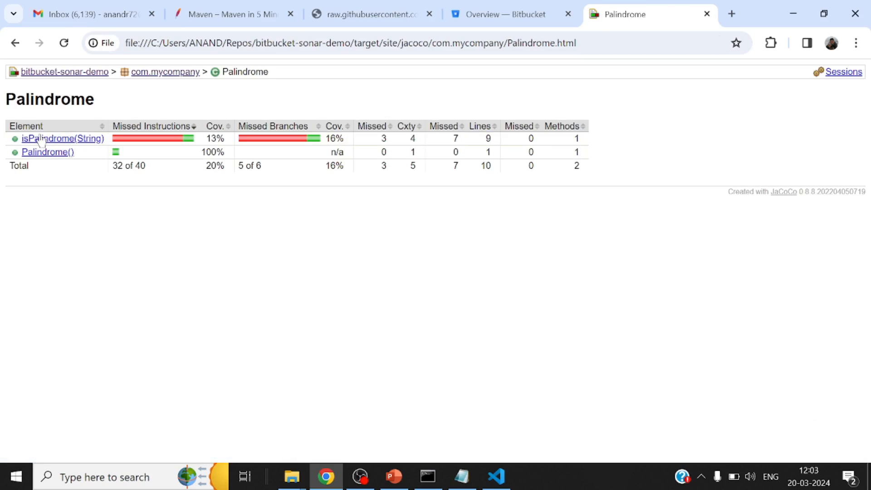
{"action": "left_click", "coordinate": [42, 140]}
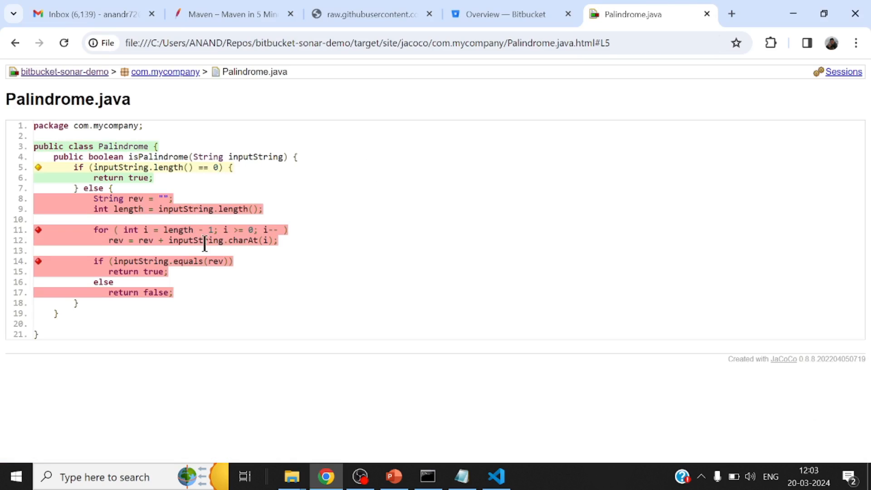
{"action": "left_click", "coordinate": [74, 72]}
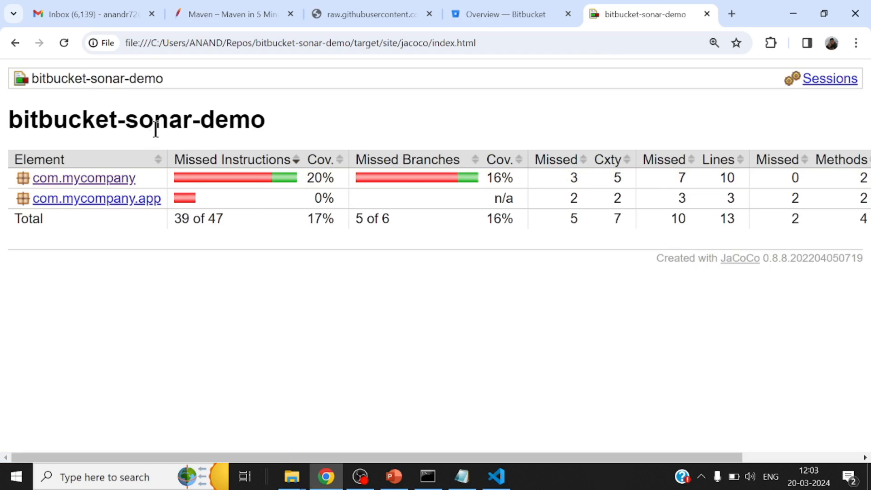
{"action": "key", "text": "ctrl+minus"}
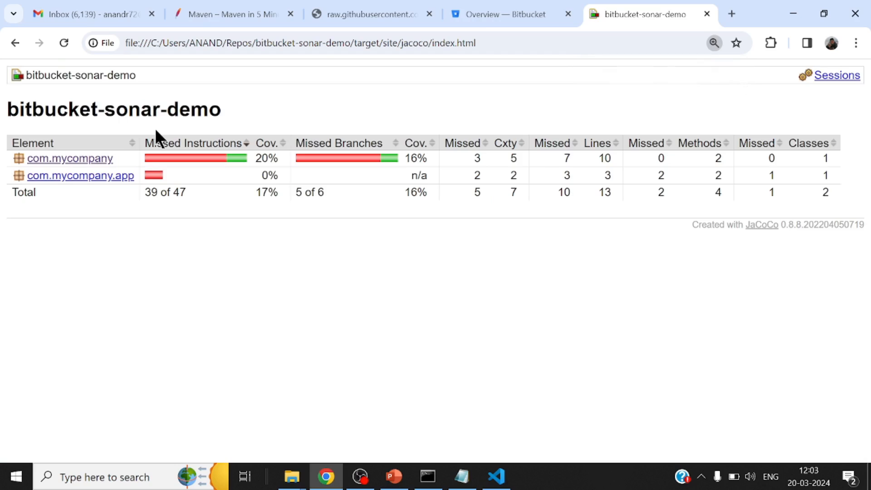
{"action": "left_click", "coordinate": [15, 44]}
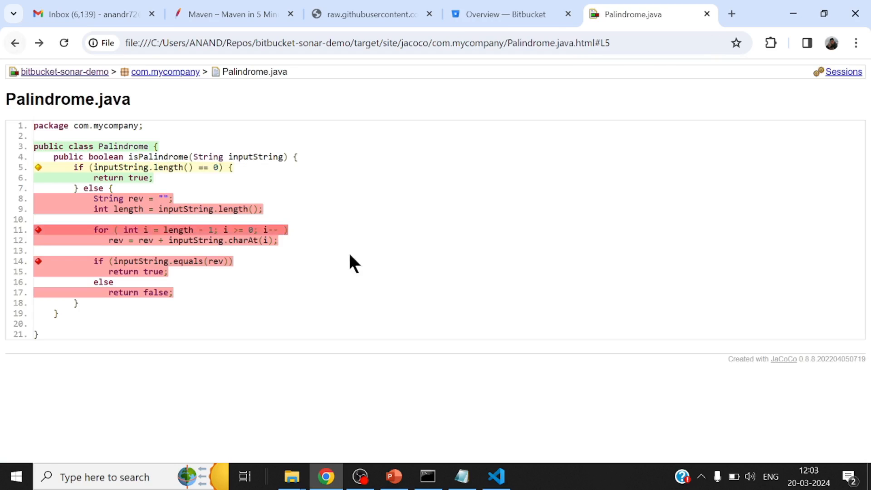
{"action": "left_click", "coordinate": [66, 72]}
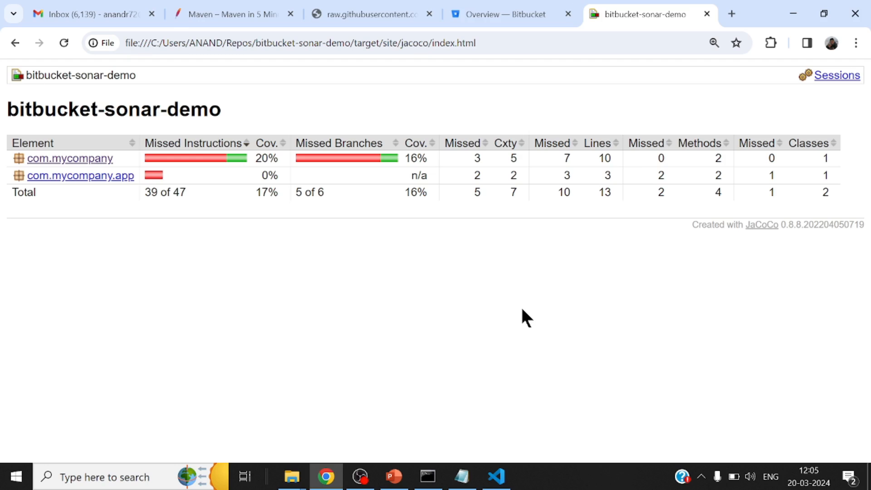
Search Google in a new browser tab for ".gitignore for maven java"
{"action": "left_click", "coordinate": [734, 10]}
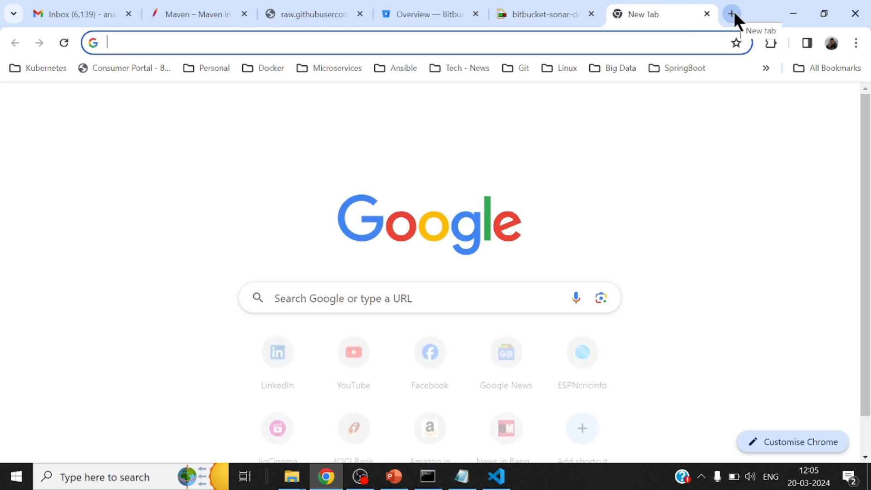
{"action": "type", "text": "g"}
{"action": "key", "text": "BackSpace"}
{"action": "key", "text": "BackSpace"}
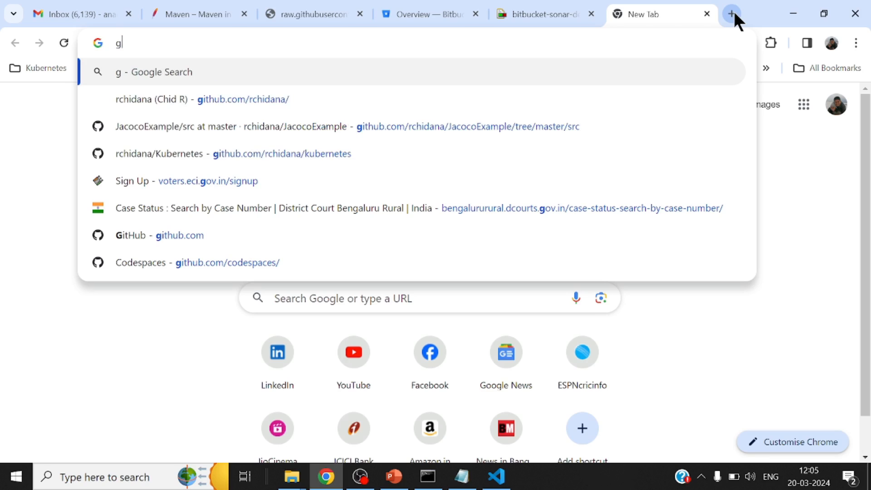
{"action": "type", "text": "."}
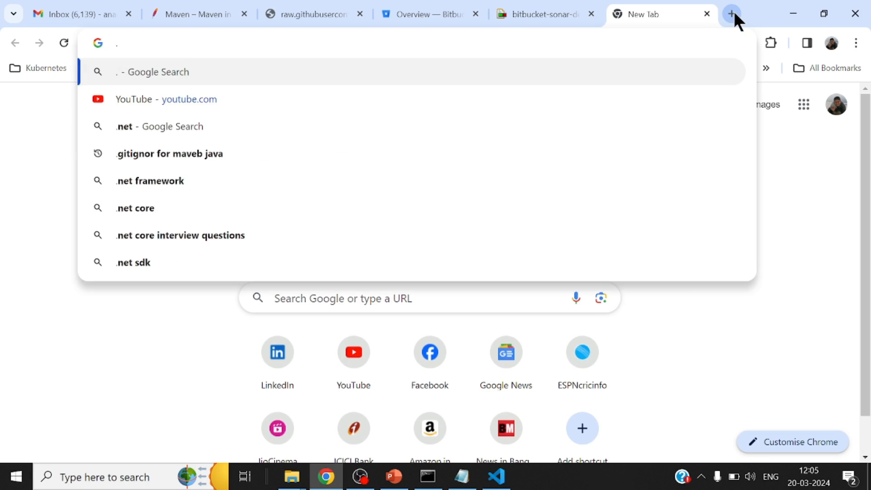
{"action": "type", "text": "gitign"}
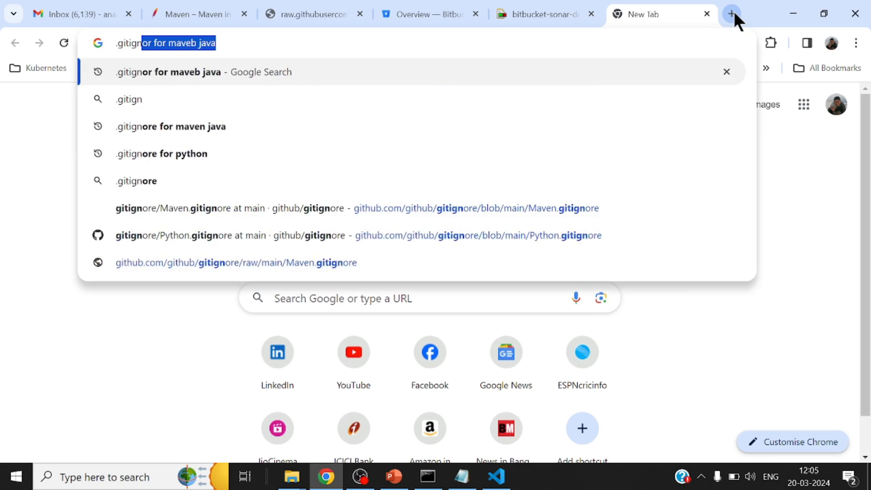
{"action": "type", "text": "ore for"}
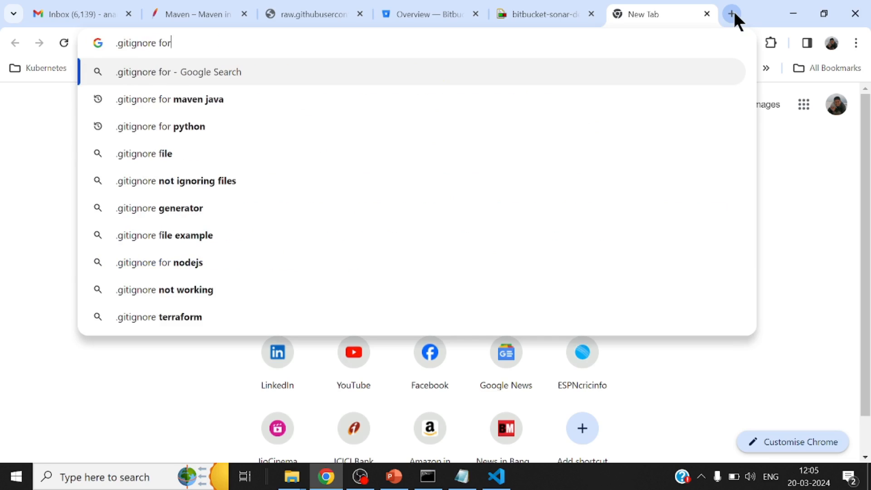
{"action": "key", "text": "Down"}
{"action": "key", "text": "BackSpace"}
{"action": "key", "text": "BackSpace"}
{"action": "key", "text": "BackSpace"}
{"action": "key", "text": "BackSpace"}
{"action": "key", "text": "BackSpace"}
{"action": "key", "text": "BackSpace"}
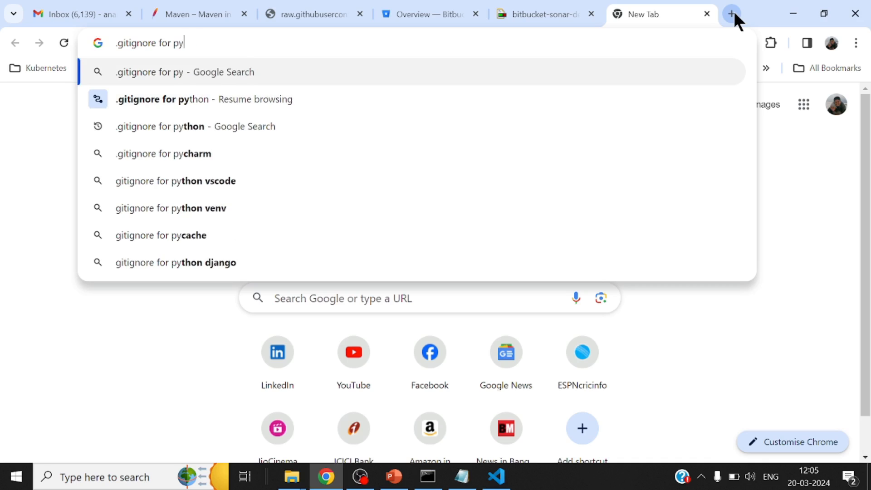
{"action": "type", "text": "maven jav"}
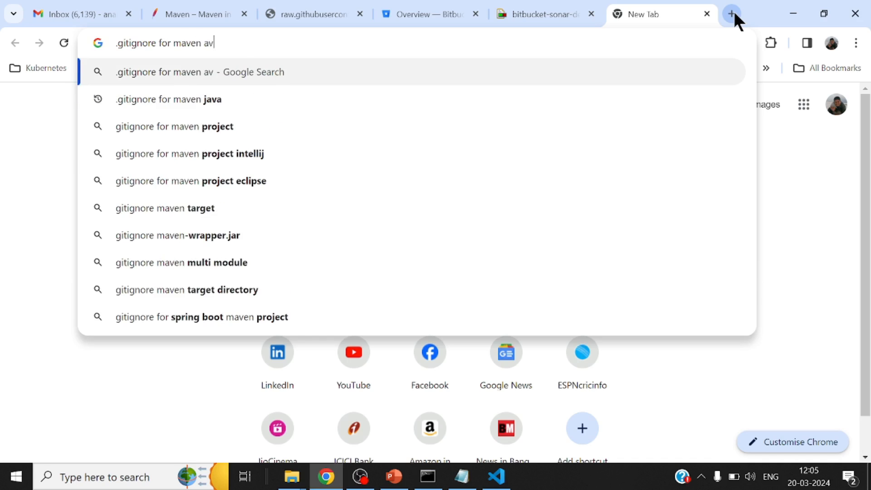
{"action": "key", "text": "BackSpace"}
{"action": "key", "text": "BackSpace"}
{"action": "type", "text": "java"}
{"action": "key", "text": "Return"}
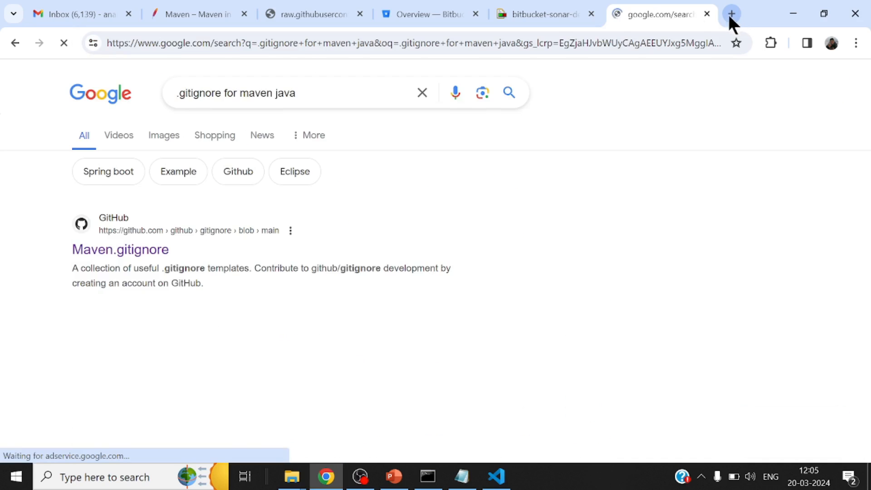
Open the GitHub Maven.gitignore result in raw form and copy its entire contents, from target/ through .classpath
{"action": "left_click", "coordinate": [154, 251]}
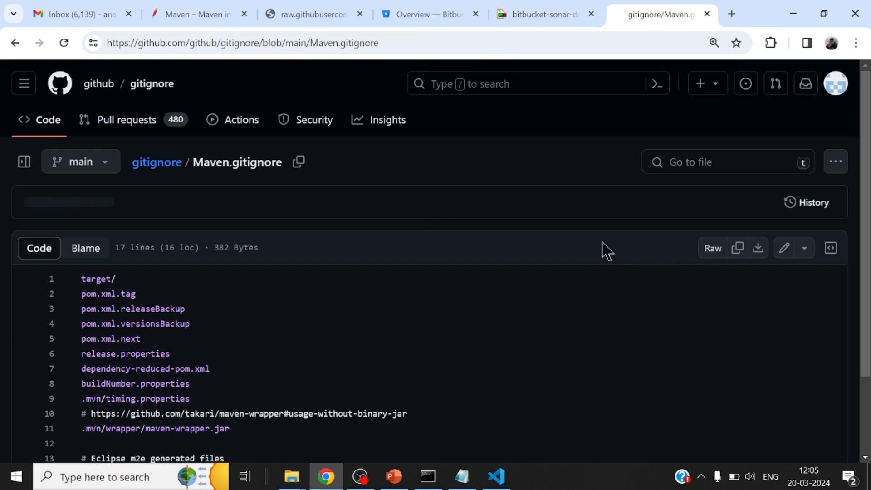
{"action": "left_click", "coordinate": [699, 250]}
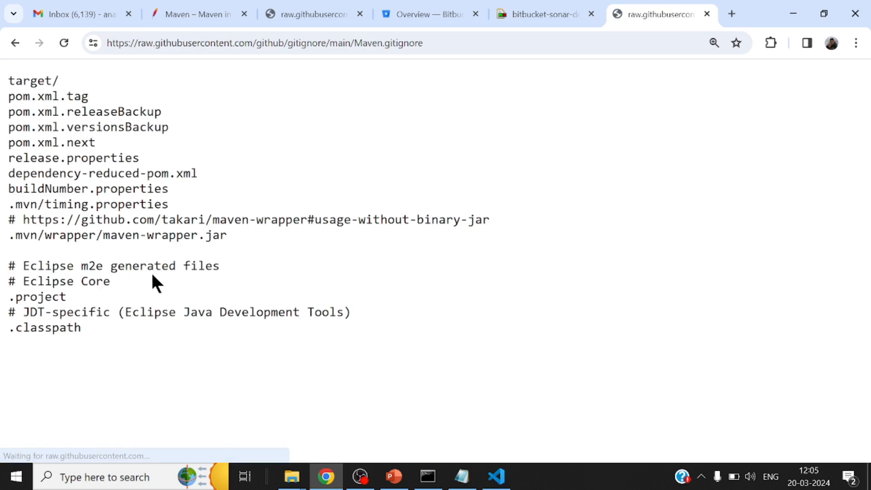
{"action": "left_click_drag", "start_coordinate": [9, 72], "coordinate": [374, 336]}
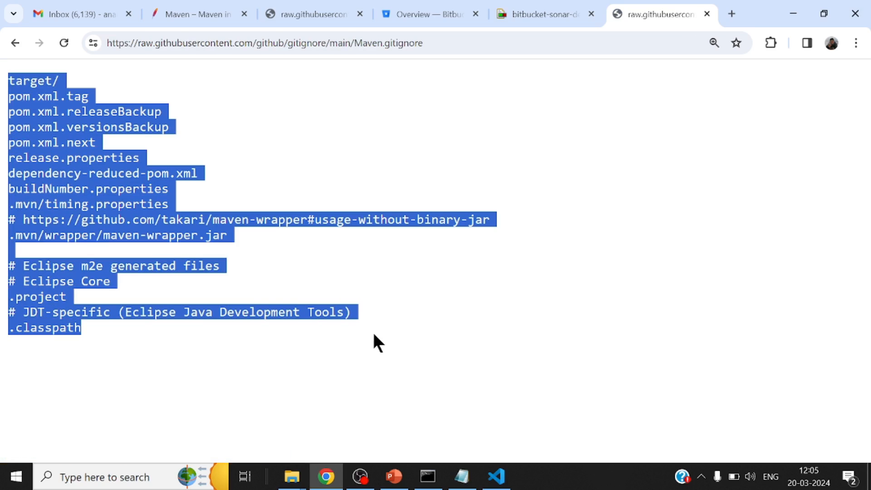
{"action": "right_click", "coordinate": [91, 115]}
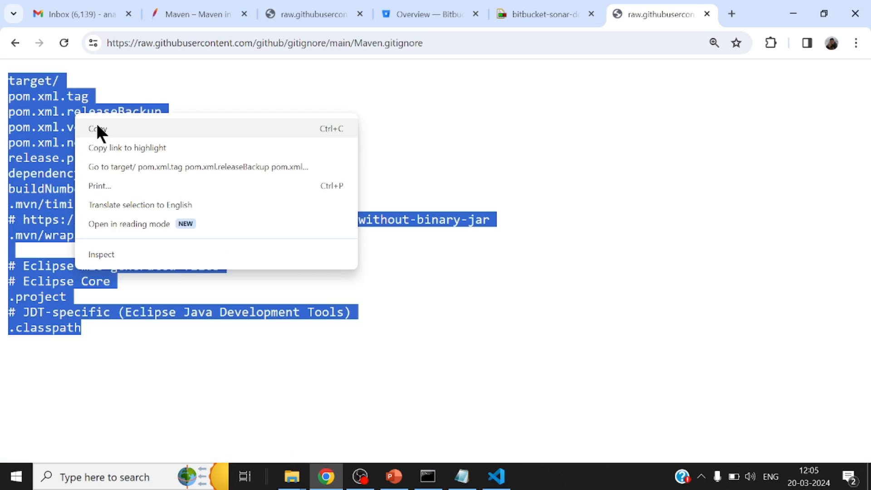
{"action": "left_click", "coordinate": [97, 122]}
Minimize Chrome and go to the bitbucket-sonar-demo project folder in File Explorer's jacoco window
{"action": "left_click", "coordinate": [793, 14]}
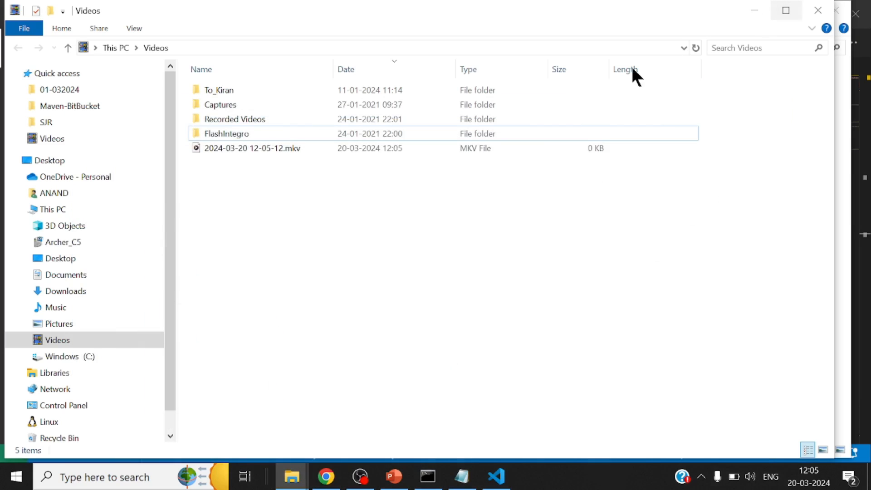
{"action": "mouse_move", "coordinate": [292, 477]}
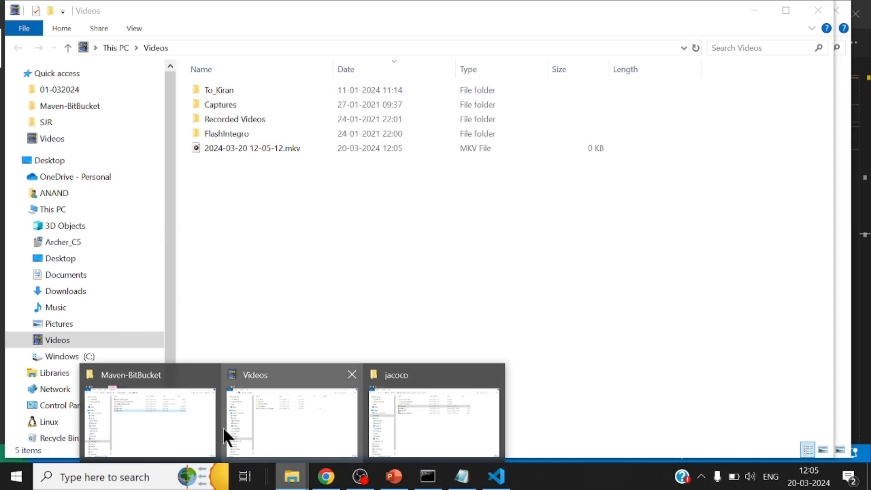
{"action": "left_click", "coordinate": [164, 417]}
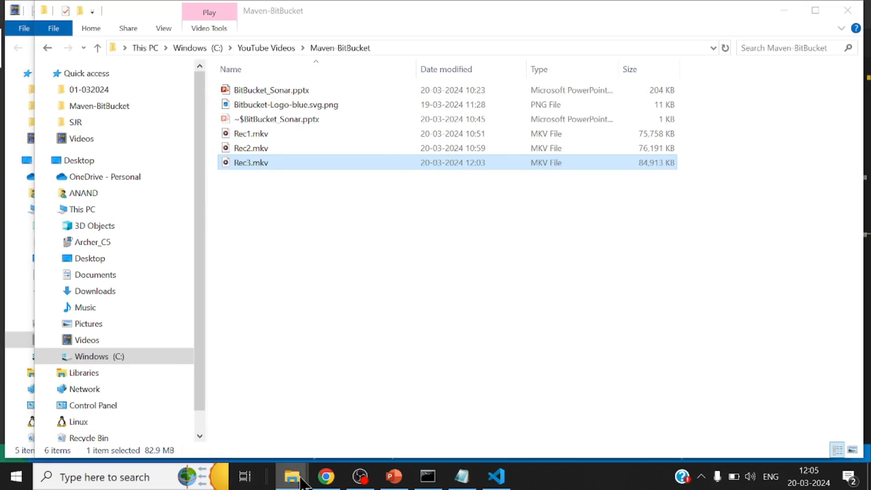
{"action": "mouse_move", "coordinate": [292, 476]}
{"action": "left_click", "coordinate": [429, 440]}
{"action": "left_click", "coordinate": [239, 47]}
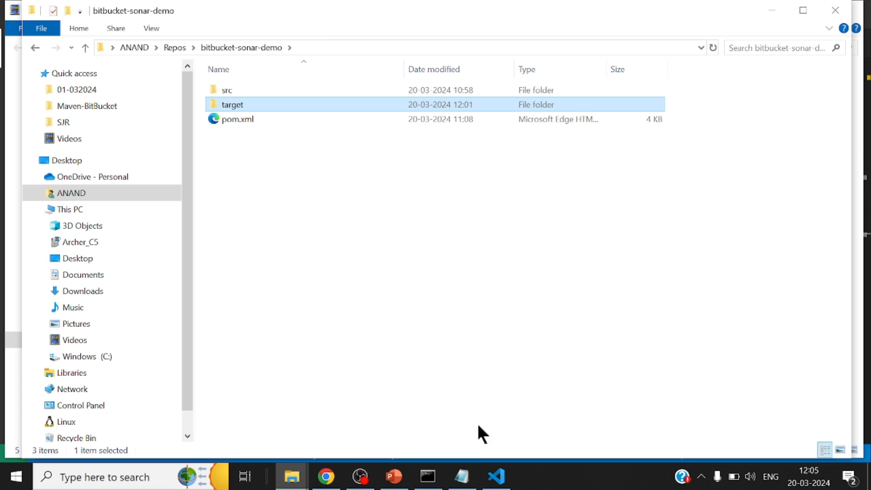
Switch to the Command Prompt, run notepad .gitignore to create the file, and paste the copied Maven ignore rules into it
{"action": "left_click", "coordinate": [429, 483]}
{"action": "type", "text": "no"}
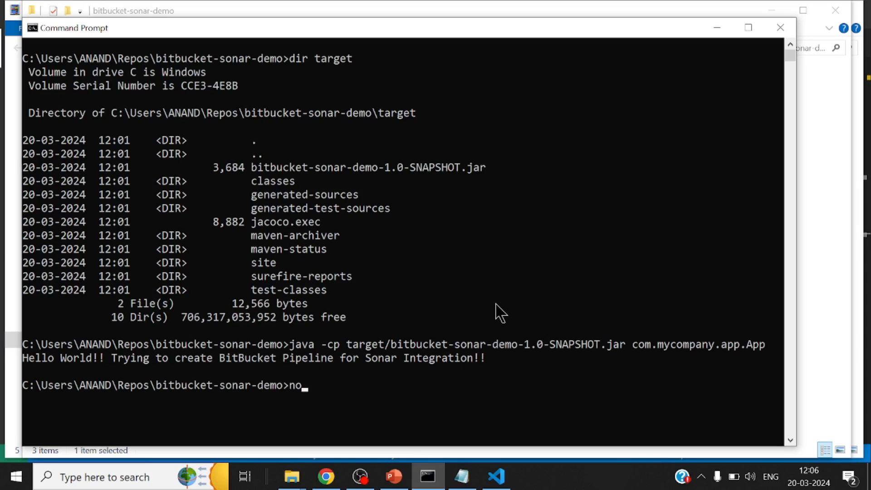
{"action": "type", "text": "tepad .gitignore"}
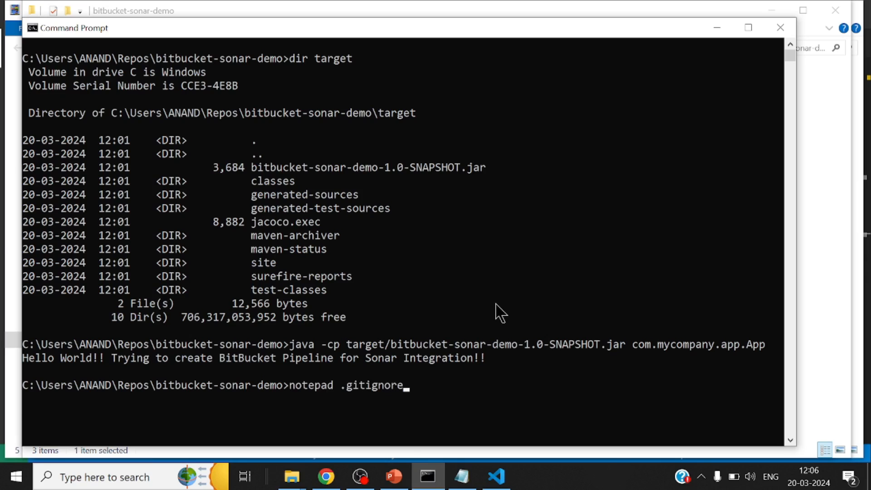
{"action": "key", "text": "Return"}
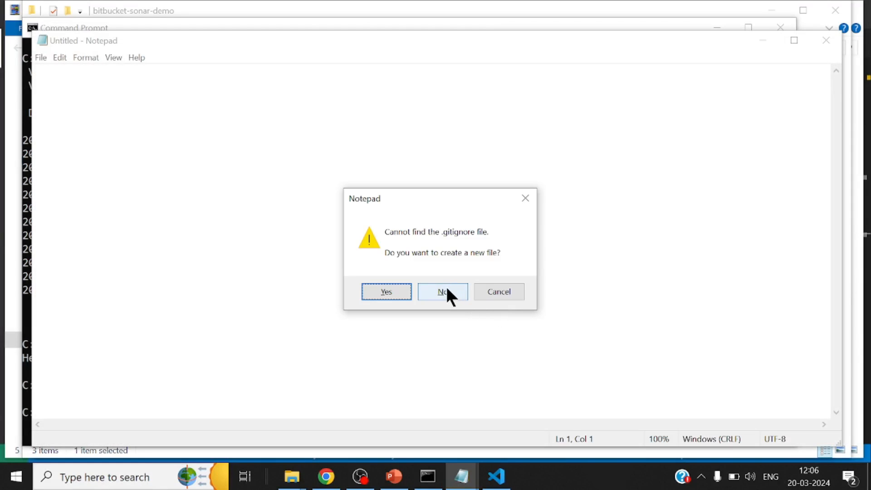
{"action": "left_click", "coordinate": [386, 292]}
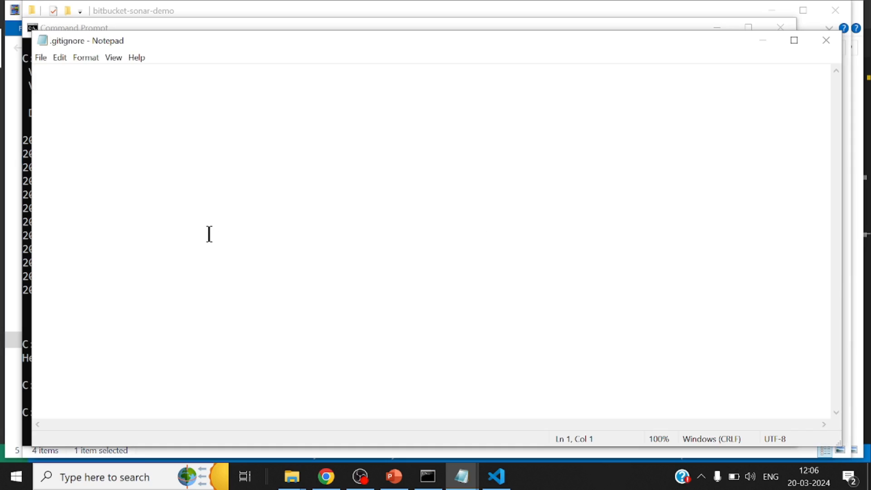
{"action": "key", "text": "ctrl+v"}
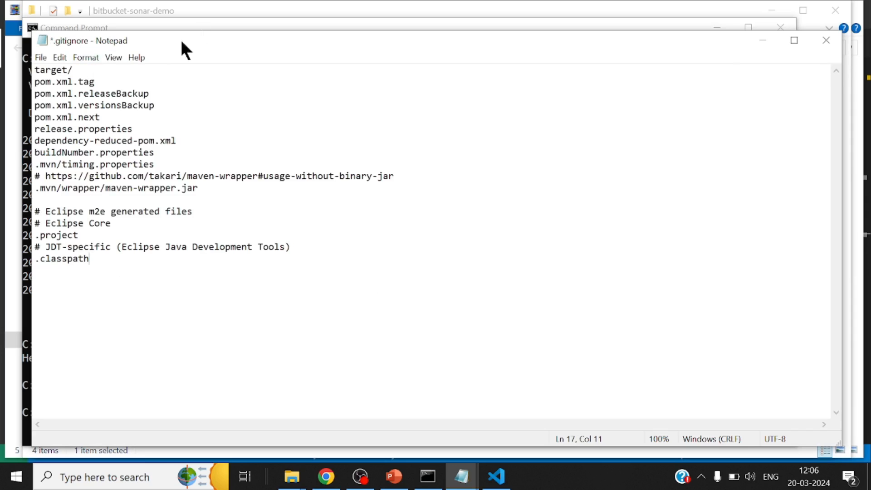
Save the .gitignore file with the pasted Maven rules and close Notepad
{"action": "left_click", "coordinate": [38, 54]}
{"action": "left_click", "coordinate": [60, 114]}
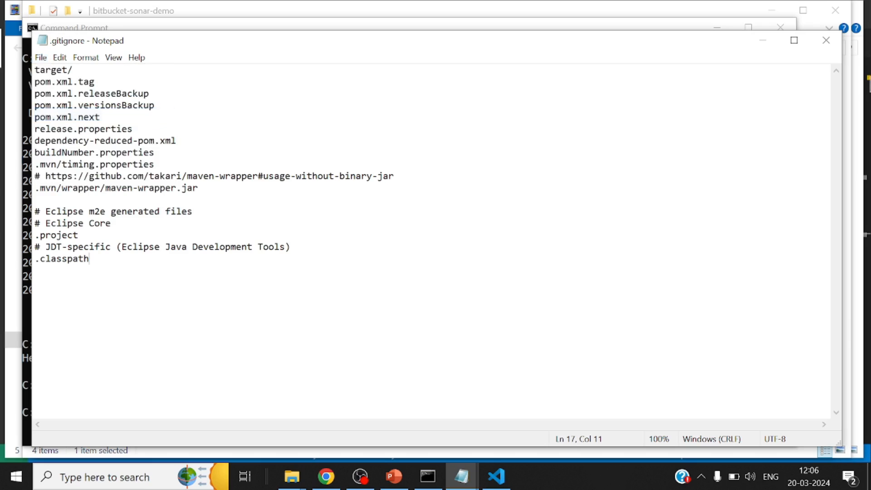
{"action": "left_click", "coordinate": [824, 41]}
Clear the Command Prompt and list the contents of the bitbucket-sonar-demo folder with dir
{"action": "type", "text": "cls"}
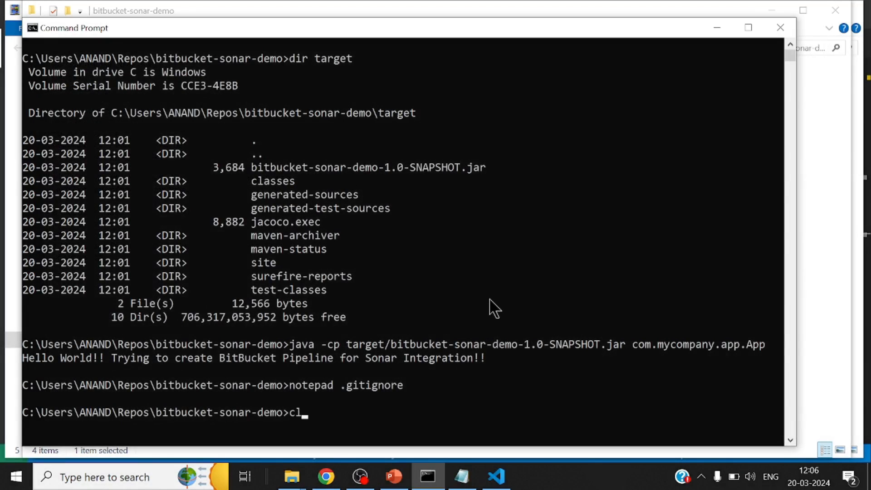
{"action": "key", "text": "Return"}
{"action": "type", "text": "dit"}
{"action": "key", "text": "Return"}
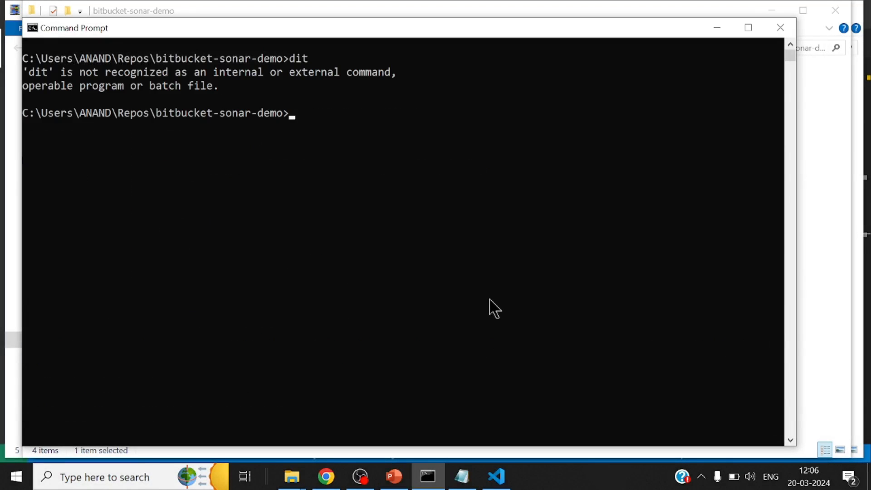
{"action": "type", "text": "dir"}
{"action": "key", "text": "Return"}
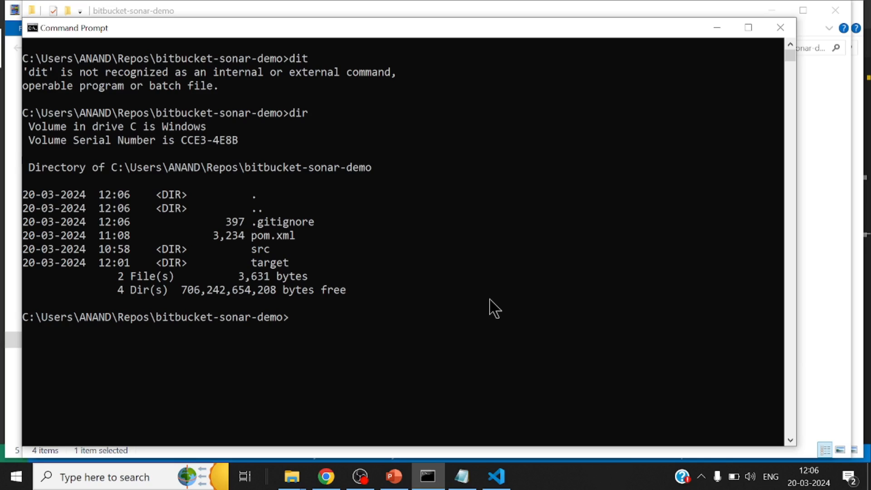
Initialize a Git repository in the project folder and stage all files with git add
{"action": "type", "text": "git init"}
{"action": "key", "text": "Return"}
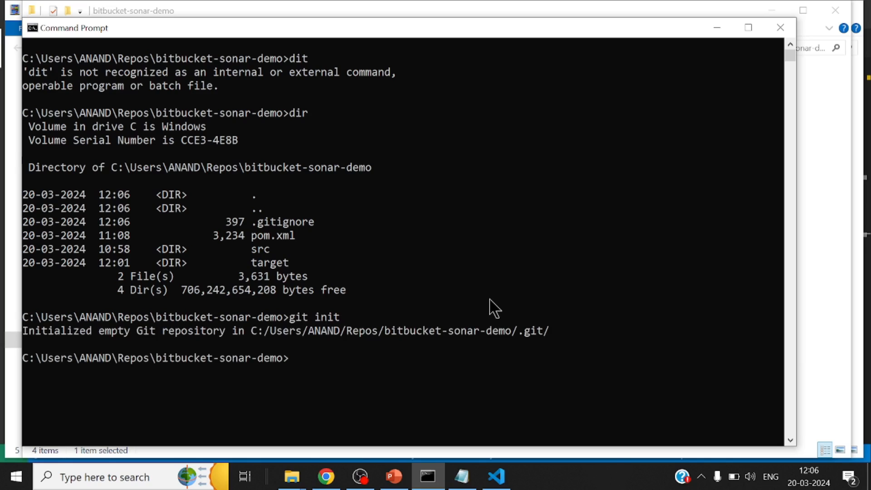
{"action": "type", "text": "git add ."}
{"action": "key", "text": "Return"}
Clear the console and check the staged files with git status
{"action": "type", "text": "cls"}
{"action": "key", "text": "Return"}
{"action": "type", "text": "git "}
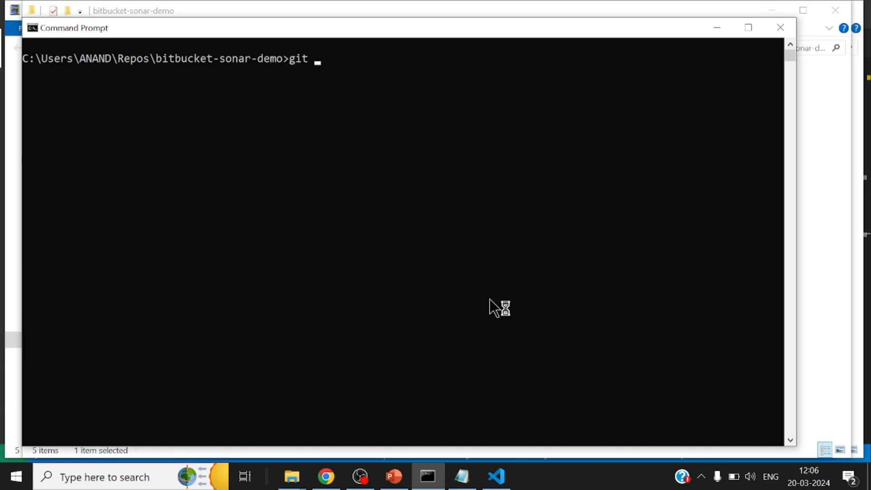
{"action": "type", "text": "status"}
{"action": "key", "text": "Return"}
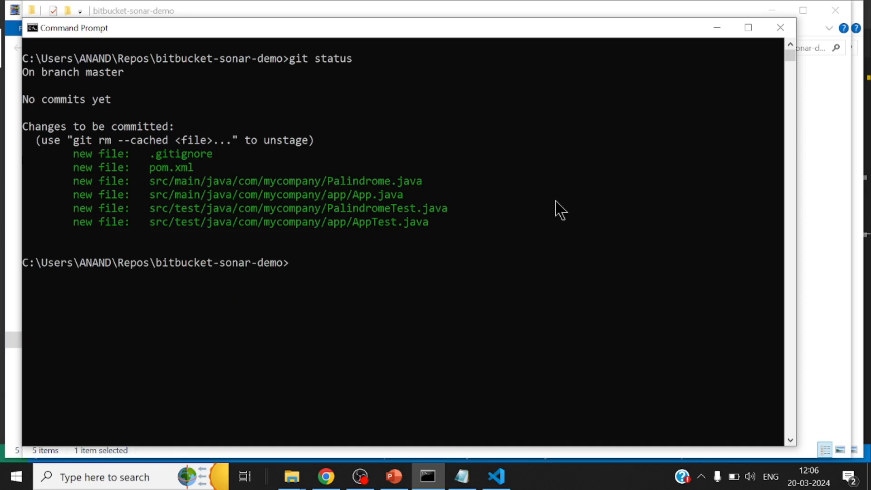
Commit the staged files using git commit -am with the message "First Commit"
{"action": "type", "text": "git commit -am "}
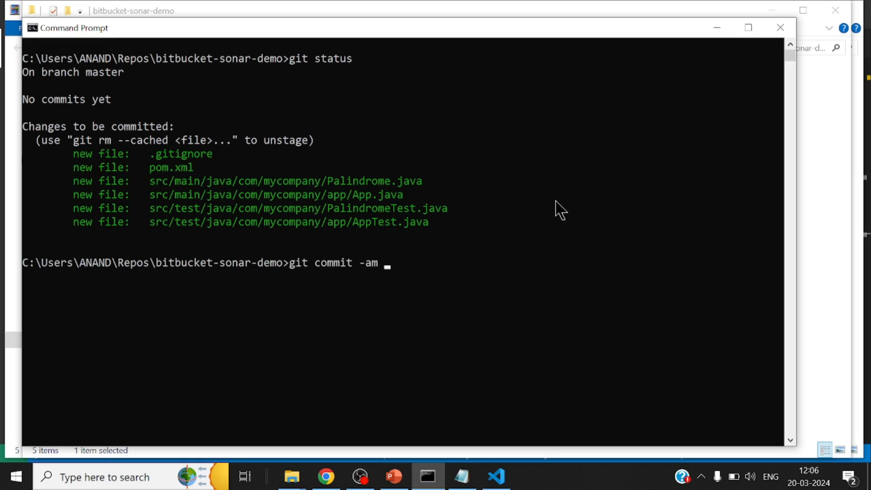
{"action": "type", "text": "\"First Commit"}
{"action": "key", "text": "Return"}
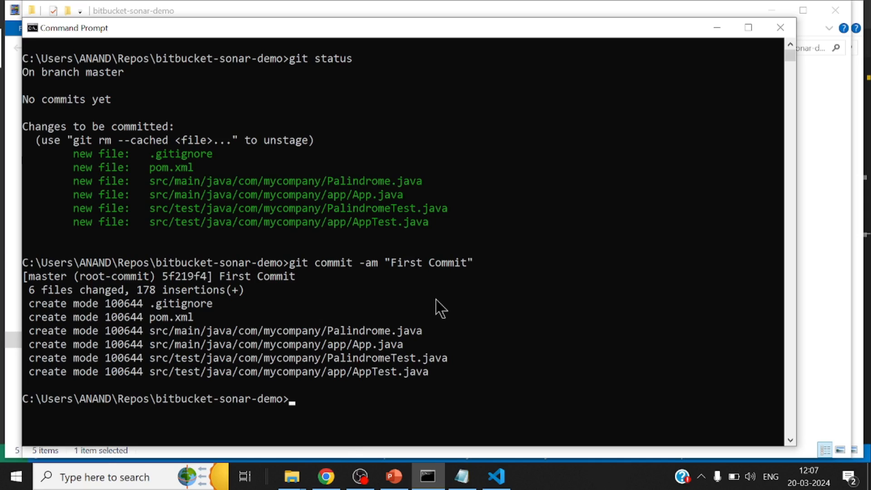
Switch to Bitbucket in Chrome and open the form for creating a new repository
{"action": "left_click", "coordinate": [326, 477]}
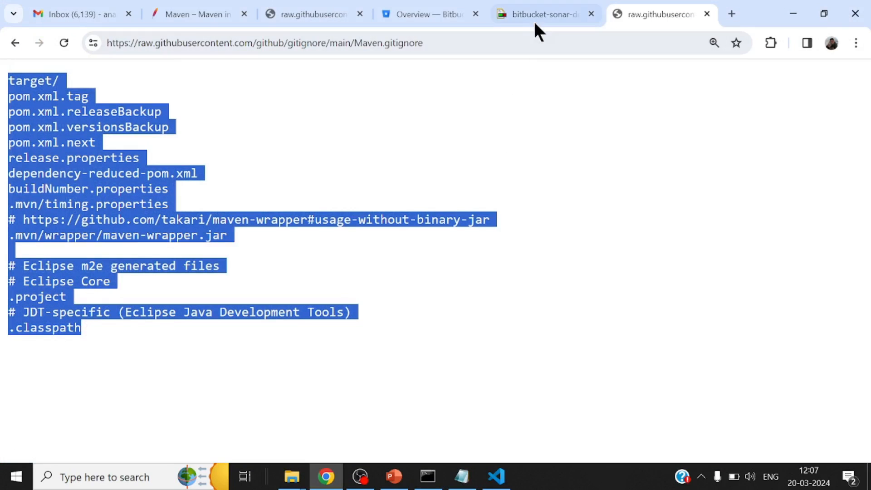
{"action": "left_click", "coordinate": [422, 14]}
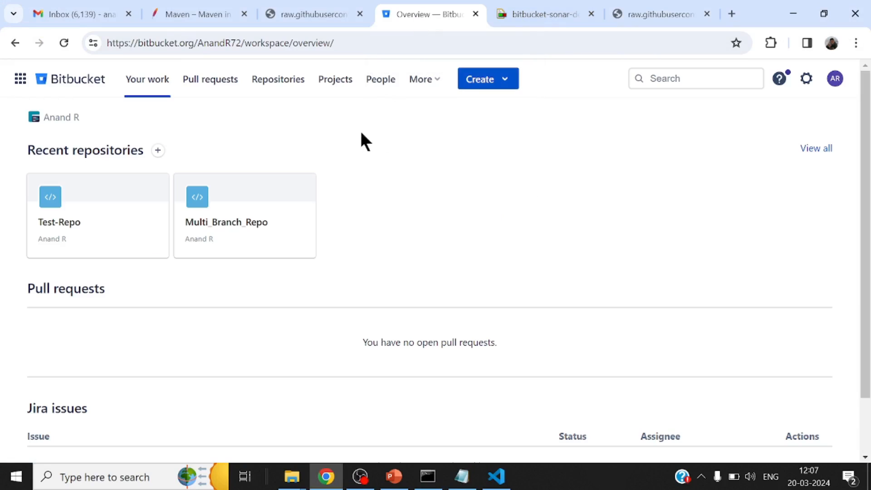
{"action": "left_click", "coordinate": [89, 82]}
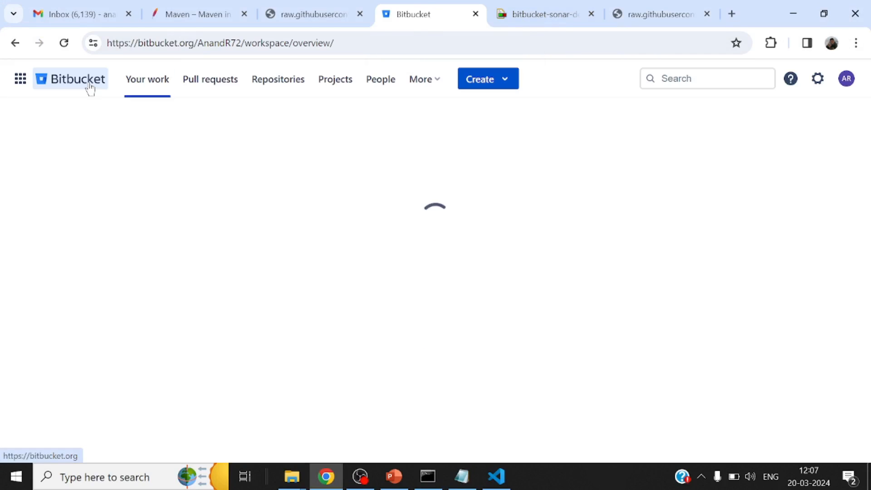
{"action": "left_click", "coordinate": [511, 82]}
{"action": "left_click", "coordinate": [505, 119]}
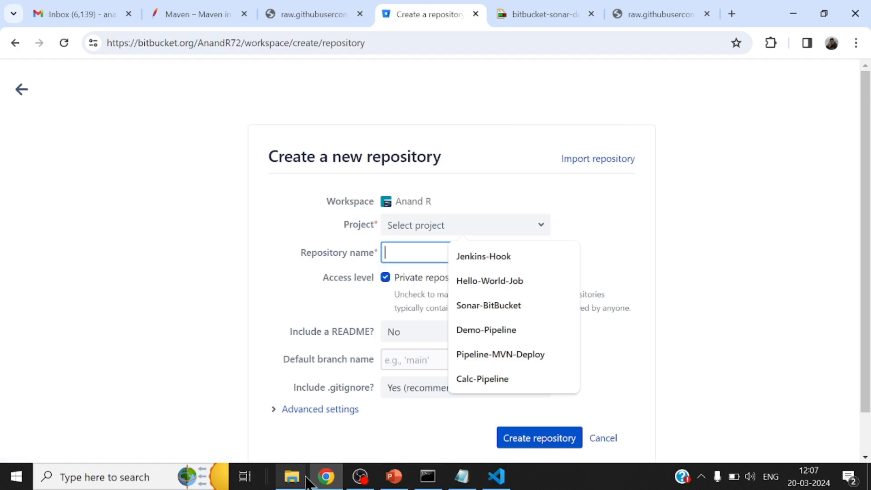
Copy the folder name bitbucket-sonar-demo from the Command Prompt and paste it as the new repository's name
{"action": "left_click", "coordinate": [428, 475]}
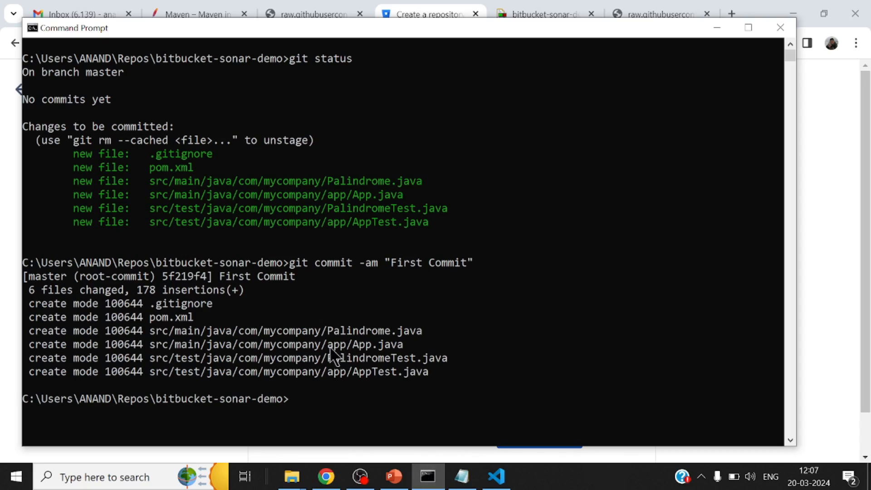
{"action": "left_click_drag", "start_coordinate": [158, 399], "coordinate": [278, 402]}
{"action": "right_click", "coordinate": [277, 409]}
{"action": "left_click", "coordinate": [328, 475]}
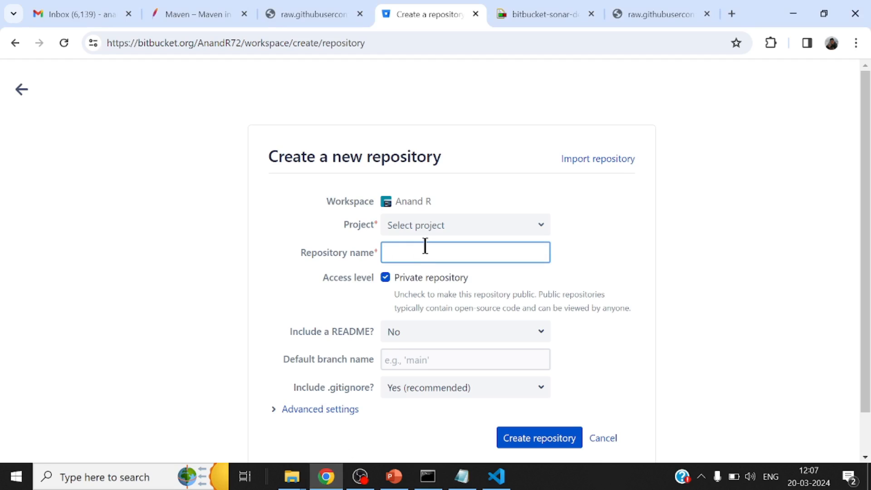
{"action": "key", "text": "ctrl+v"}
Assign the new repository to YouTube-Project and make it public by turning off the private option
{"action": "left_click", "coordinate": [539, 225]}
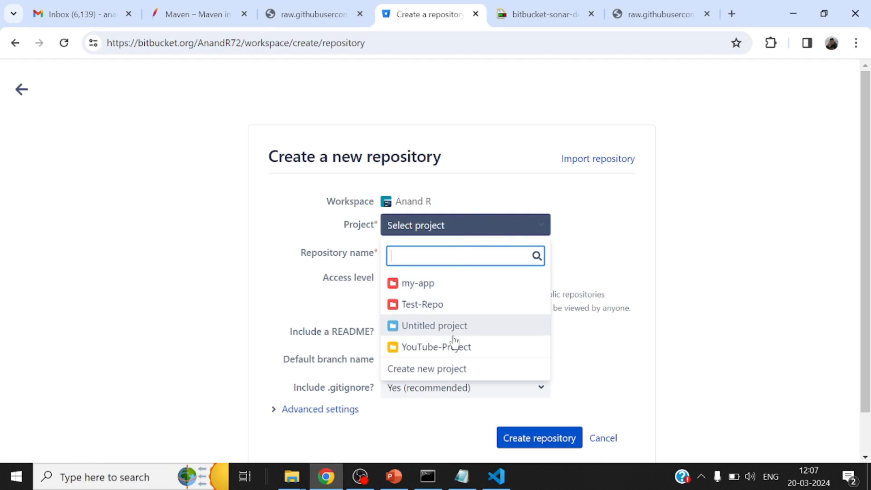
{"action": "left_click", "coordinate": [451, 346]}
{"action": "scroll", "coordinate": [655, 230], "scroll_direction": "down", "scroll_amount": 1}
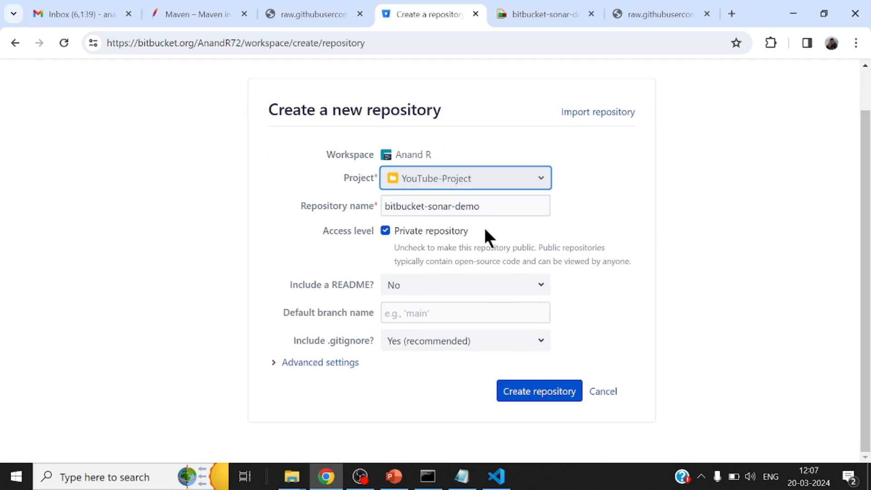
{"action": "left_click", "coordinate": [385, 230]}
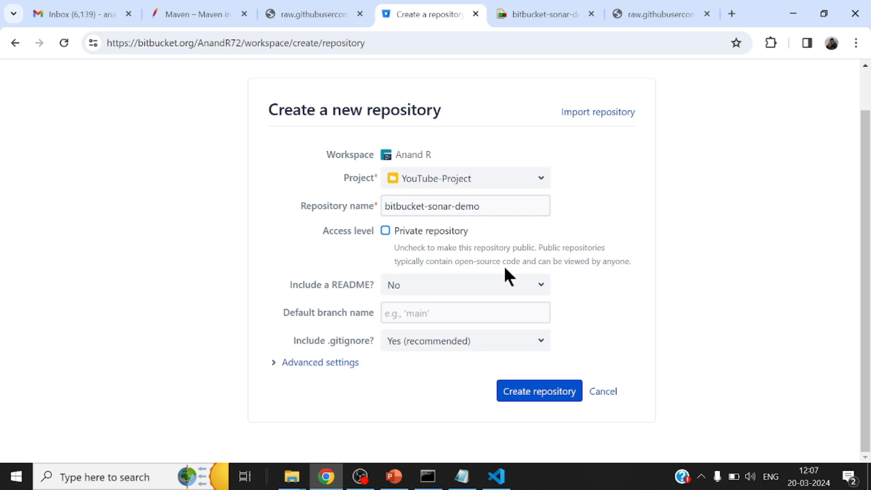
Keep the README option at No and set the default branch name to master
{"action": "left_click", "coordinate": [539, 295]}
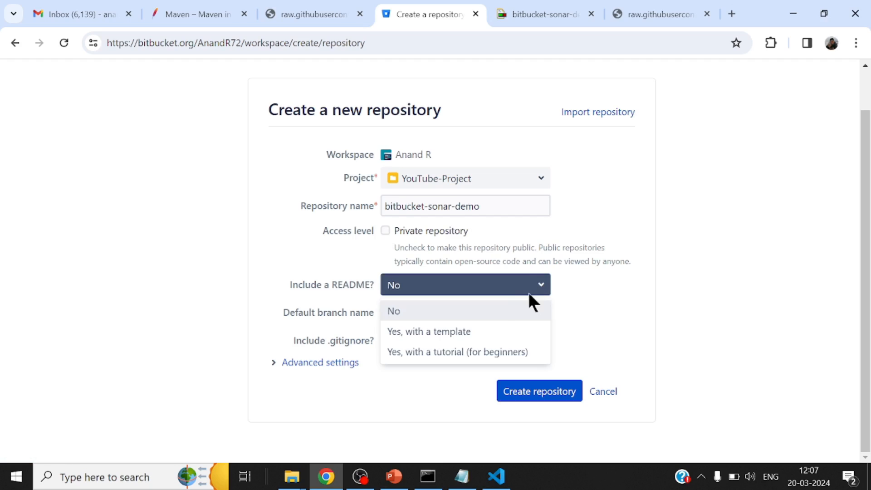
{"action": "left_click", "coordinate": [495, 312]}
{"action": "left_click", "coordinate": [493, 313]}
{"action": "type", "text": "master"}
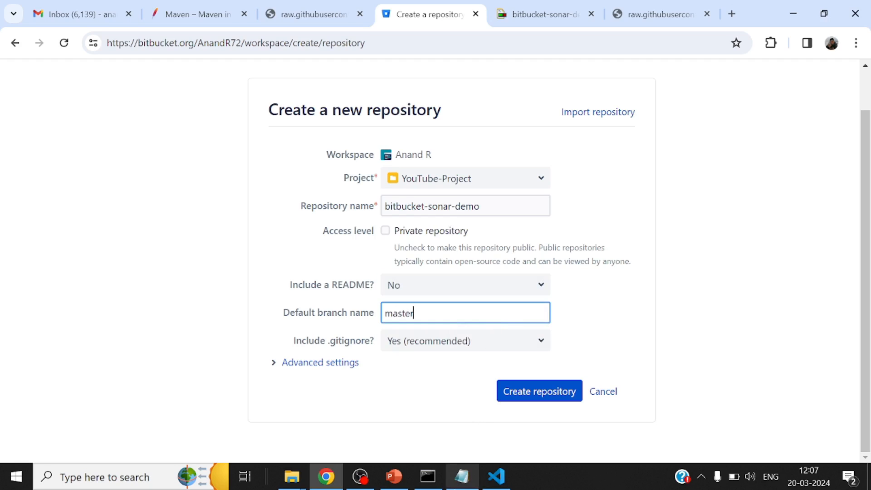
Switch to the Command Prompt, clear it and check the local branch name with git branch -av
{"action": "left_click", "coordinate": [428, 477]}
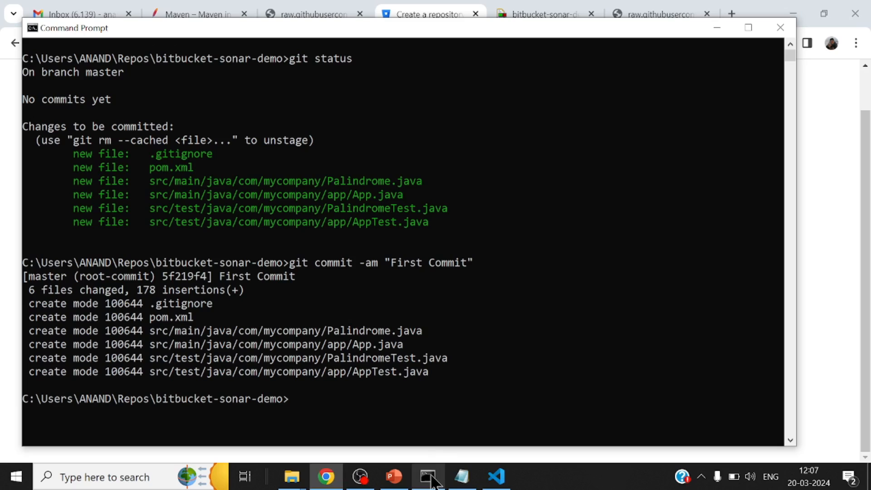
{"action": "type", "text": "clear"}
{"action": "key", "text": "Return"}
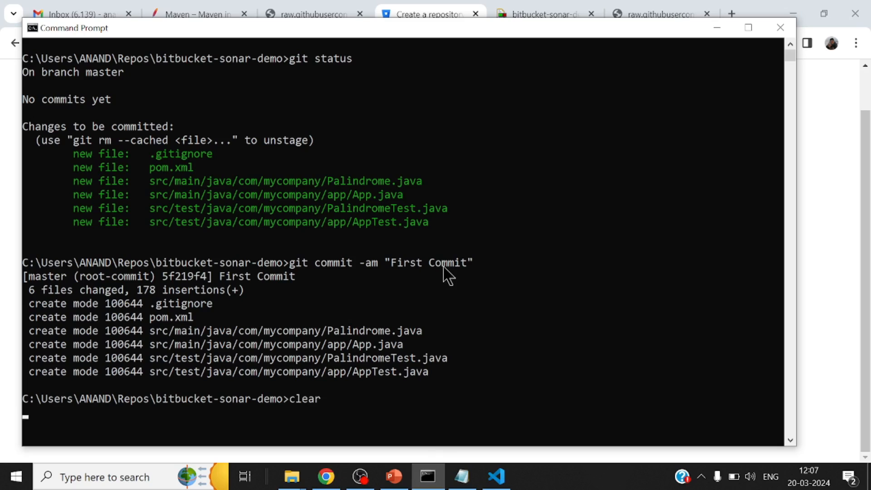
{"action": "type", "text": "git branch -av"}
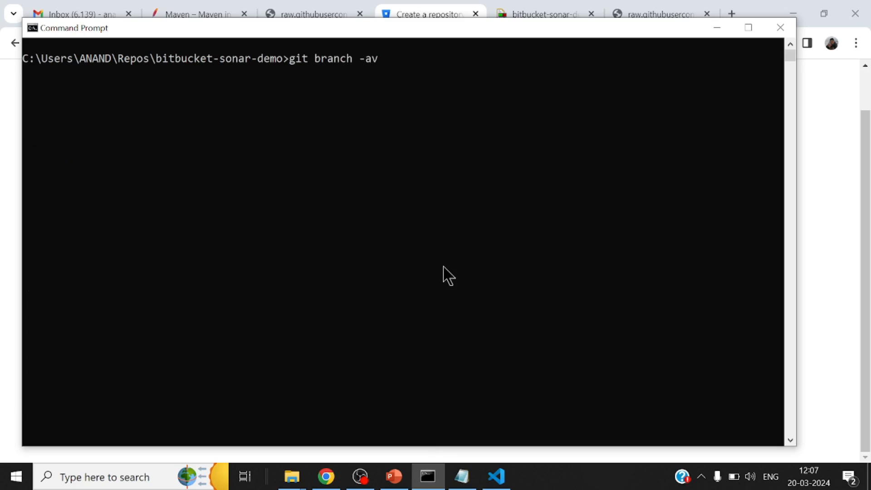
{"action": "key", "text": "Return"}
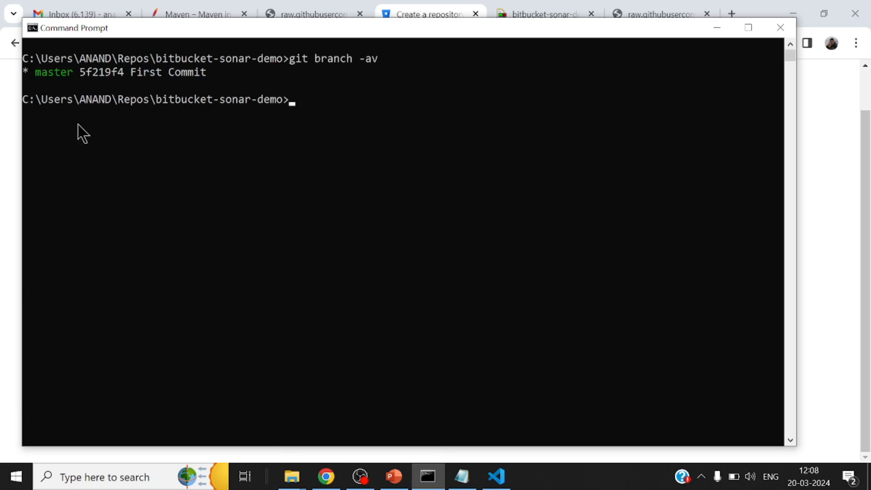
Return to the Bitbucket form in Chrome, set Include .gitignore to No and create the repository
{"action": "left_click", "coordinate": [326, 476]}
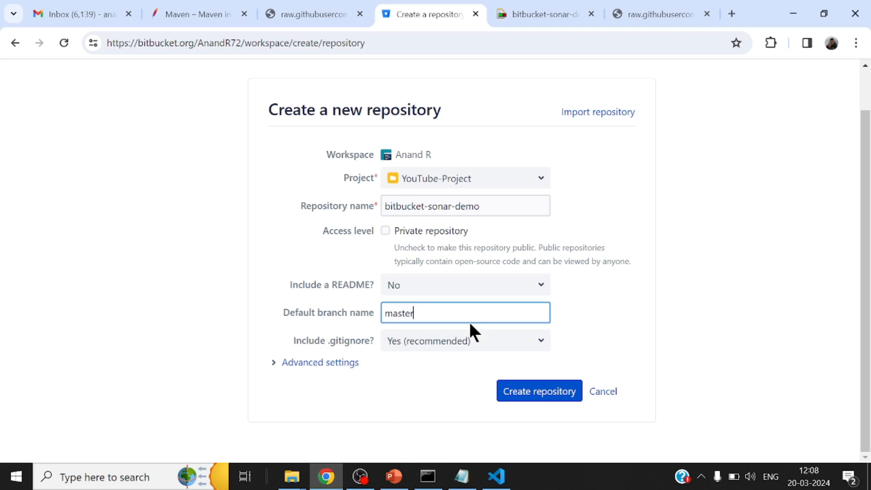
{"action": "left_click", "coordinate": [477, 349]}
{"action": "left_click", "coordinate": [436, 367]}
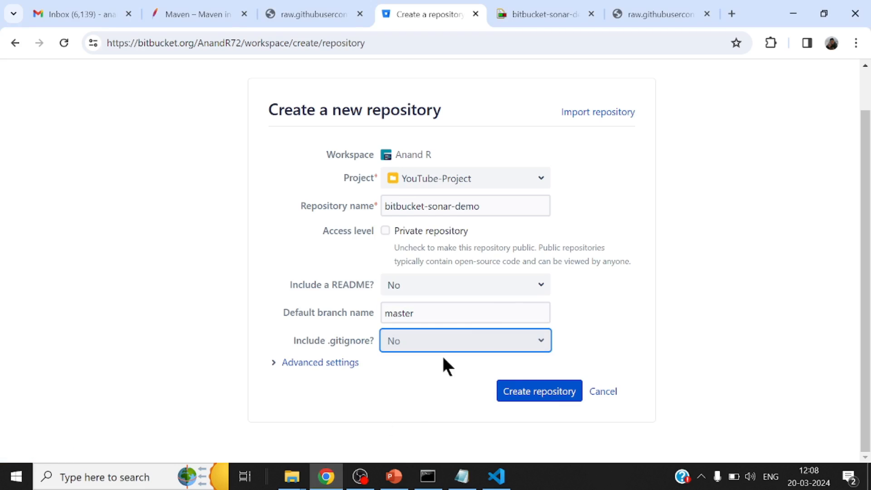
{"action": "left_click", "coordinate": [540, 393]}
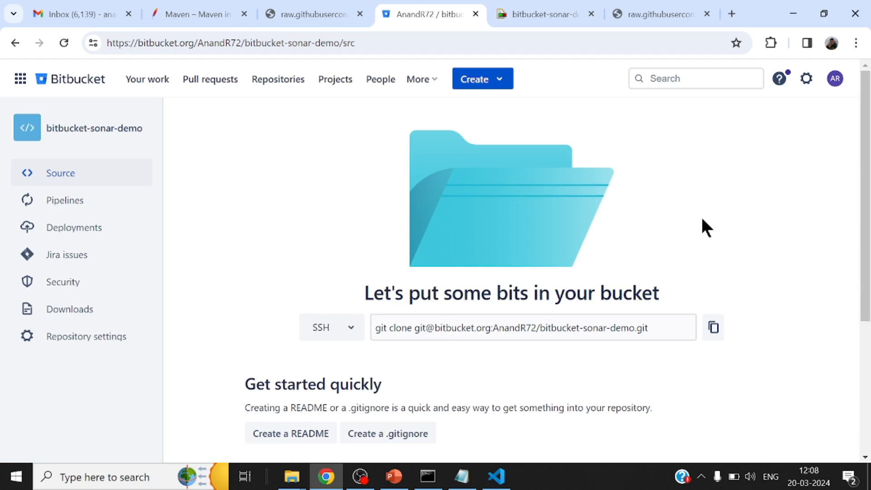
Copy the git remote add origin command from the new repository's setup instructions and run it in the Command Prompt
{"action": "scroll", "coordinate": [700, 216], "scroll_direction": "down", "scroll_amount": 5}
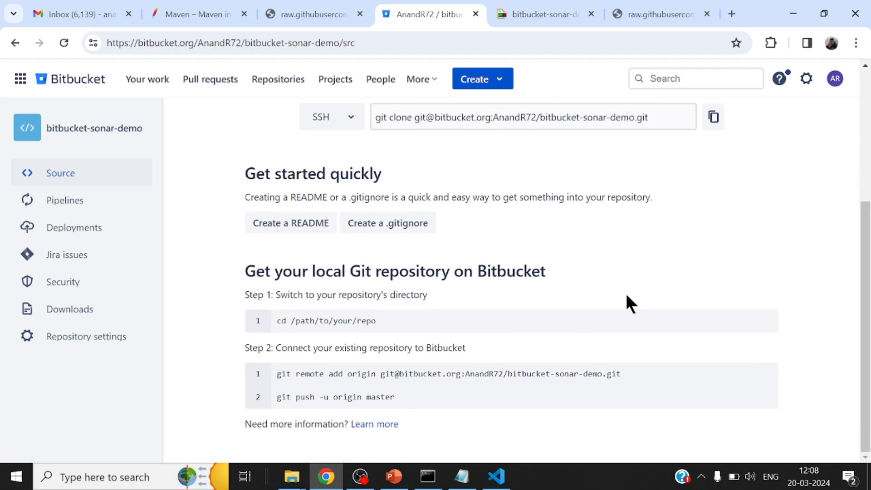
{"action": "left_click_drag", "start_coordinate": [276, 372], "coordinate": [631, 381]}
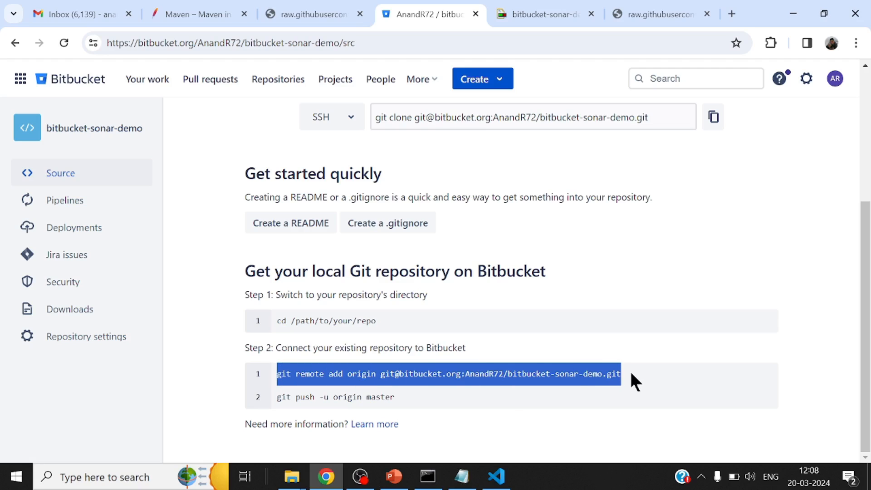
{"action": "right_click", "coordinate": [599, 374]}
{"action": "left_click", "coordinate": [470, 227]}
{"action": "left_click", "coordinate": [431, 478]}
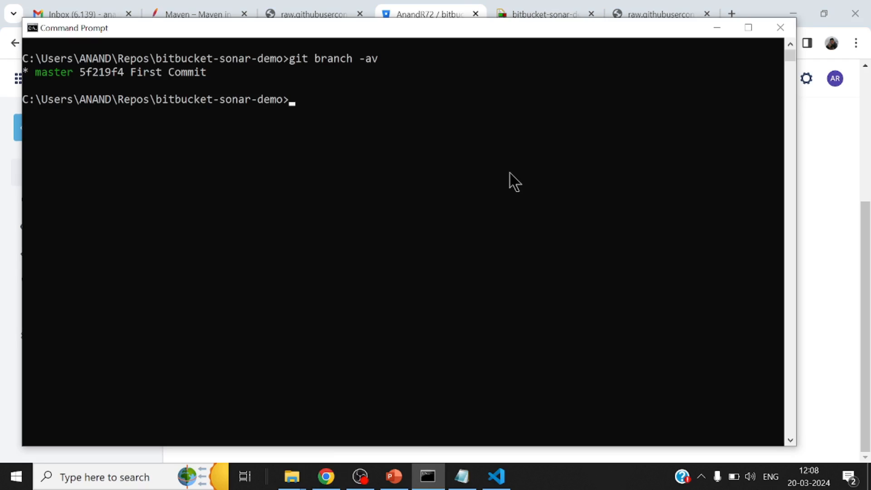
{"action": "right_click", "coordinate": [507, 171]}
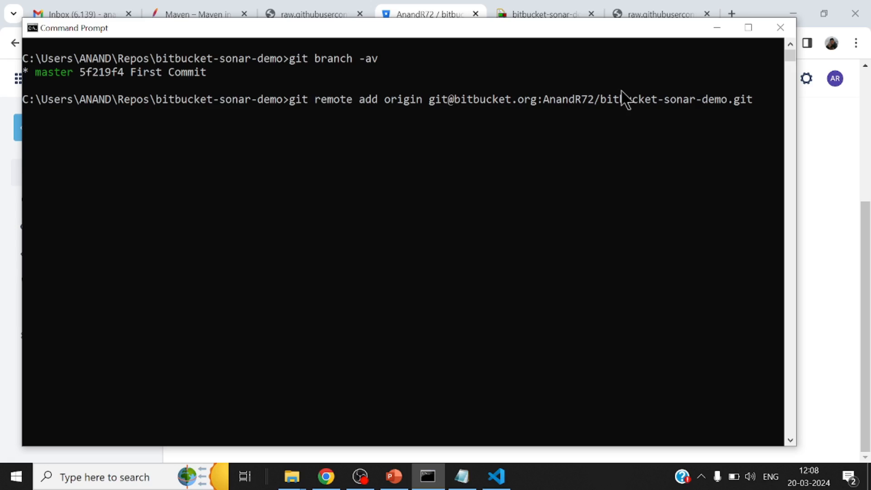
{"action": "key", "text": "Return"}
Run git push -u origin master, then minimize the Command Prompt and reload the Bitbucket repository page
{"action": "type", "text": "git pu"}
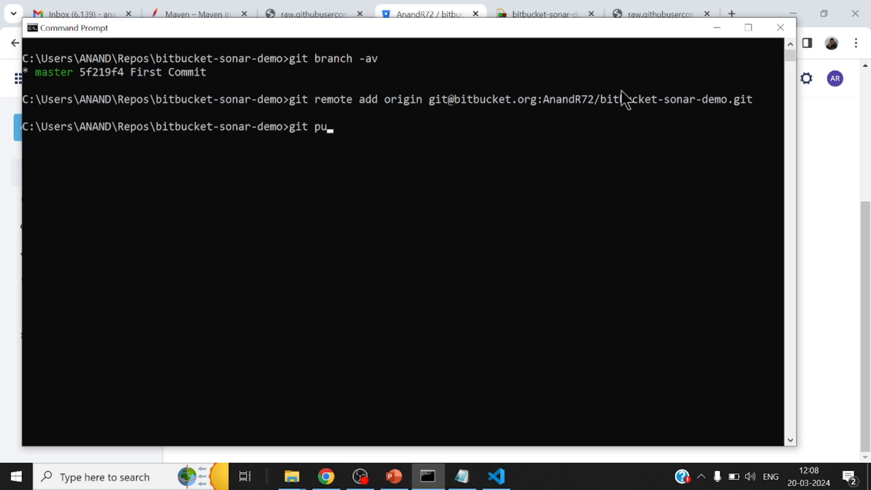
{"action": "type", "text": "sh -u origin master"}
{"action": "key", "text": "Return"}
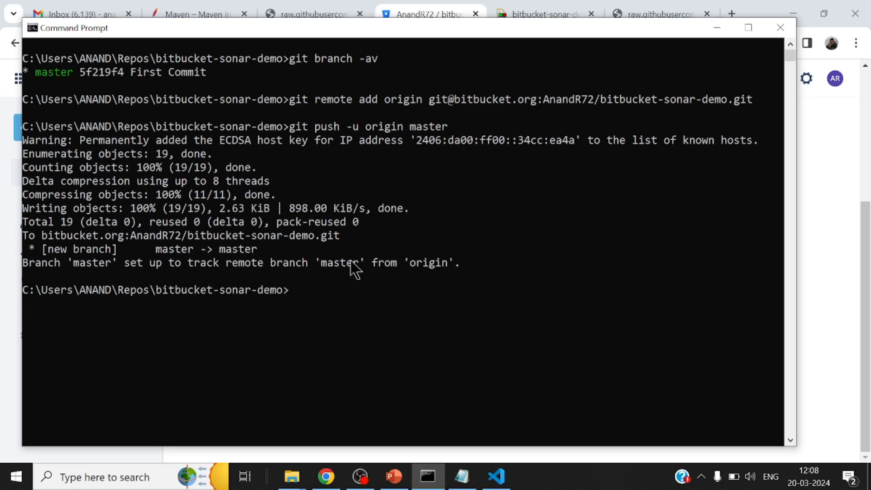
{"action": "left_click", "coordinate": [717, 29]}
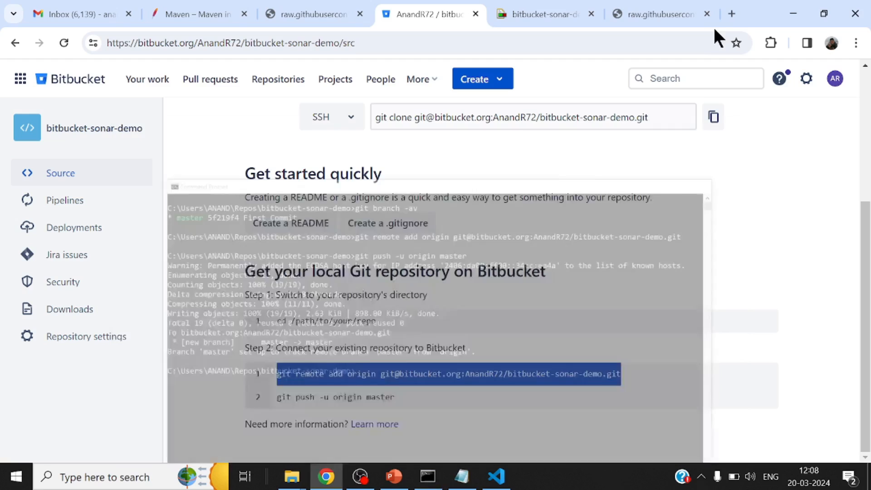
{"action": "left_click", "coordinate": [68, 40]}
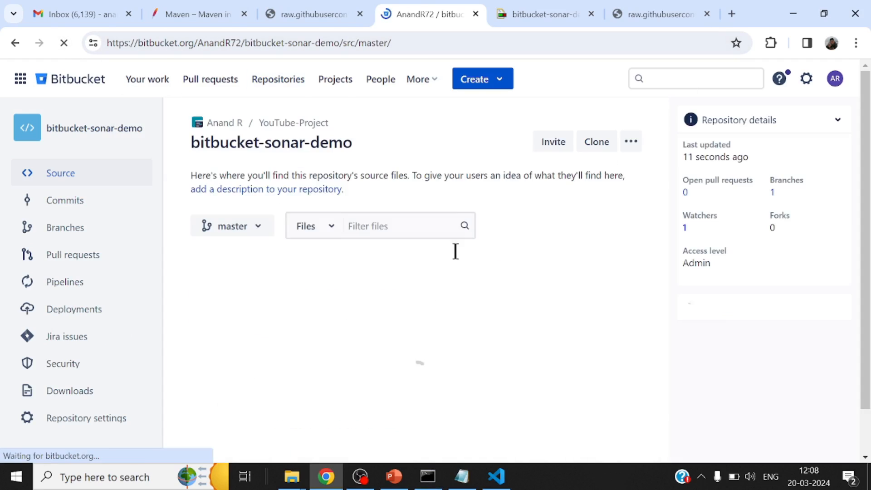
Switch to File Explorer and open the folder C:\sonarqube-10.4.1.88267\bin\windows-x86-64
{"action": "scroll", "coordinate": [535, 191], "scroll_direction": "down", "scroll_amount": 1}
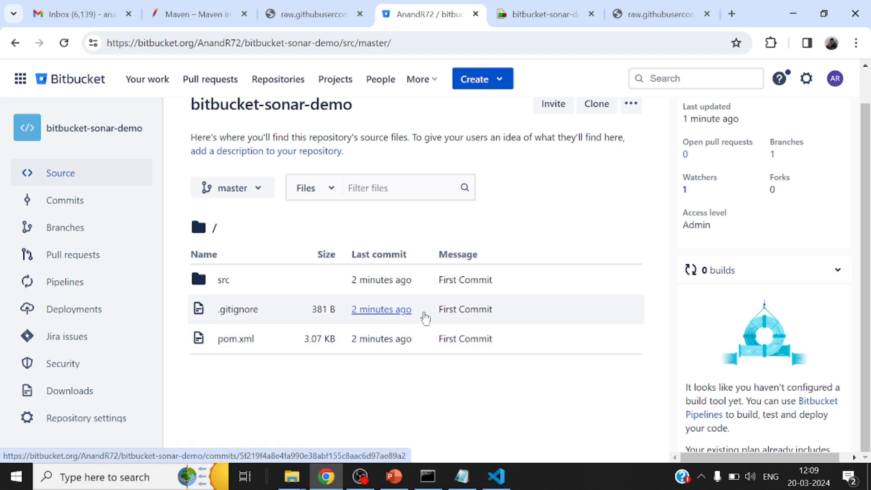
{"action": "mouse_move", "coordinate": [294, 486]}
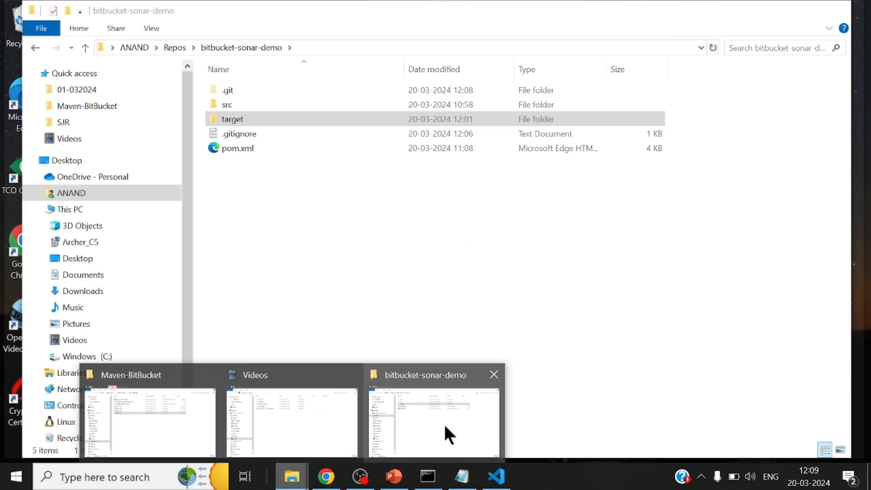
{"action": "left_click", "coordinate": [444, 423]}
{"action": "left_click", "coordinate": [134, 47]}
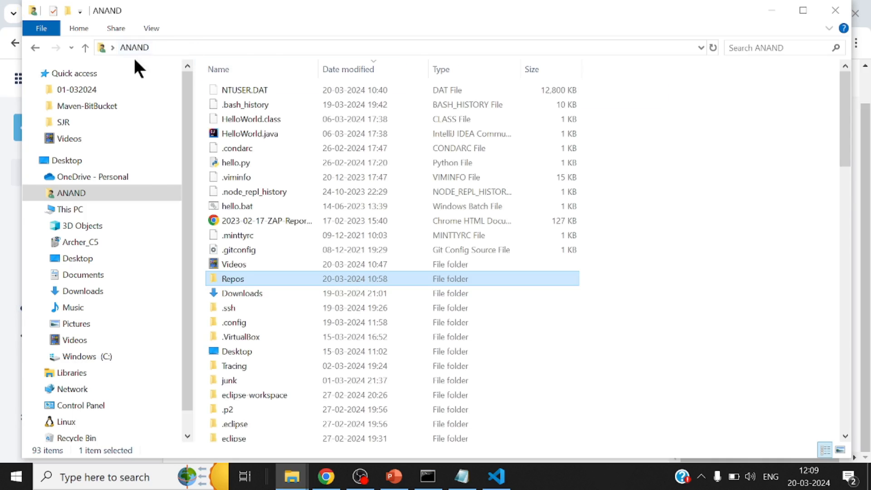
{"action": "left_click", "coordinate": [98, 357]}
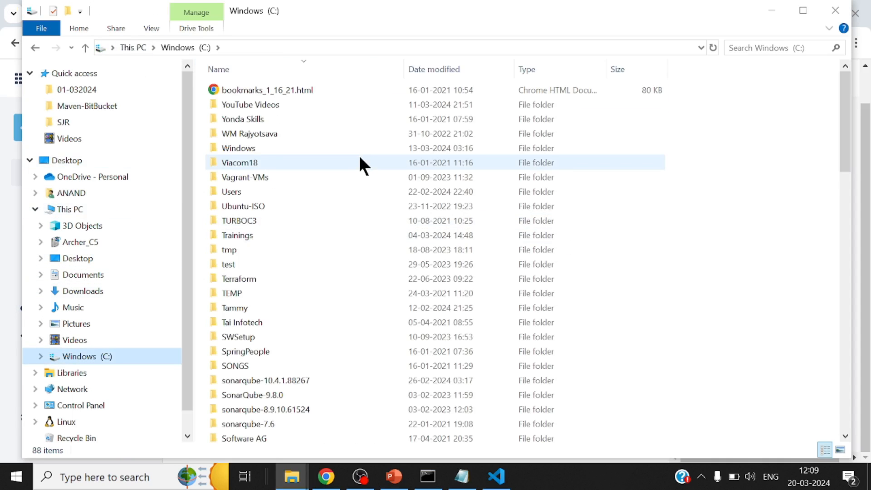
{"action": "scroll", "coordinate": [360, 158], "scroll_direction": "down", "scroll_amount": 4}
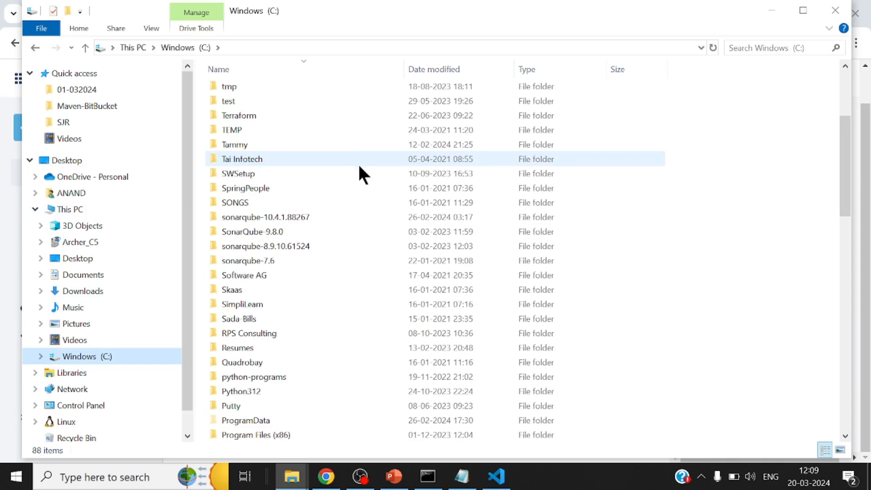
{"action": "double_click", "coordinate": [287, 217]}
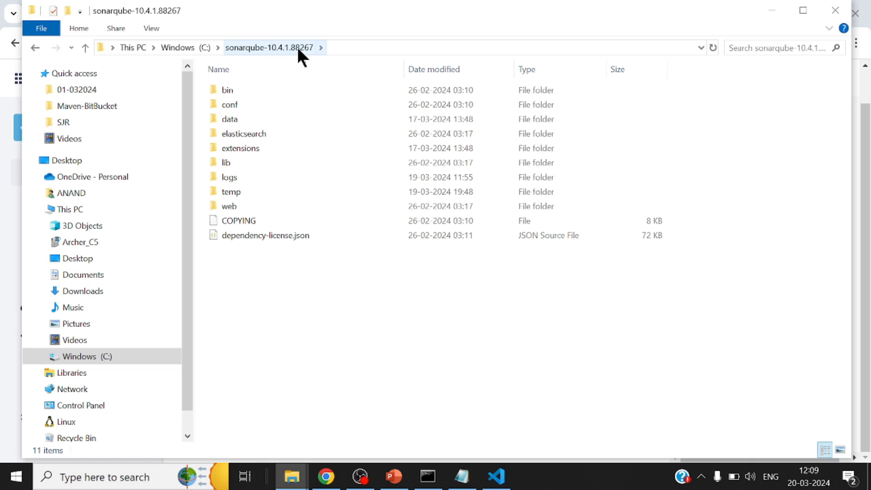
{"action": "double_click", "coordinate": [252, 88]}
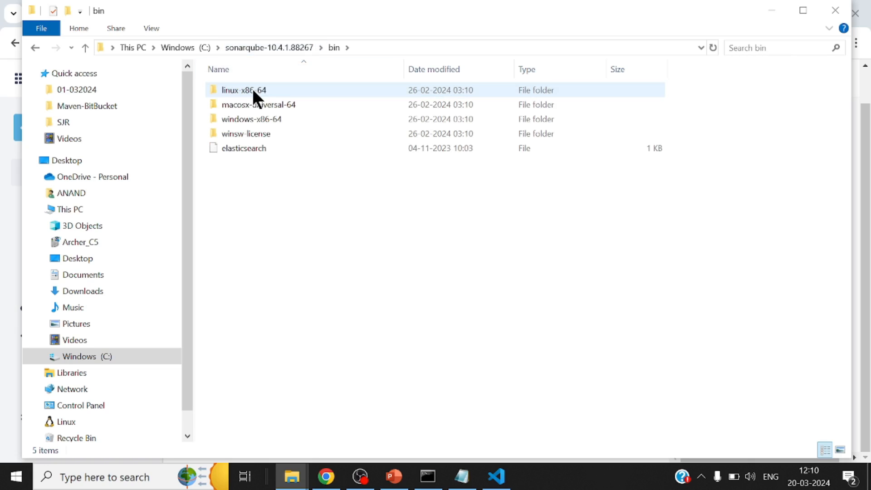
{"action": "double_click", "coordinate": [252, 119]}
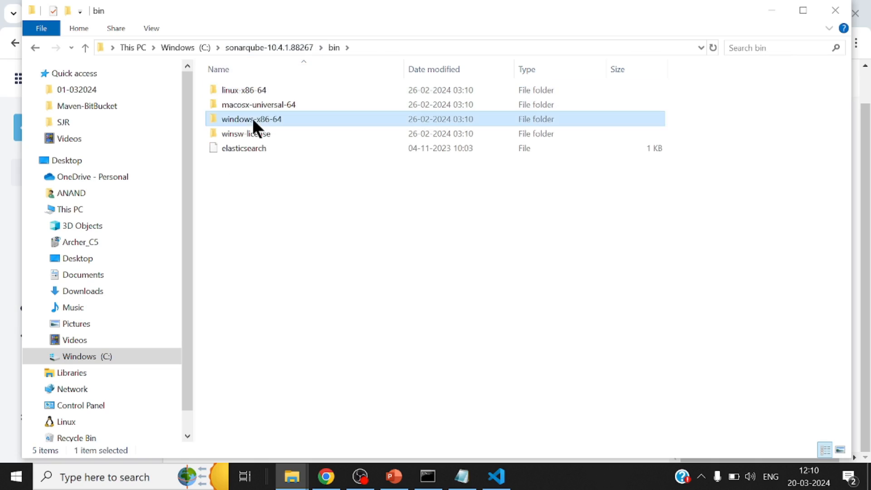
Open a Command Prompt in the windows-x86-64 folder and run StartSonar.bat to start the SonarQube server
{"action": "left_click", "coordinate": [496, 48]}
{"action": "type", "text": "cmd"}
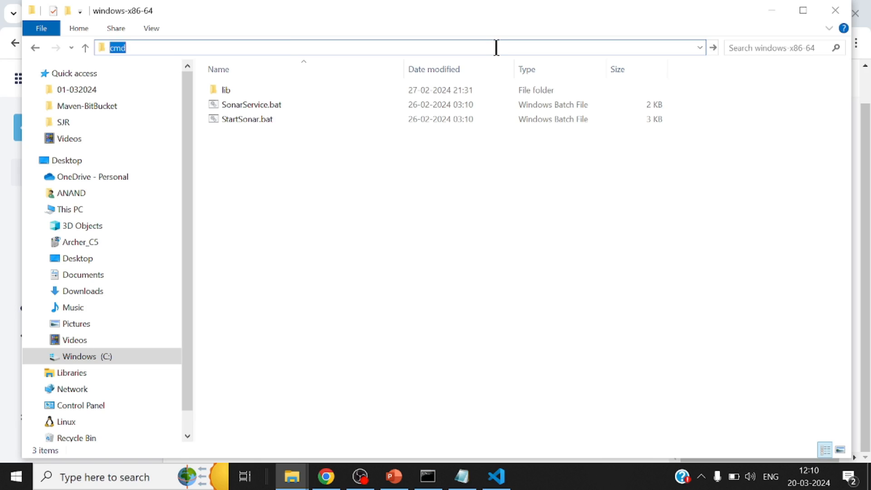
{"action": "key", "text": "Return"}
{"action": "type", "text": "StartSonar.bat"}
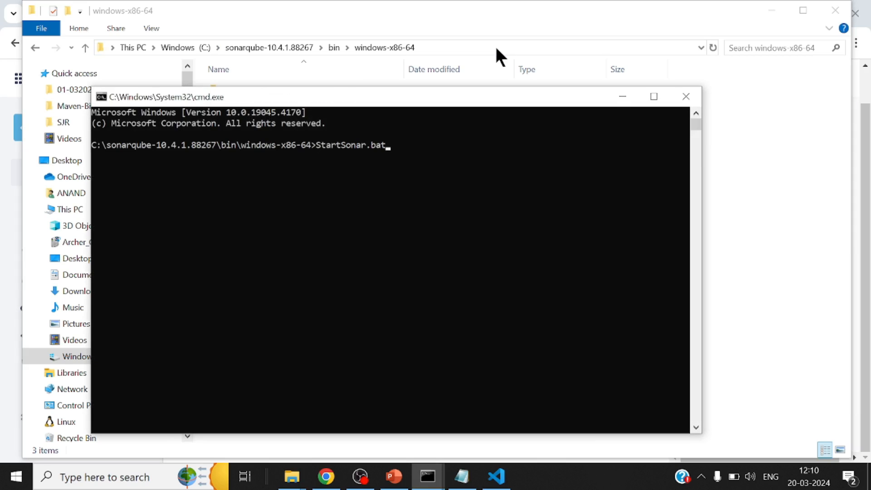
{"action": "key", "text": "Return"}
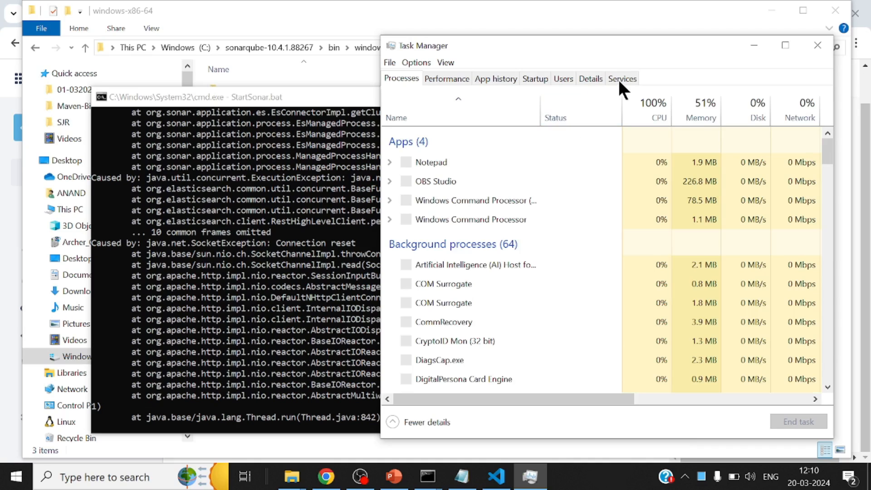
End the process tree of DPAgent.exe from Task Manager's detailed process list, and minimize Task Manager
{"action": "left_click", "coordinate": [590, 77]}
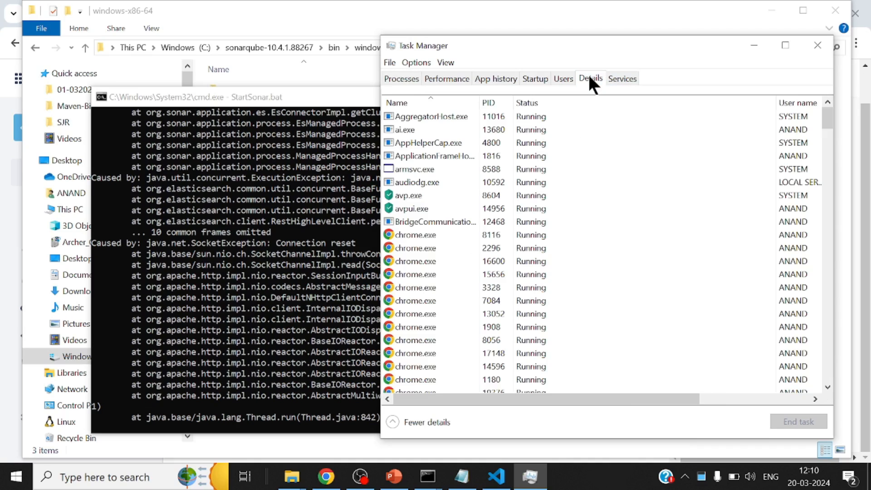
{"action": "left_click", "coordinate": [459, 143]}
{"action": "key", "text": "d"}
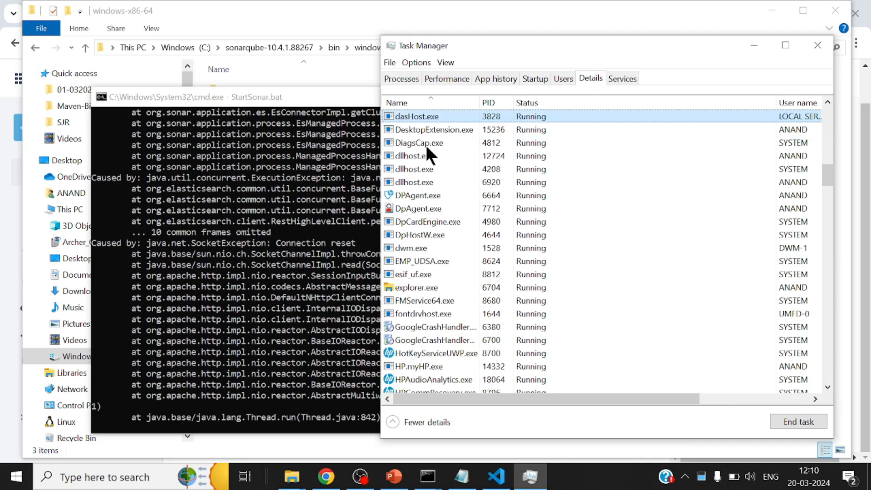
{"action": "key", "text": "Down"}
{"action": "key", "text": "Down"}
{"action": "key", "text": "Down"}
{"action": "key", "text": "Down"}
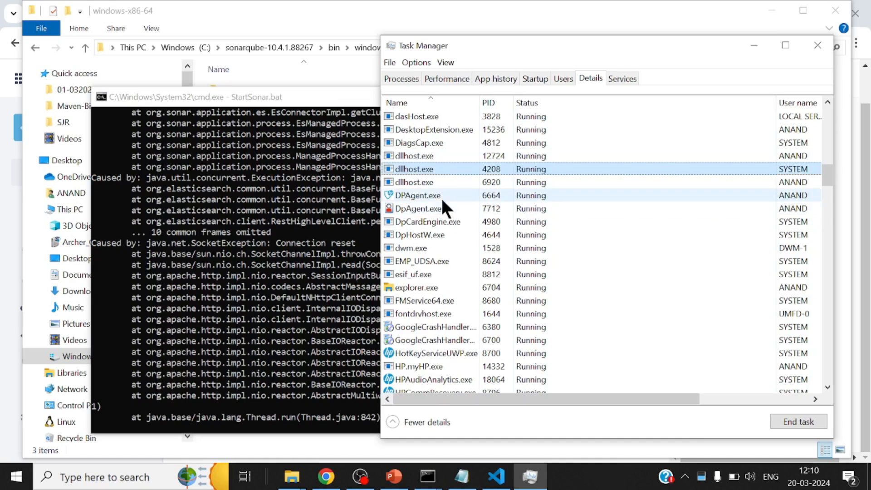
{"action": "right_click", "coordinate": [413, 194]}
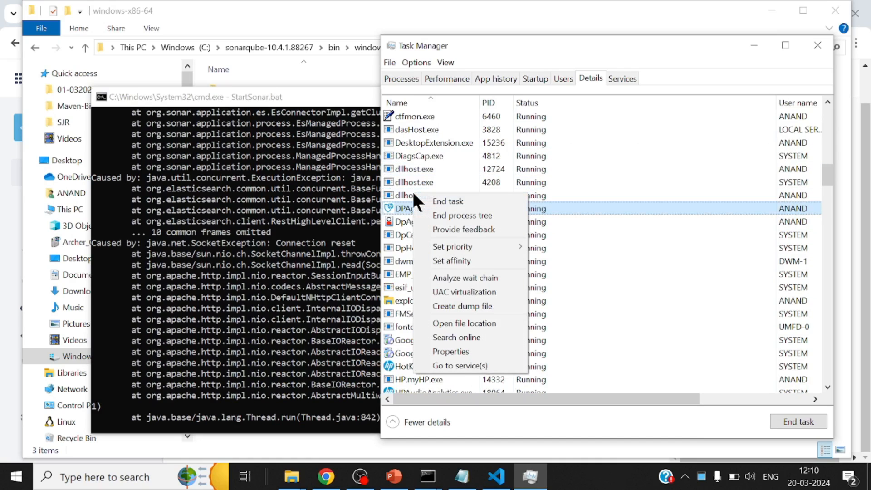
{"action": "left_click", "coordinate": [473, 213]}
{"action": "left_click", "coordinate": [459, 270]}
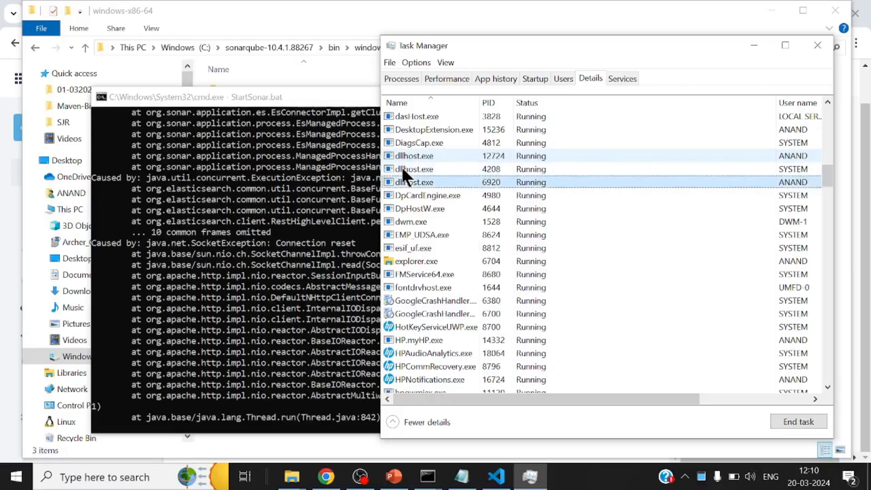
{"action": "left_click", "coordinate": [754, 45]}
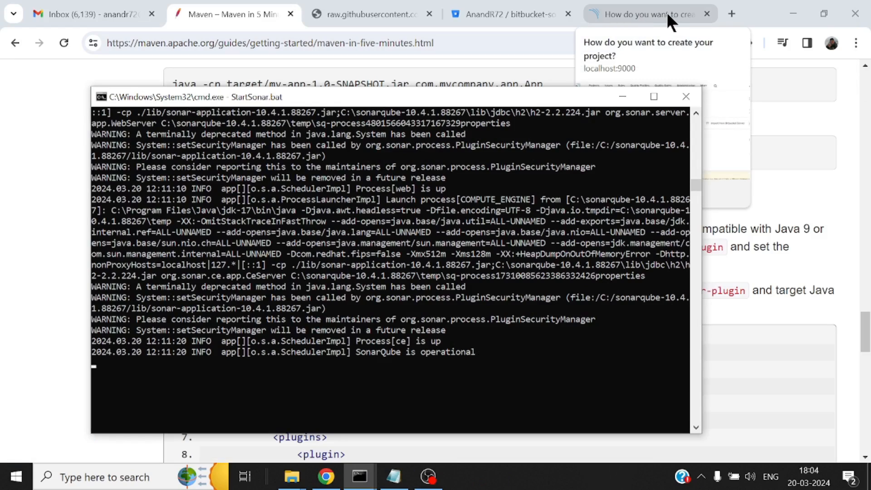
Close the old SonarQube tab in Chrome and load localhost:9000 in a new tab
{"action": "left_click", "coordinate": [706, 14]}
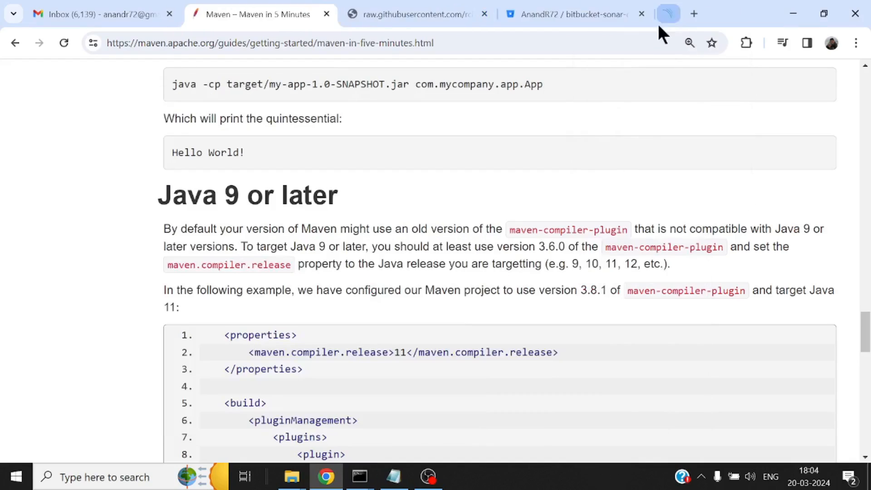
{"action": "left_click", "coordinate": [690, 14]}
{"action": "type", "text": "localhost:9000"}
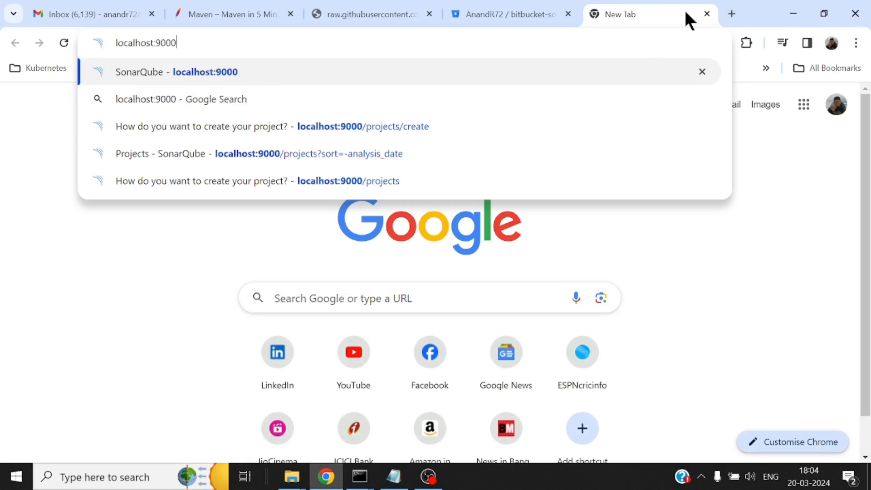
{"action": "key", "text": "Return"}
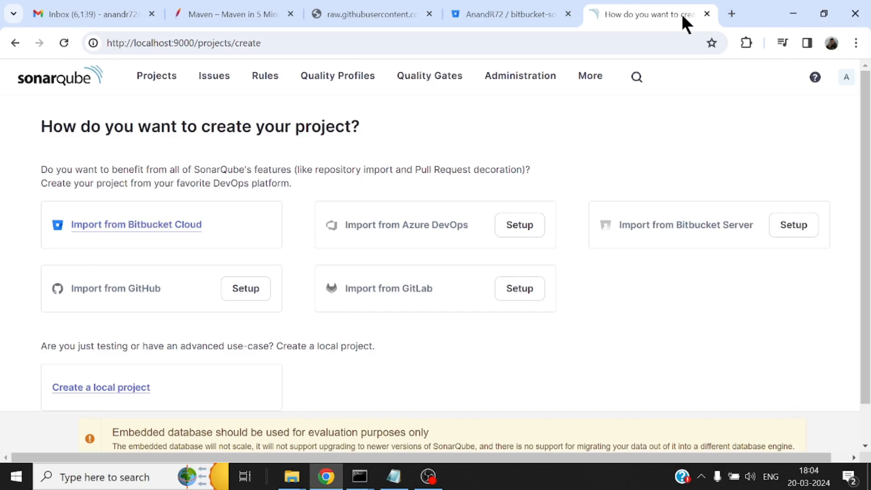
Log out of SonarQube and log back in with the saved admin credentials
{"action": "left_click", "coordinate": [846, 81]}
{"action": "left_click", "coordinate": [789, 177]}
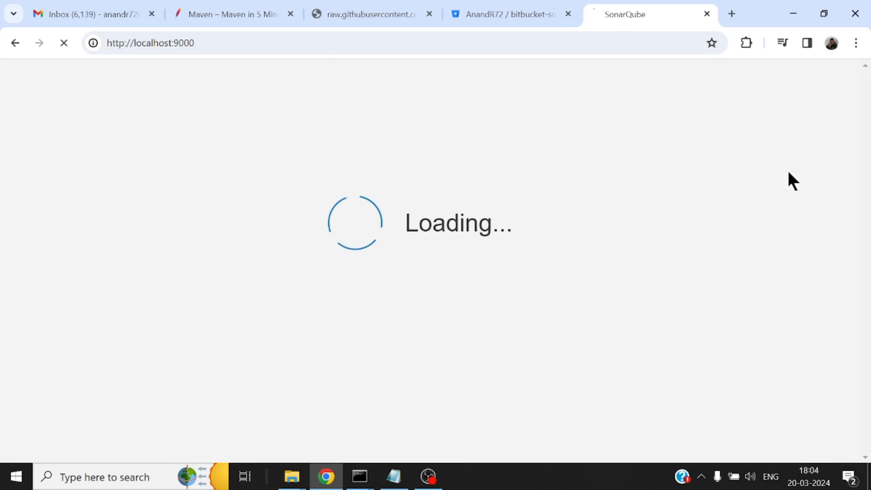
{"action": "scroll", "coordinate": [635, 283], "scroll_direction": "down", "scroll_amount": 2}
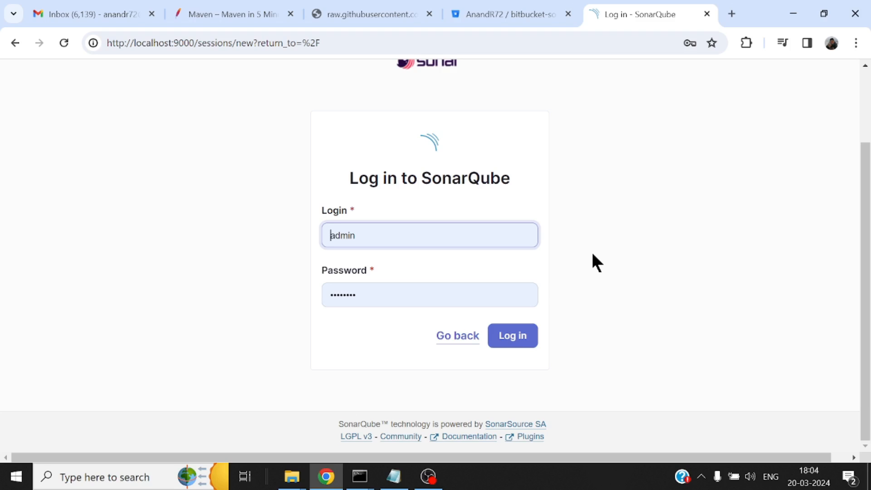
{"action": "left_click", "coordinate": [527, 348]}
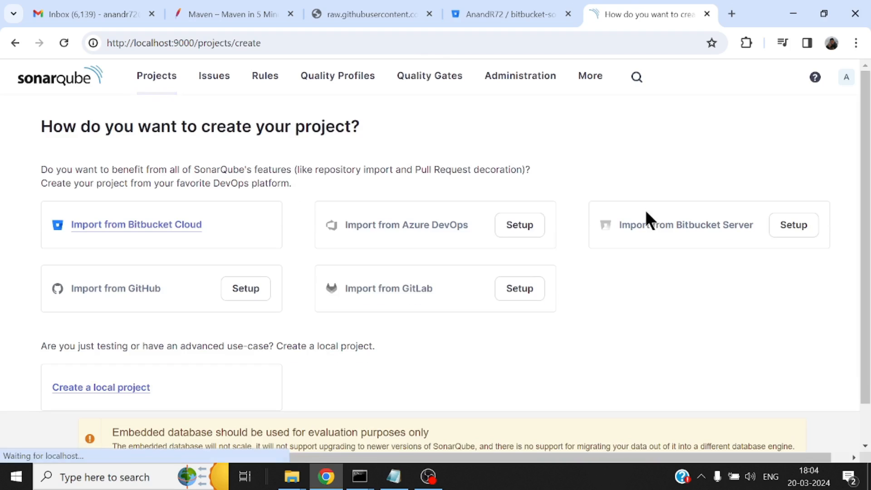
{"action": "left_click", "coordinate": [561, 234]}
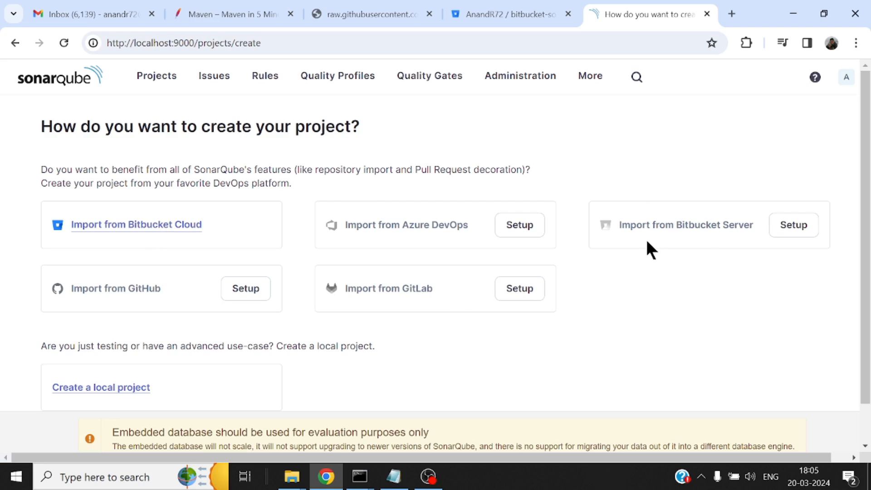
Examine the Bitbucket Cloud project import page and return to the project creation options
{"action": "scroll", "coordinate": [647, 236], "scroll_direction": "down", "scroll_amount": 2}
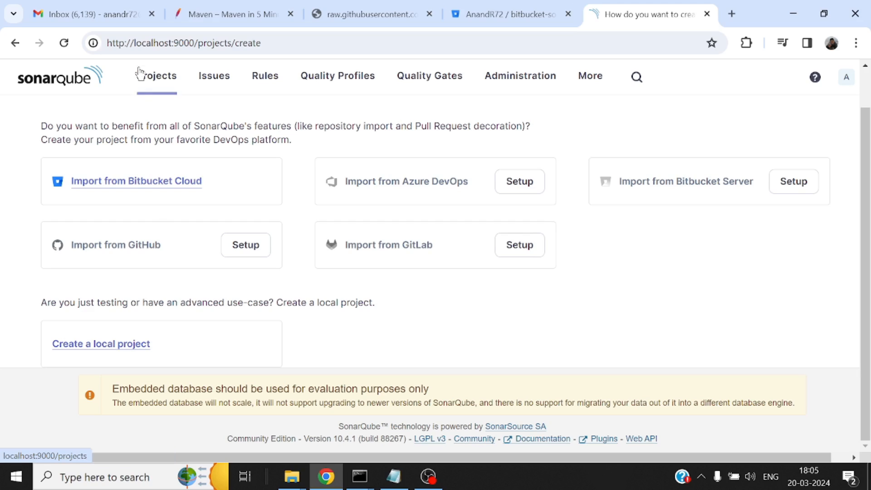
{"action": "left_click", "coordinate": [141, 181]}
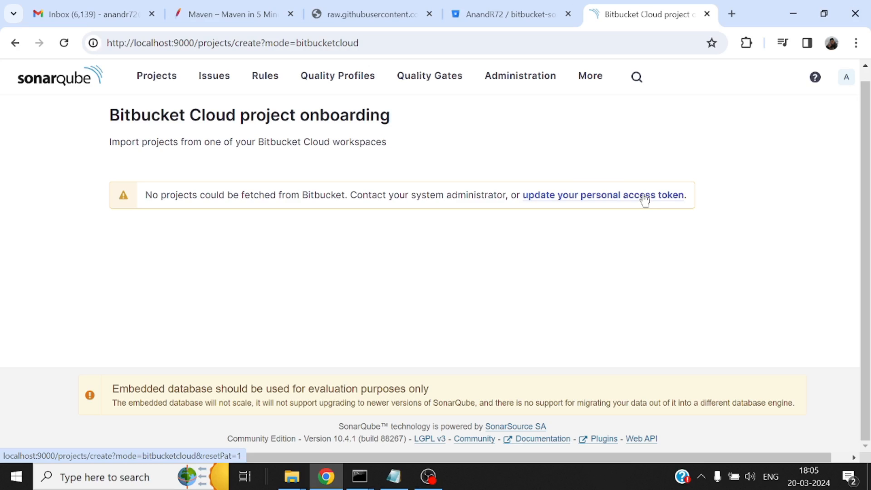
{"action": "left_click", "coordinate": [158, 77]}
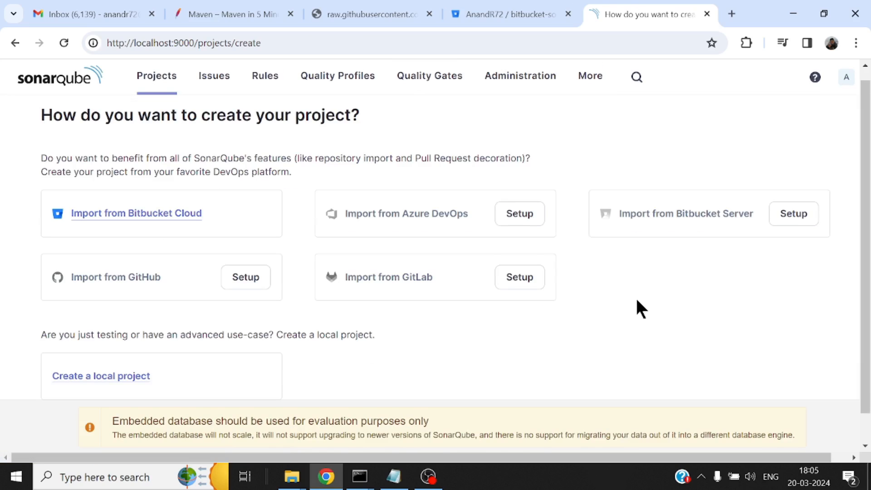
Start a local SonarQube project and copy the Bitbucket repository name bitbucket-sonar-demo into its display name
{"action": "scroll", "coordinate": [637, 300], "scroll_direction": "down", "scroll_amount": 1}
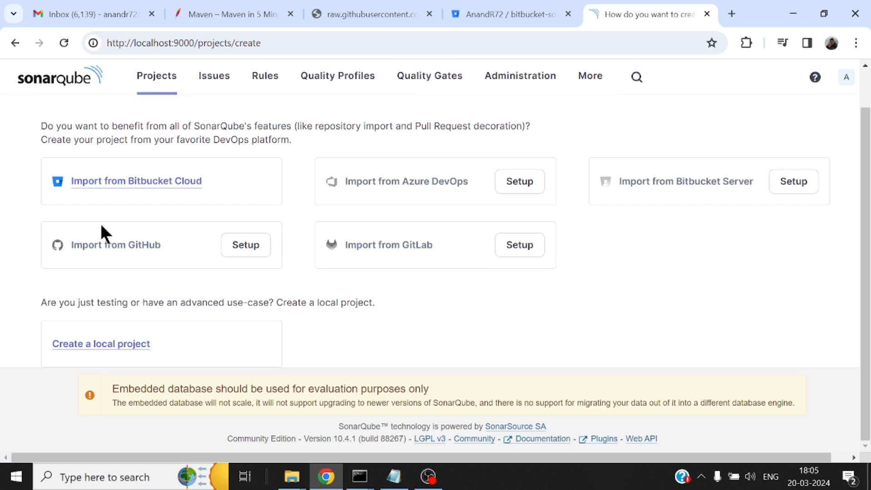
{"action": "left_click", "coordinate": [98, 346]}
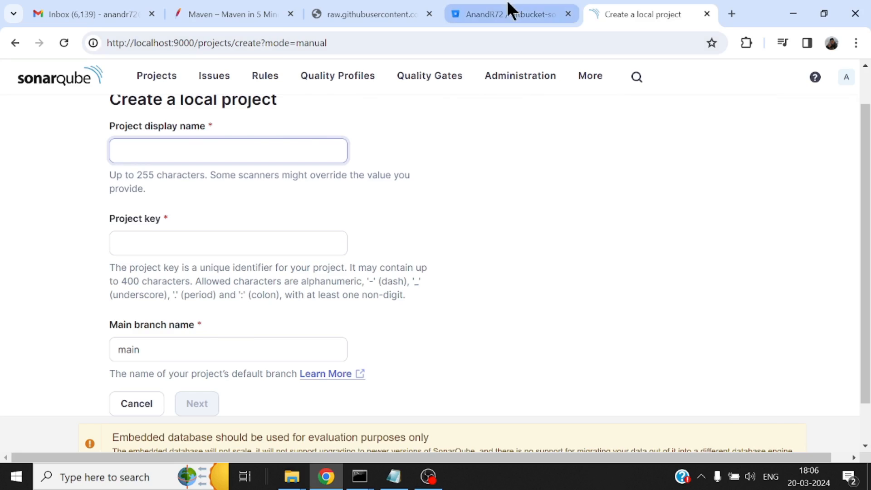
{"action": "left_click", "coordinate": [508, 13]}
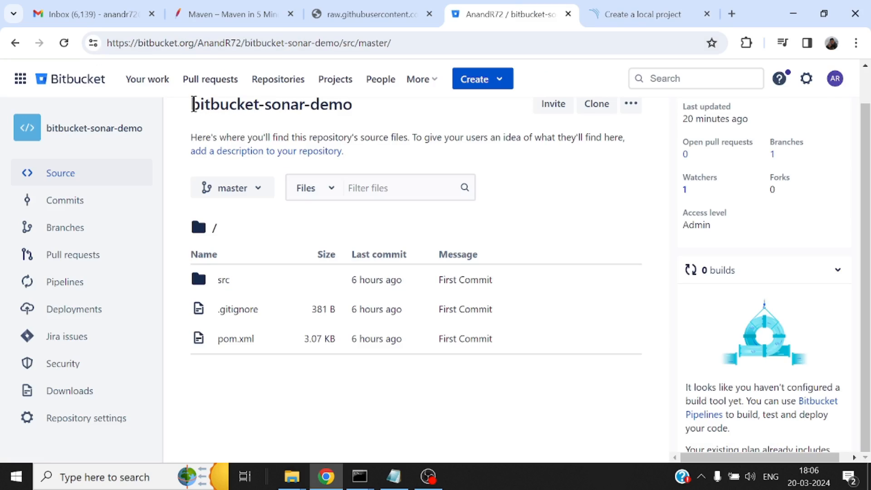
{"action": "left_click_drag", "start_coordinate": [192, 106], "coordinate": [356, 113]}
{"action": "key", "text": "ctrl+c"}
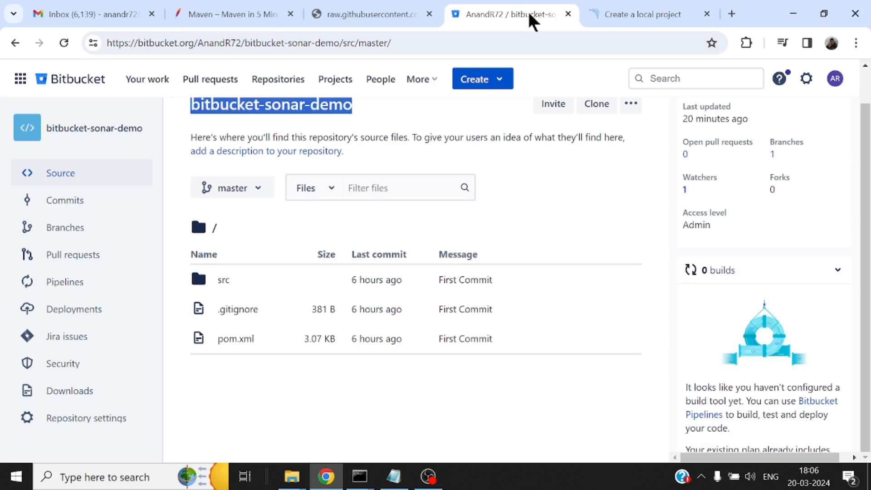
{"action": "left_click", "coordinate": [651, 14]}
{"action": "key", "text": "ctrl+v"}
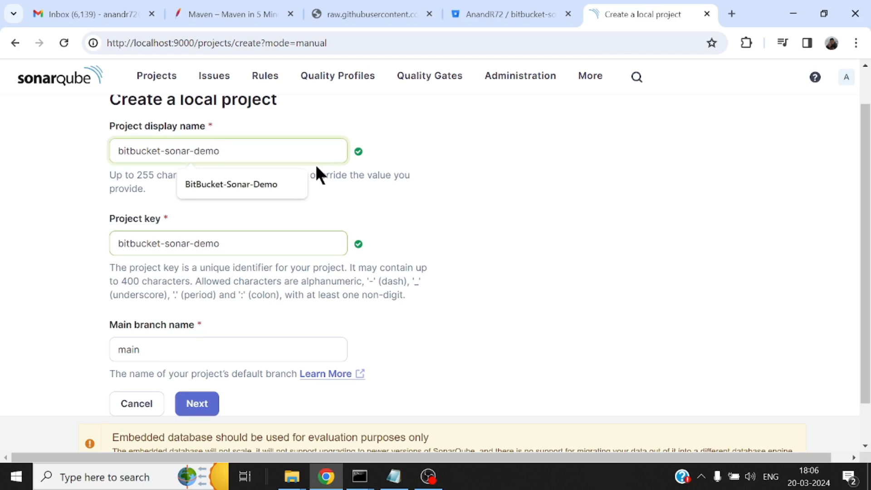
{"action": "key", "text": "Tab"}
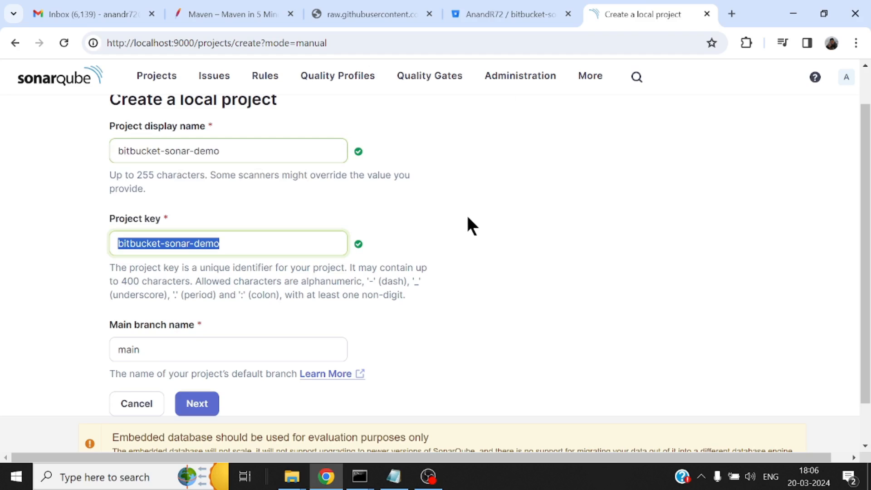
Set the local project's main branch name to master
{"action": "scroll", "coordinate": [467, 222], "scroll_direction": "down", "scroll_amount": 1}
{"action": "left_click", "coordinate": [233, 298]}
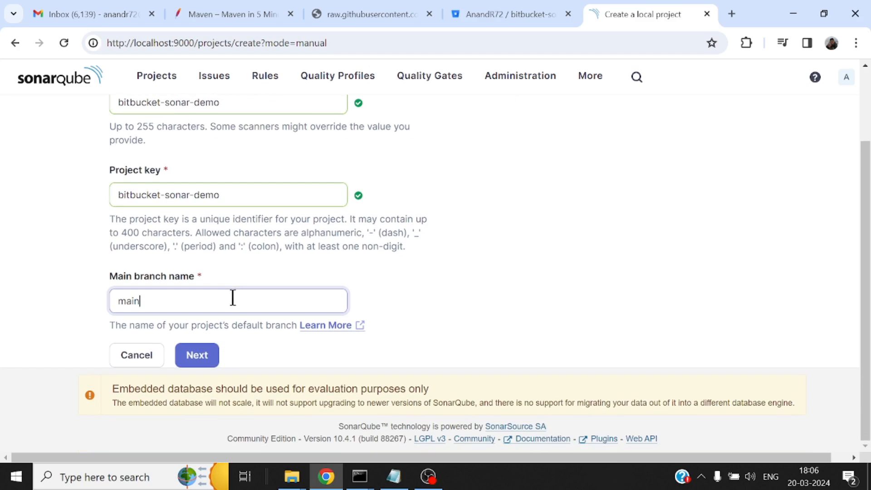
{"action": "key", "text": "BackSpace"}
{"action": "key", "text": "BackSpace"}
{"action": "type", "text": "ster"}
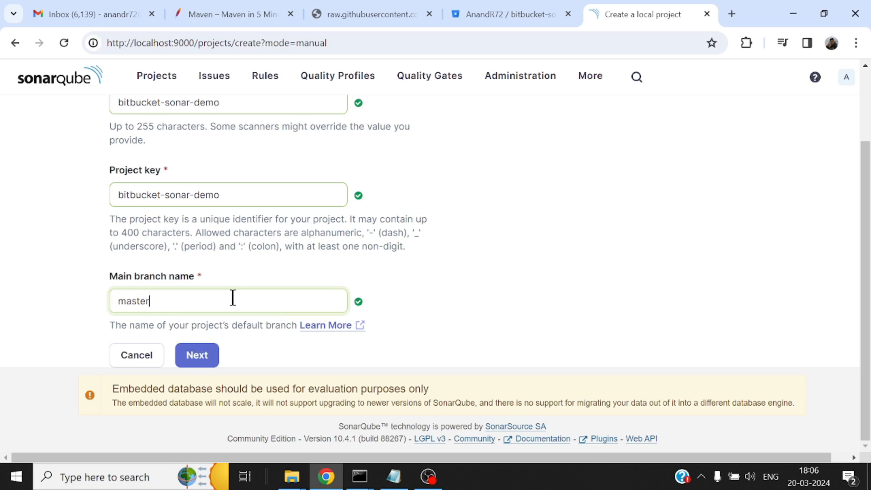
Create the bitbucket-sonar-demo project using the global setting as its new code baseline
{"action": "left_click", "coordinate": [195, 355]}
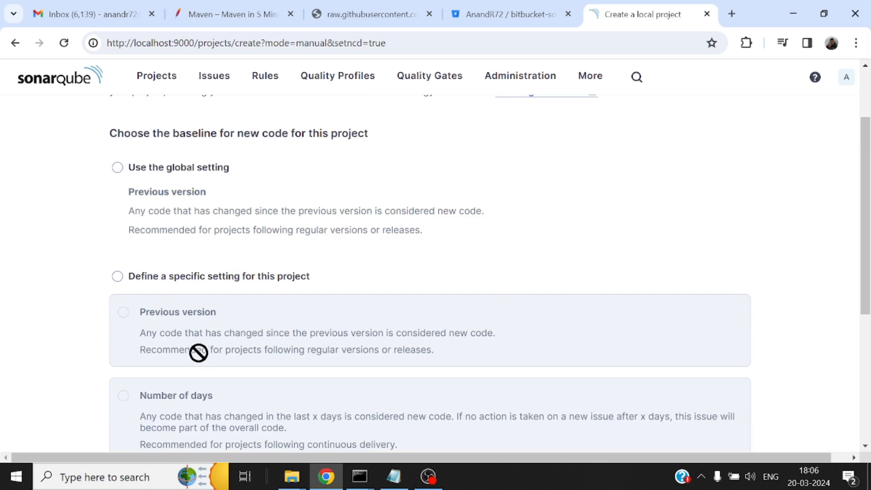
{"action": "left_click", "coordinate": [117, 167]}
{"action": "scroll", "coordinate": [644, 229], "scroll_direction": "down", "scroll_amount": 5}
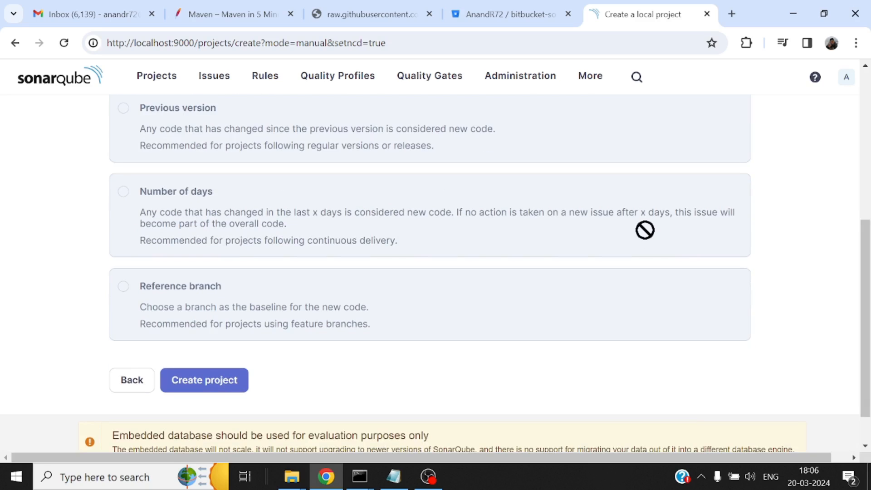
{"action": "left_click", "coordinate": [223, 380]}
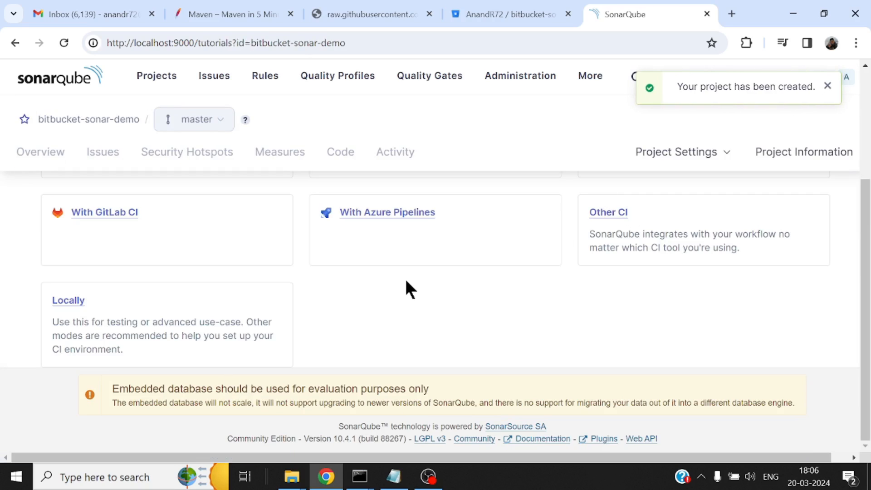
Choose Bitbucket Pipelines as the project's analysis method and Maven as the build type
{"action": "scroll", "coordinate": [406, 281], "scroll_direction": "up", "scroll_amount": 5}
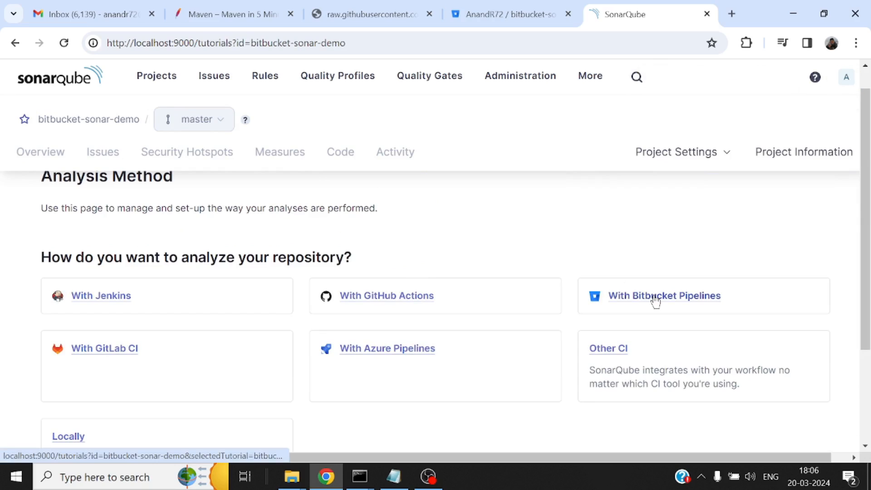
{"action": "left_click", "coordinate": [656, 297]}
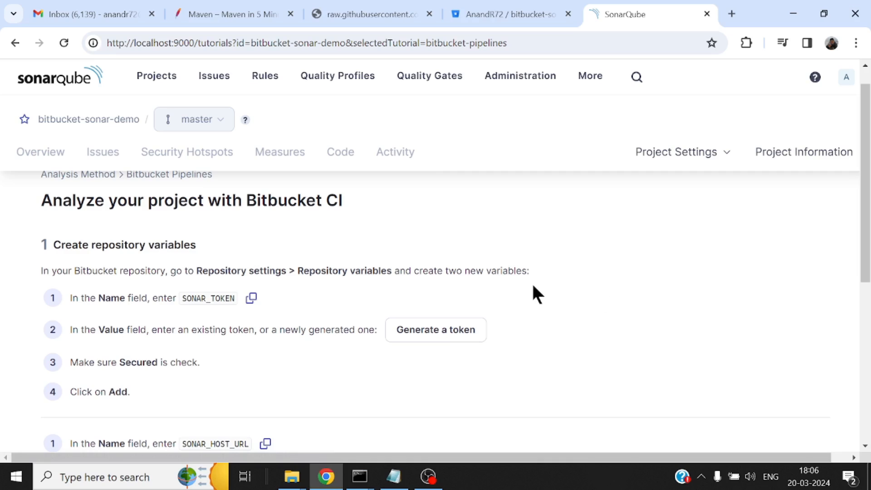
{"action": "scroll", "coordinate": [531, 292], "scroll_direction": "down", "scroll_amount": 4}
{"action": "scroll", "coordinate": [510, 293], "scroll_direction": "down", "scroll_amount": 3}
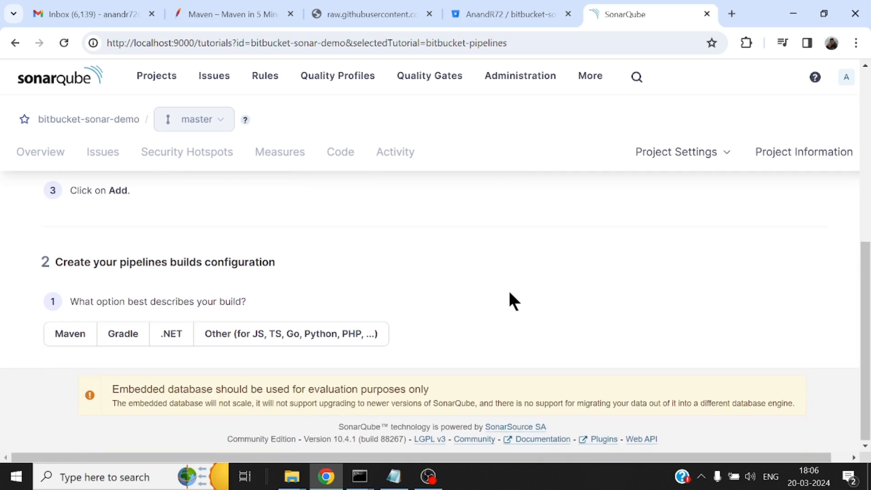
{"action": "scroll", "coordinate": [509, 293], "scroll_direction": "up", "scroll_amount": 5}
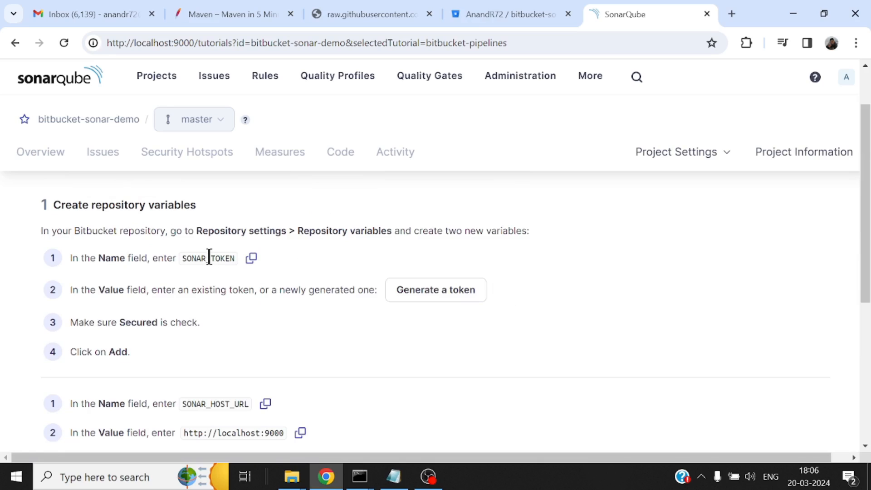
{"action": "scroll", "coordinate": [642, 334], "scroll_direction": "down", "scroll_amount": 3}
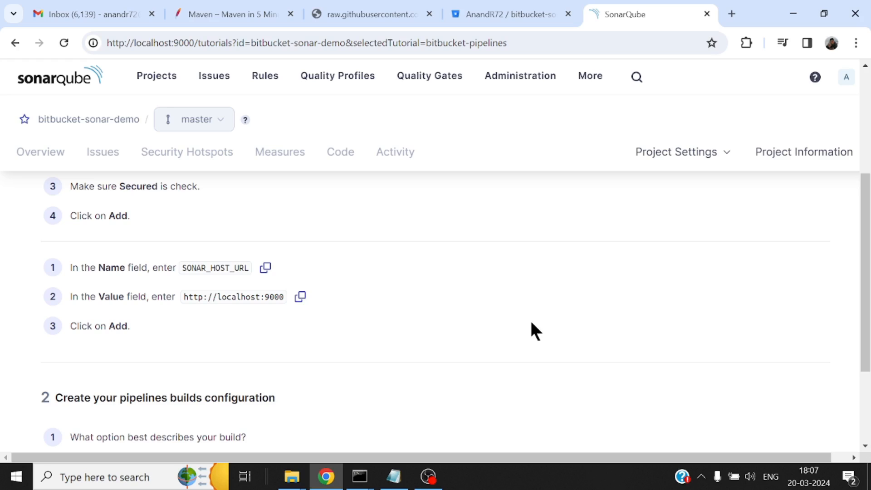
{"action": "scroll", "coordinate": [475, 309], "scroll_direction": "down", "scroll_amount": 3}
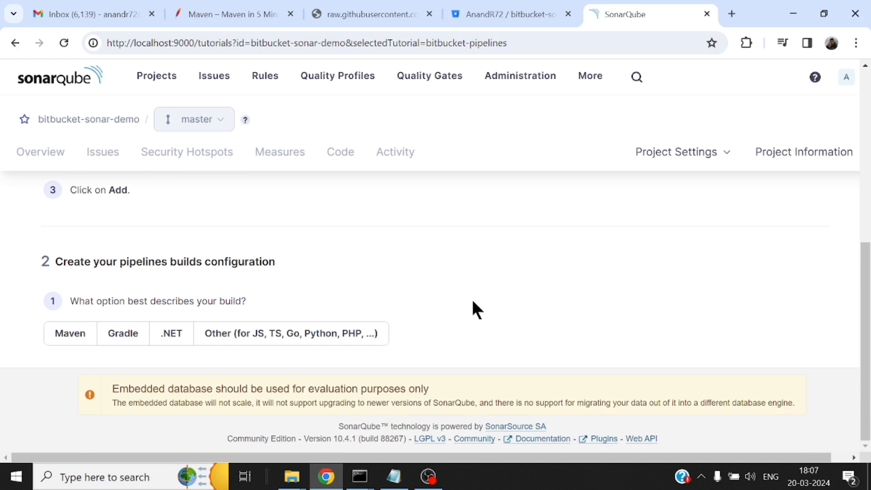
{"action": "left_click", "coordinate": [48, 340]}
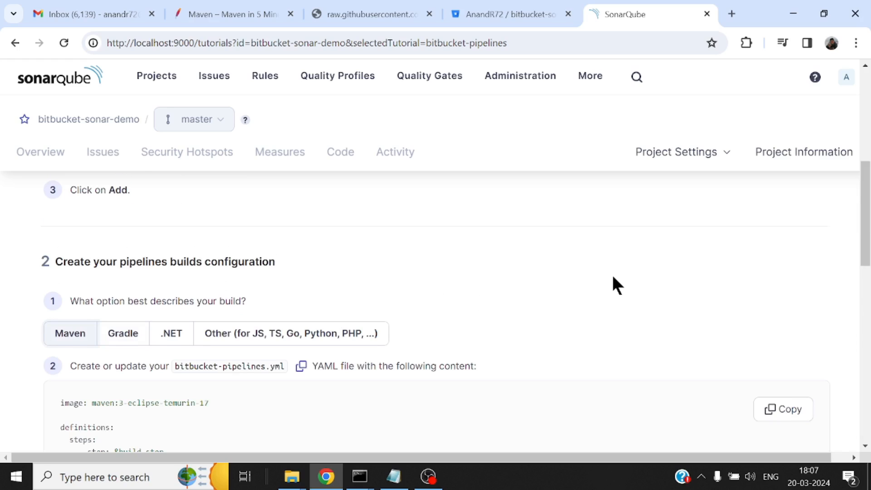
Generate a project token named Analyze "bitbucket-sonar-demo" that expires in 30 days for the SONAR_TOKEN repository variable
{"action": "scroll", "coordinate": [612, 273], "scroll_direction": "down", "scroll_amount": 3}
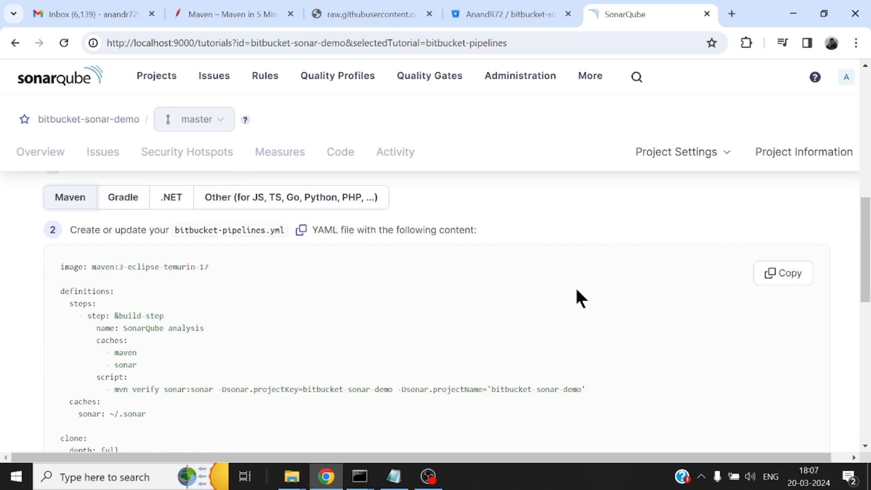
{"action": "scroll", "coordinate": [577, 290], "scroll_direction": "up", "scroll_amount": 2}
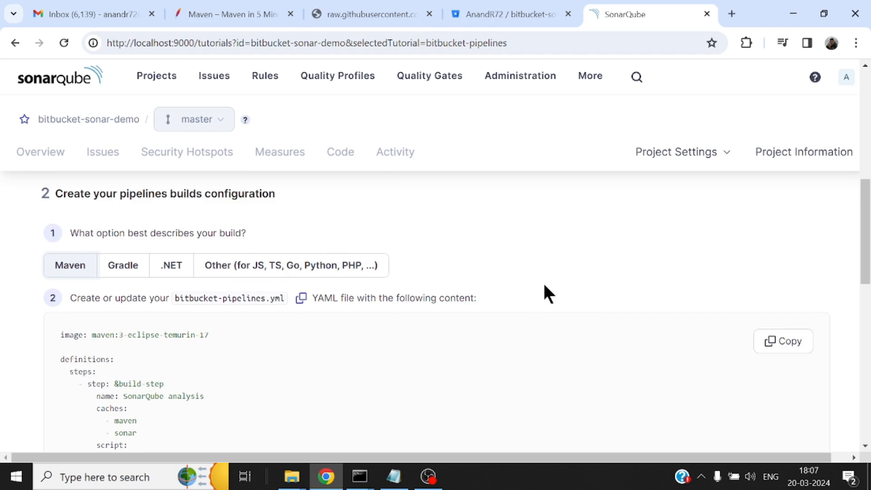
{"action": "scroll", "coordinate": [545, 286], "scroll_direction": "down", "scroll_amount": 3}
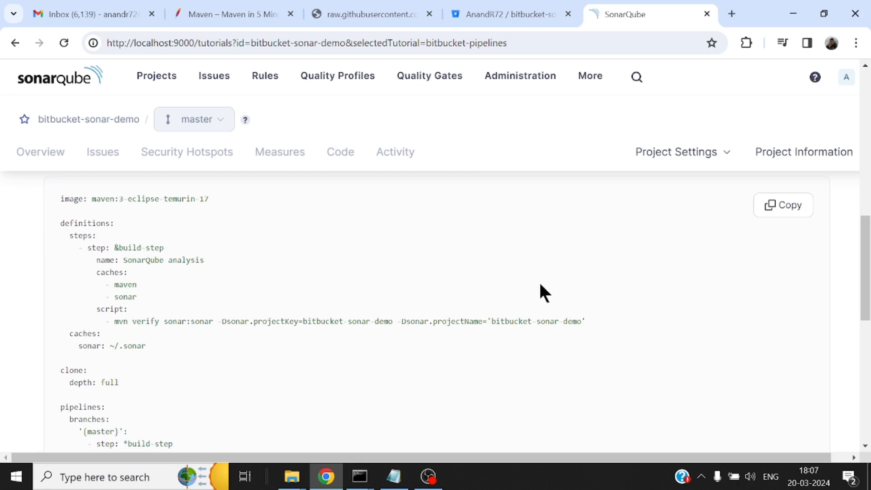
{"action": "scroll", "coordinate": [547, 282], "scroll_direction": "up", "scroll_amount": 3}
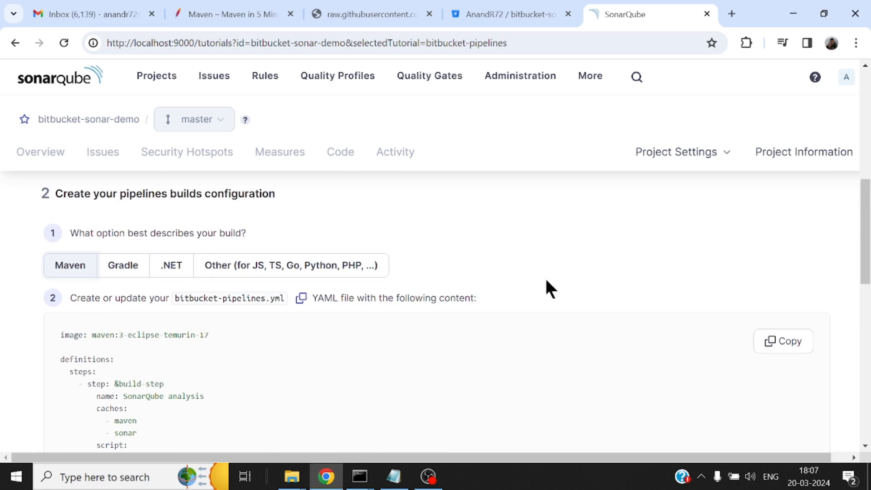
{"action": "scroll", "coordinate": [548, 284], "scroll_direction": "up", "scroll_amount": 10}
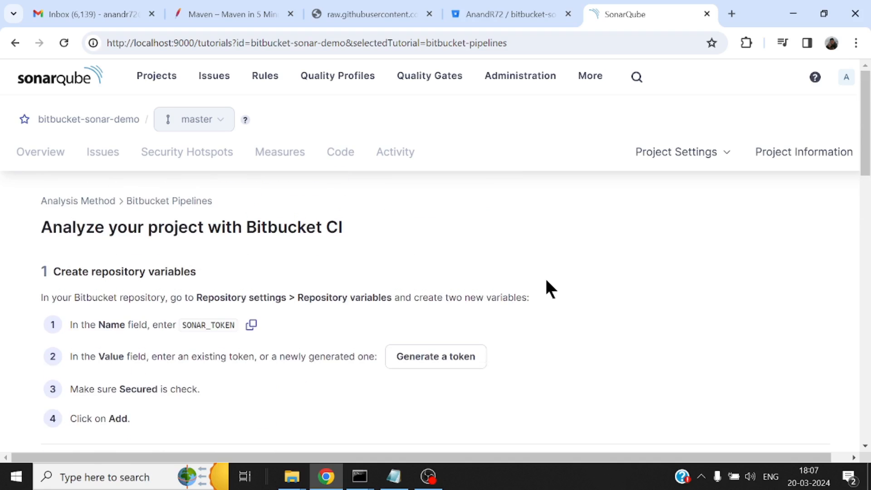
{"action": "scroll", "coordinate": [546, 281], "scroll_direction": "down", "scroll_amount": 2}
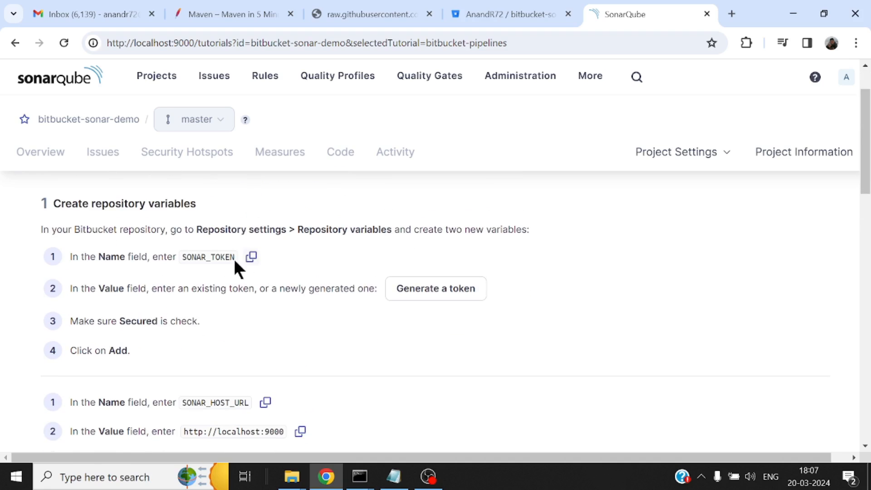
{"action": "left_click", "coordinate": [451, 293]}
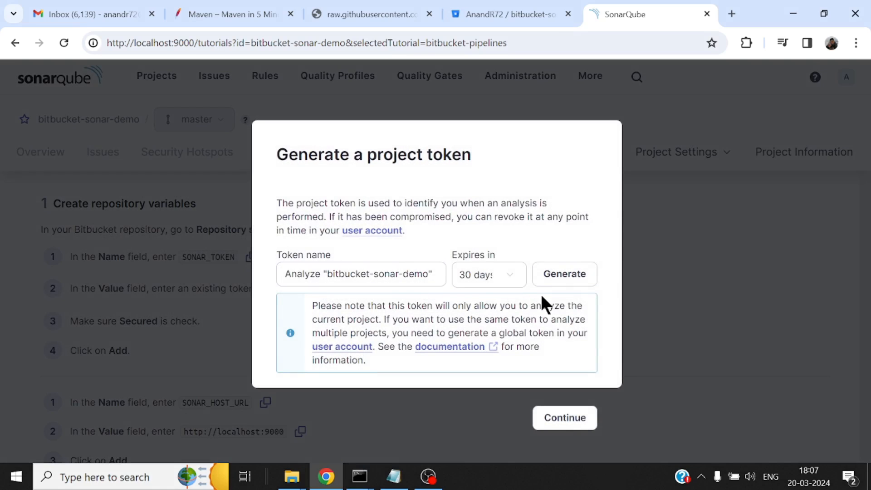
{"action": "left_click", "coordinate": [574, 279]}
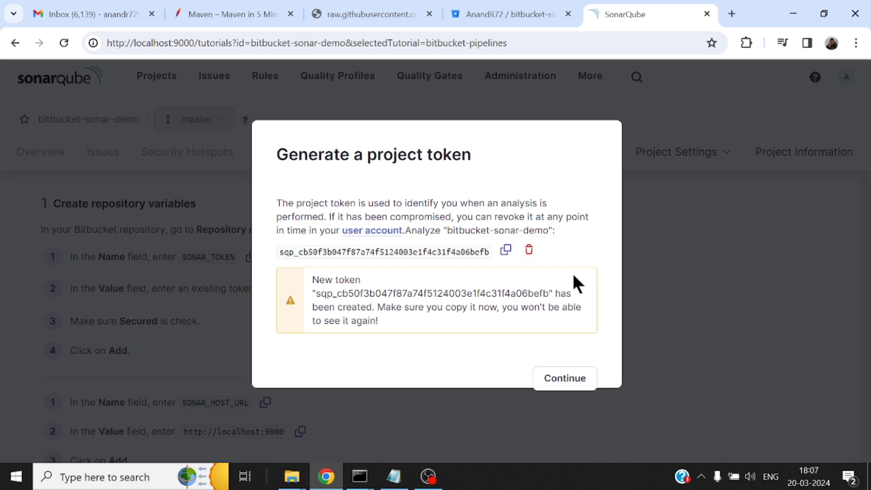
Paste the generated project token into a new Notepad document, minimize it and close SonarQube's token dialog
{"action": "left_click", "coordinate": [507, 251]}
{"action": "left_click", "coordinate": [93, 482]}
{"action": "type", "text": "notepad"}
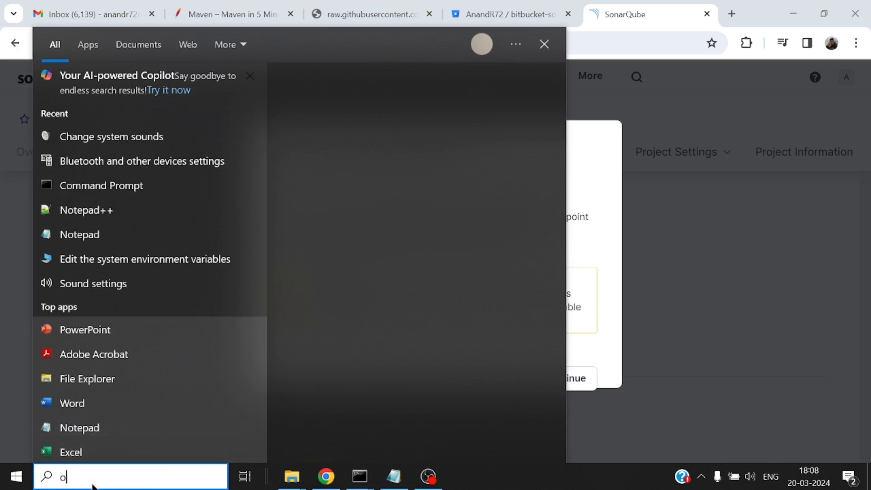
{"action": "key", "text": "Return"}
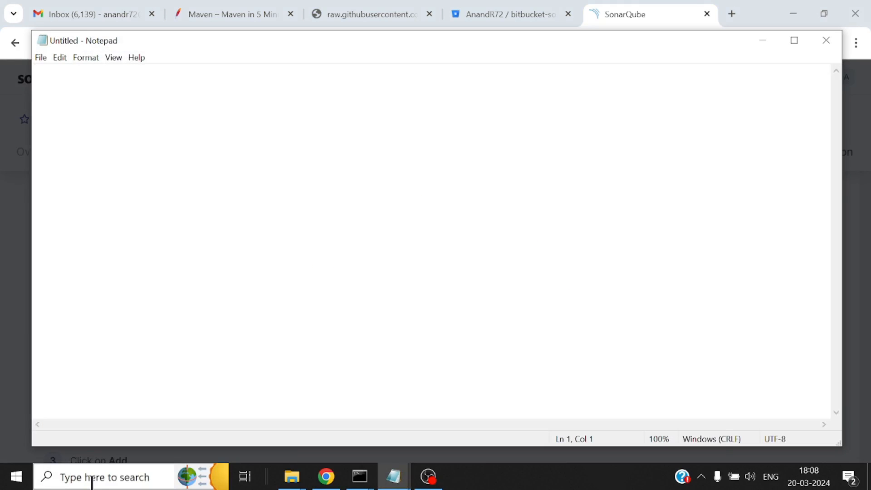
{"action": "key", "text": "ctrl+v"}
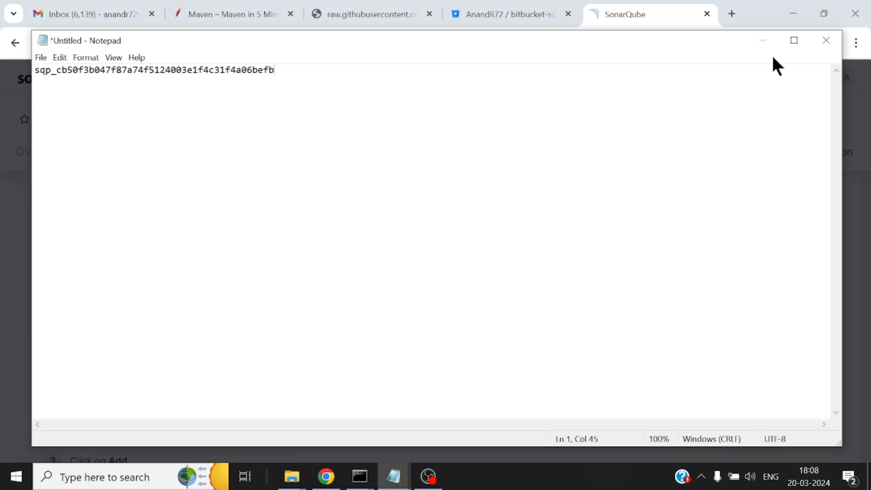
{"action": "left_click", "coordinate": [763, 39]}
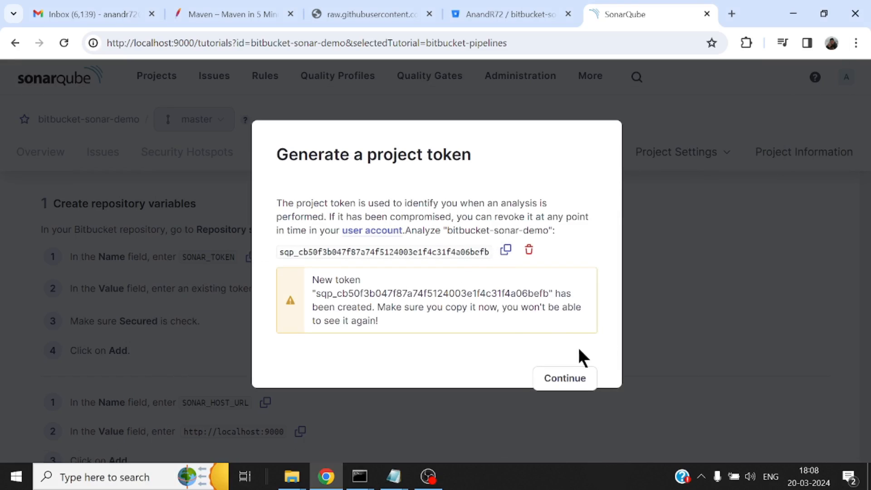
{"action": "left_click", "coordinate": [577, 381]}
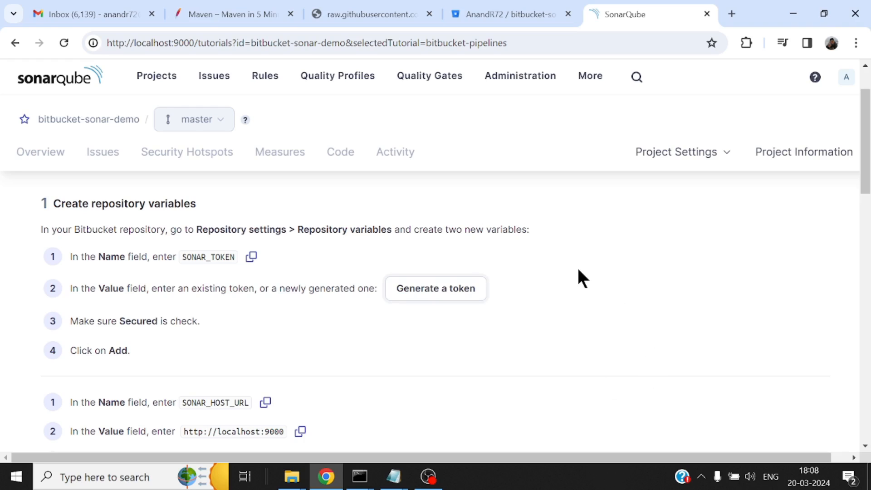
Examine the SONAR_HOST_URL instructions and the bitbucket-pipelines.yml content, including its image, mvn verify sonar:sonar command, projectKey and projectName
{"action": "scroll", "coordinate": [563, 270], "scroll_direction": "down", "scroll_amount": 3}
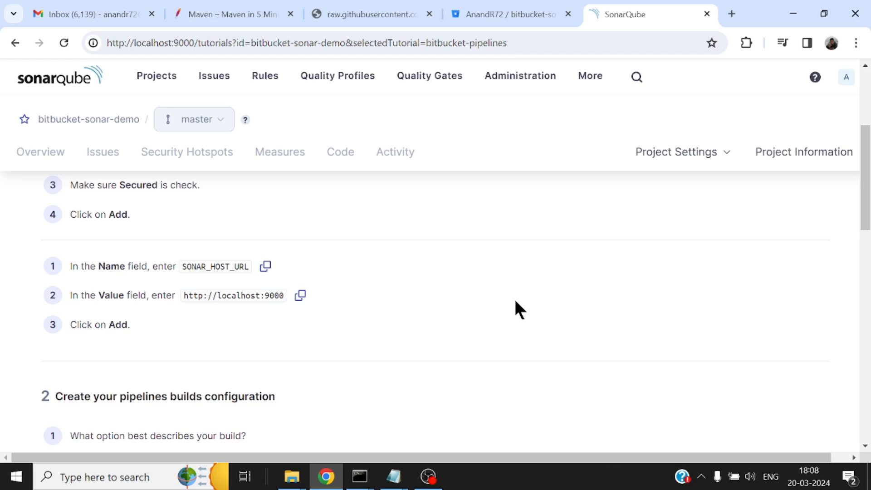
{"action": "scroll", "coordinate": [516, 304], "scroll_direction": "down", "scroll_amount": 3}
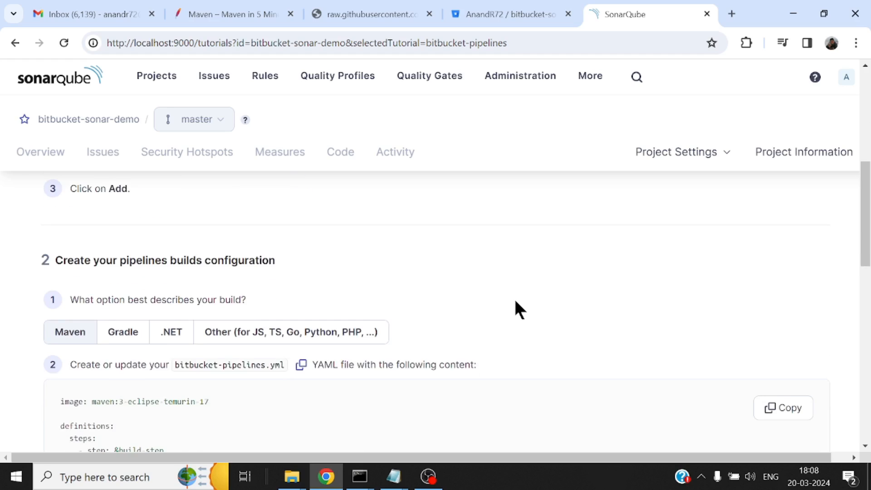
{"action": "scroll", "coordinate": [516, 304], "scroll_direction": "up", "scroll_amount": 3}
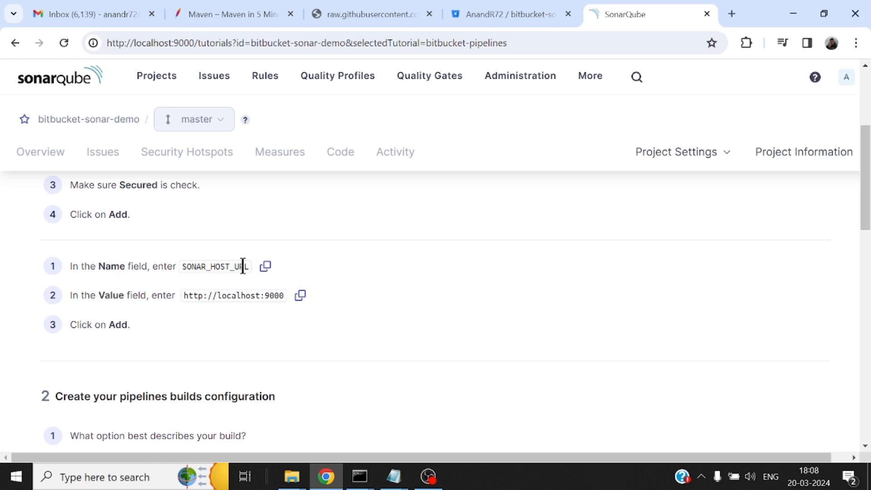
{"action": "scroll", "coordinate": [413, 272], "scroll_direction": "down", "scroll_amount": 7}
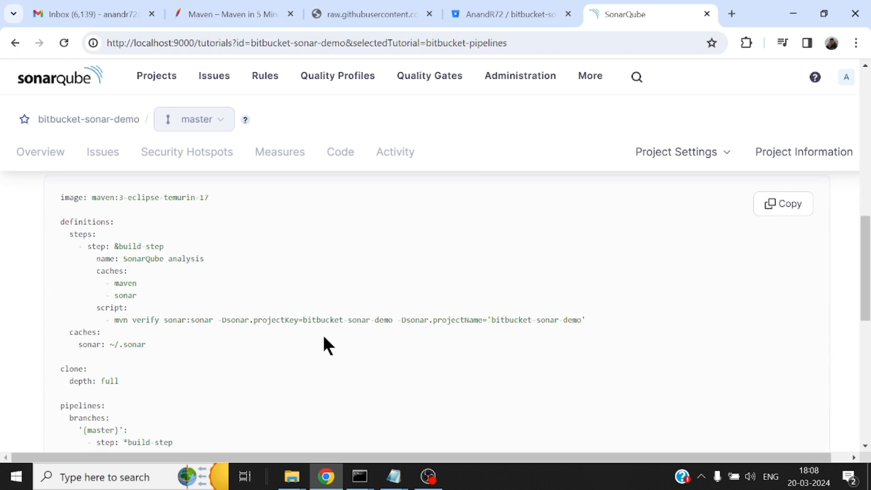
{"action": "scroll", "coordinate": [324, 338], "scroll_direction": "up", "scroll_amount": 2}
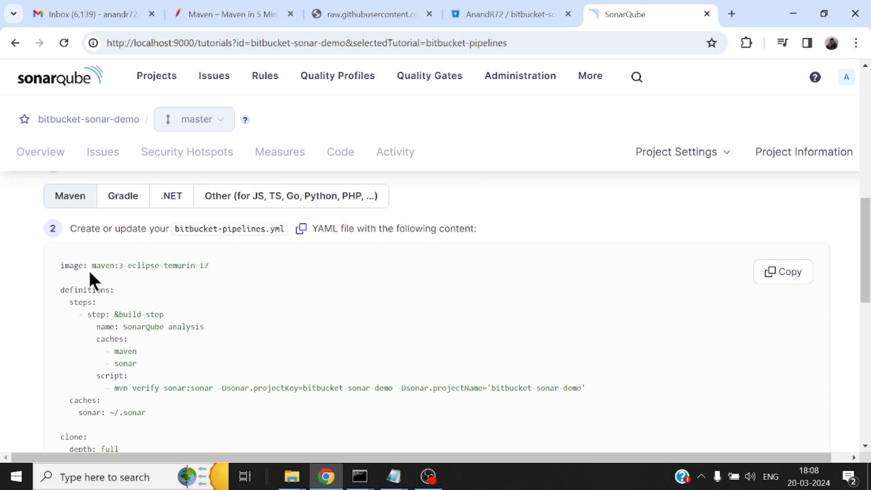
{"action": "left_click_drag", "start_coordinate": [60, 265], "coordinate": [219, 271]}
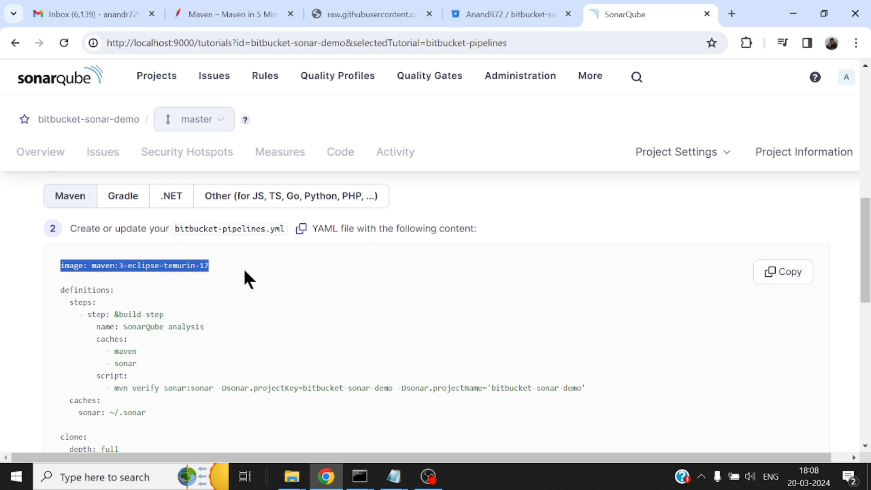
{"action": "left_click", "coordinate": [324, 278]}
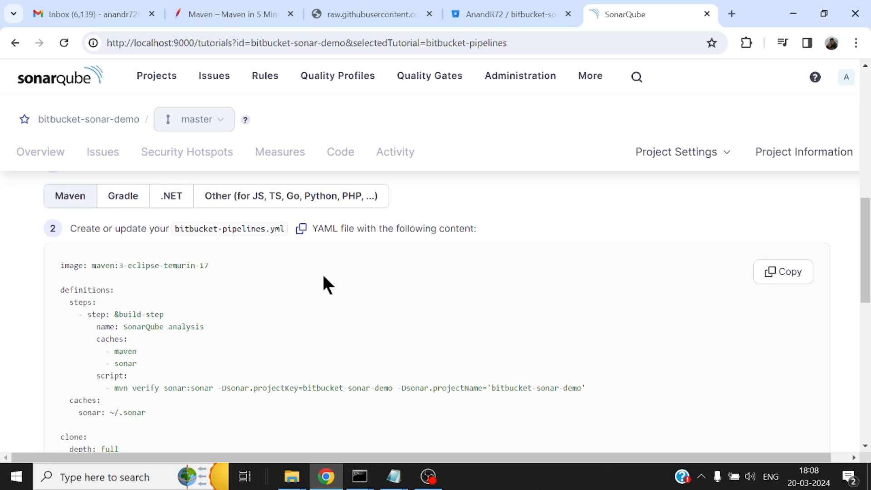
{"action": "scroll", "coordinate": [324, 278], "scroll_direction": "down", "scroll_amount": 2}
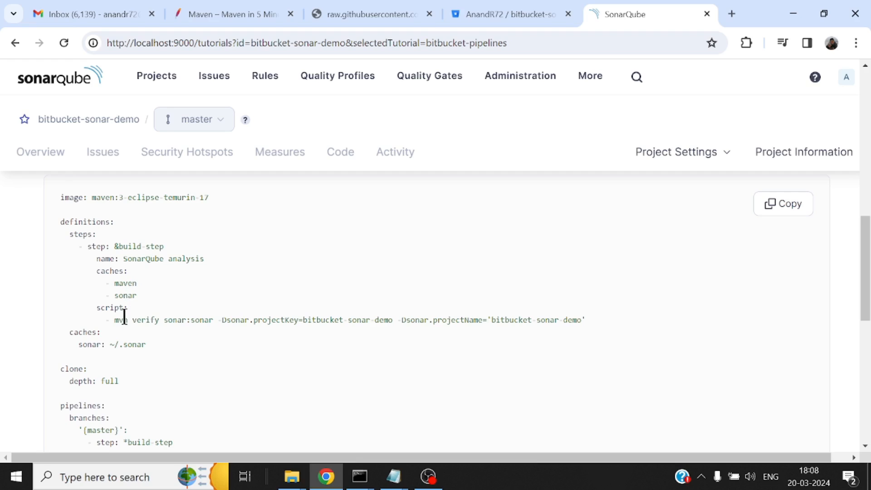
{"action": "left_click_drag", "start_coordinate": [114, 320], "coordinate": [212, 317]}
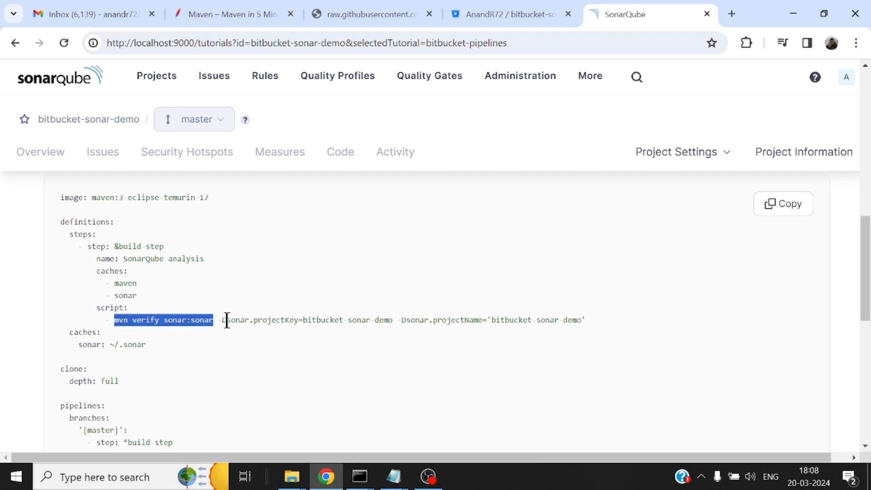
{"action": "double_click", "coordinate": [295, 320]}
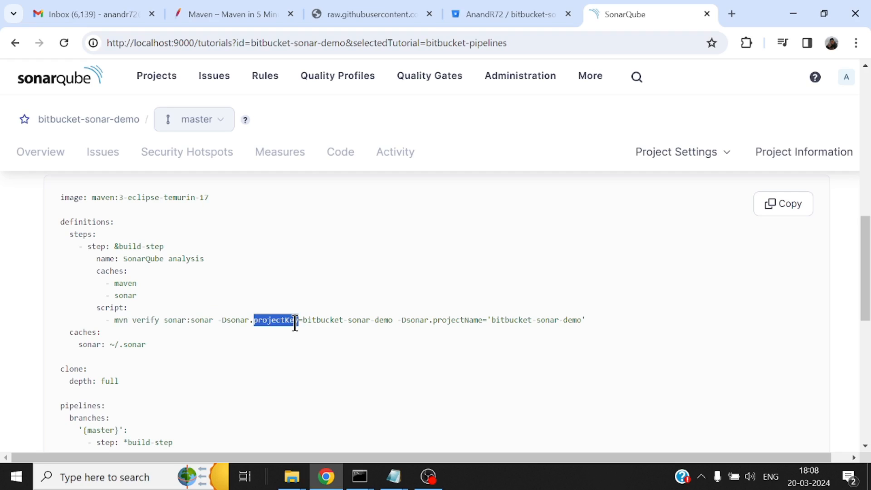
{"action": "double_click", "coordinate": [454, 320]}
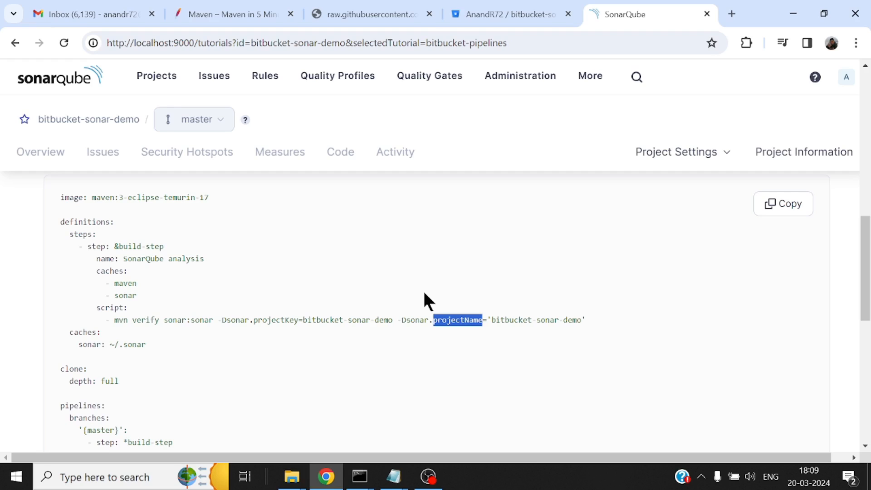
{"action": "left_click", "coordinate": [609, 318]}
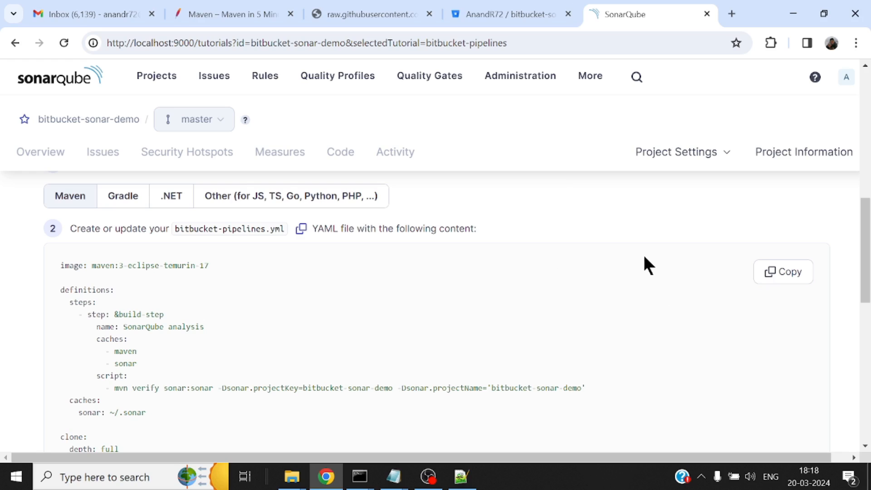
Copy SonarQube's bitbucket-pipelines.yml content into a new Notepad++ document, view its mvn command line in full and switch back to Chrome
{"action": "left_click", "coordinate": [788, 276]}
{"action": "left_click", "coordinate": [462, 477]}
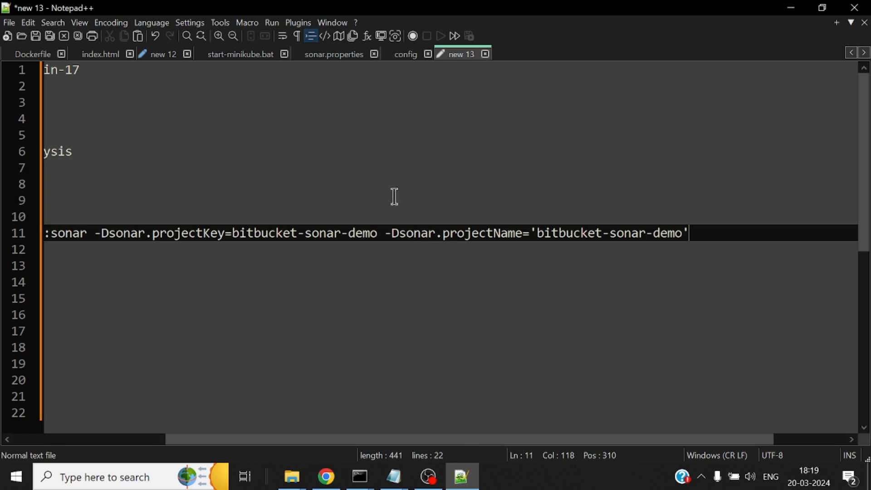
{"action": "double_click", "coordinate": [511, 54]}
{"action": "key", "text": "ctrl+v"}
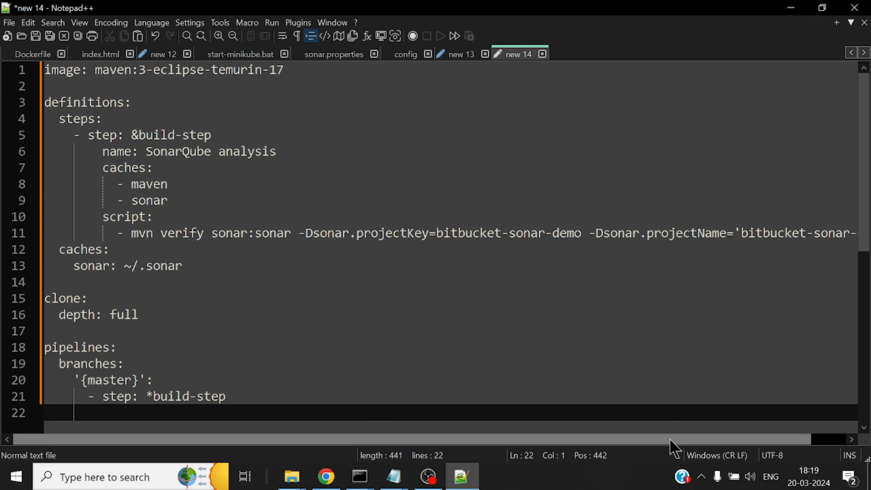
{"action": "left_click_drag", "start_coordinate": [671, 440], "coordinate": [776, 440]}
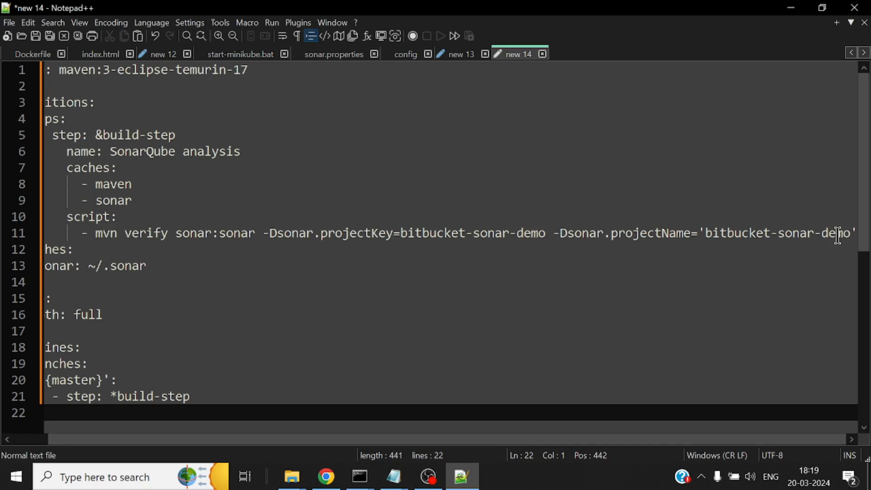
{"action": "left_click", "coordinate": [327, 477]}
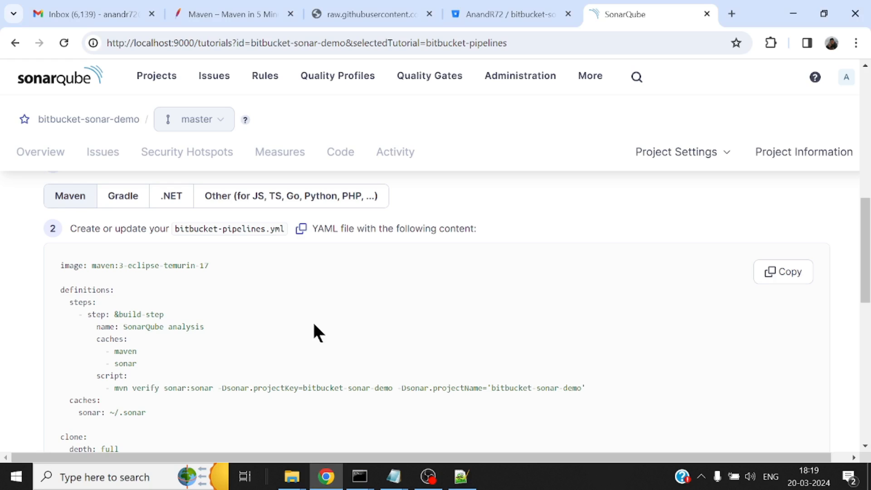
Review the SONAR_TOKEN and SONAR_HOST_URL instructions, visit the zrok.io website in a new tab and close it
{"action": "scroll", "coordinate": [314, 325], "scroll_direction": "up", "scroll_amount": 10}
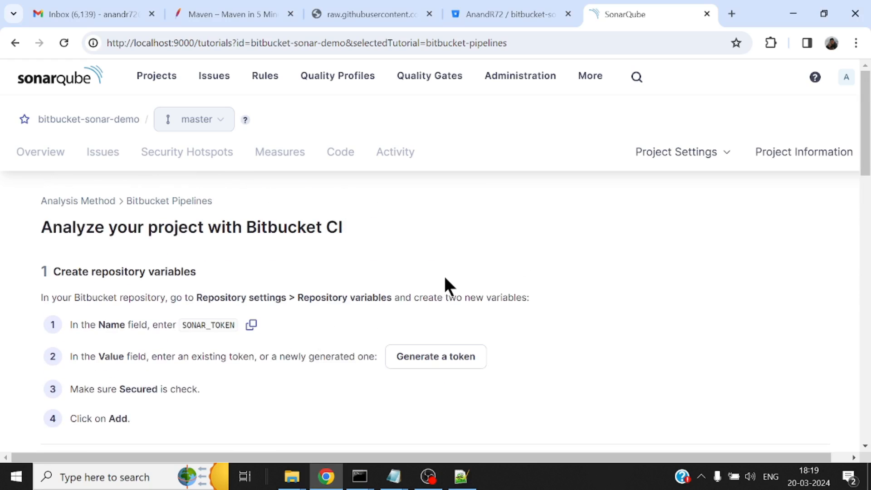
{"action": "scroll", "coordinate": [527, 286], "scroll_direction": "down", "scroll_amount": 4}
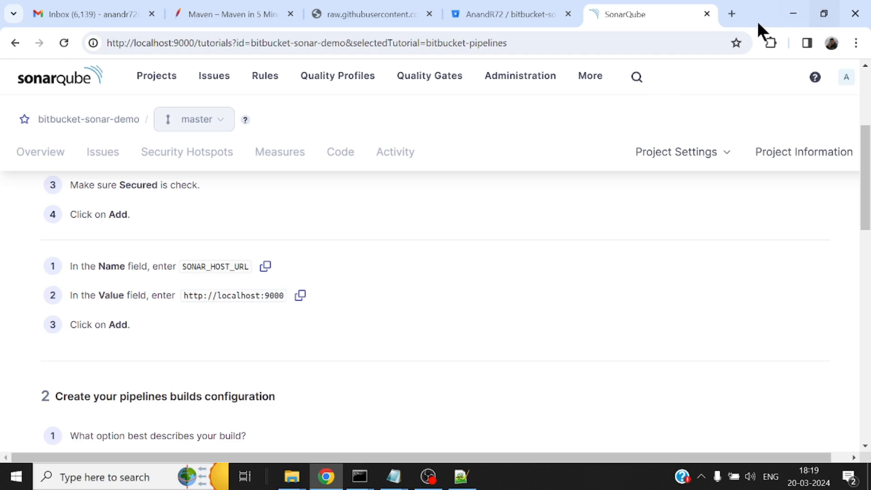
{"action": "left_click", "coordinate": [734, 13]}
{"action": "type", "text": "z"}
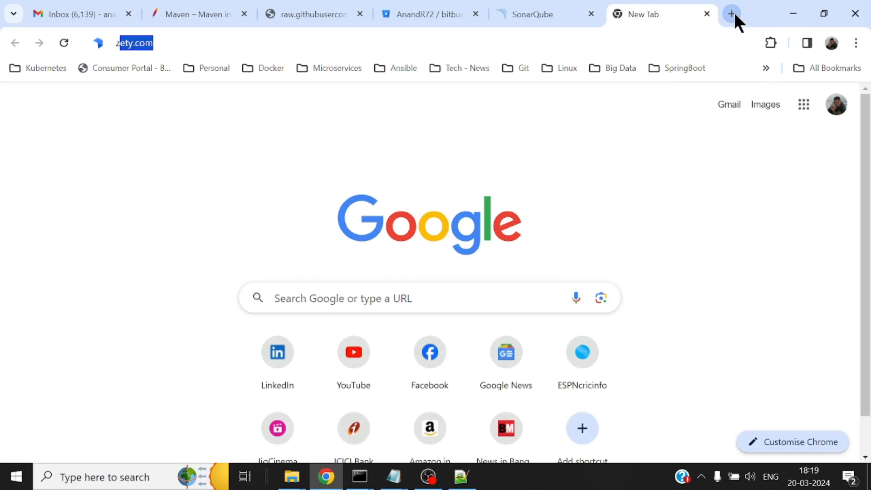
{"action": "type", "text": "rok"}
{"action": "key", "text": "Return"}
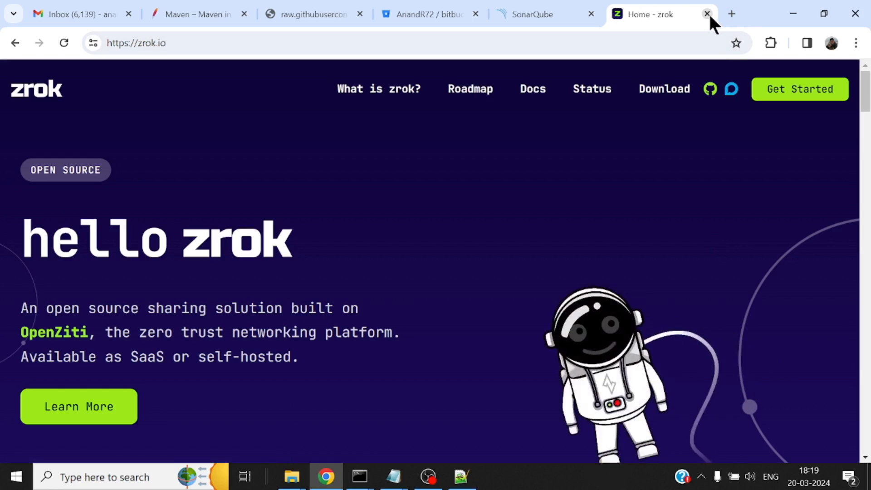
{"action": "left_click", "coordinate": [708, 14]}
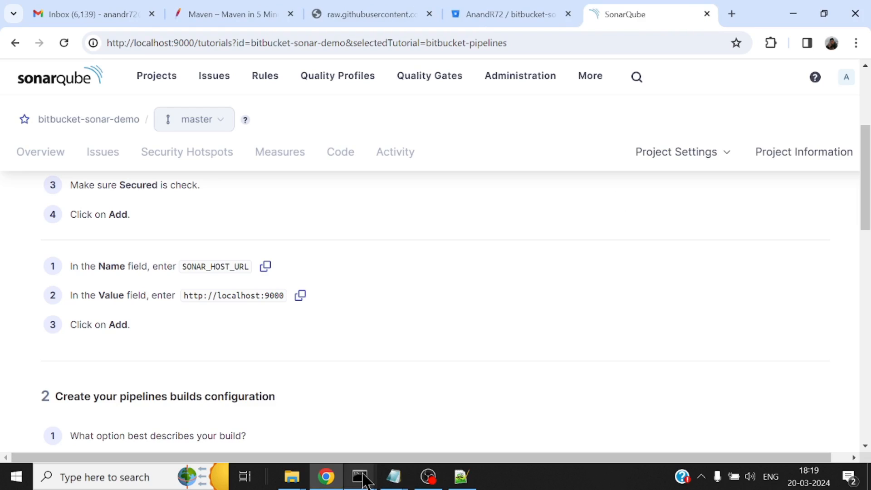
Copy the public zrok share URL from its command window, open it in a new browser tab and close that tab
{"action": "mouse_move", "coordinate": [359, 476]}
{"action": "left_click", "coordinate": [507, 421]}
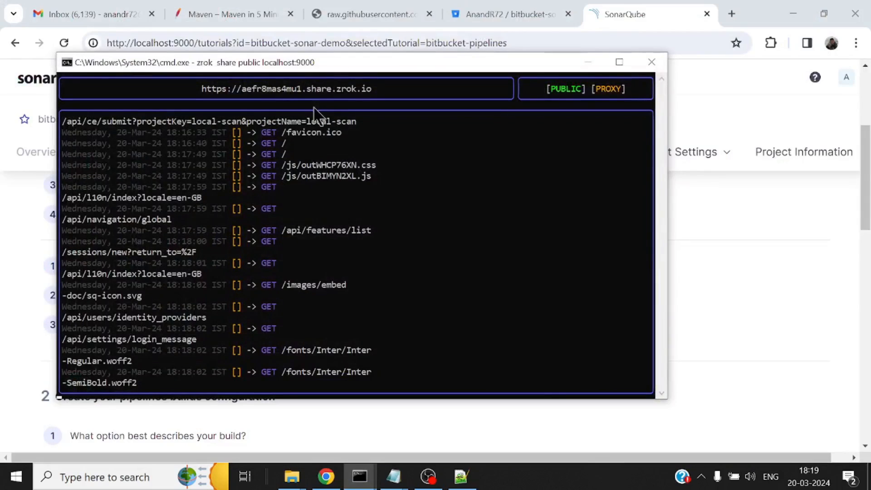
{"action": "left_click_drag", "start_coordinate": [202, 89], "coordinate": [370, 100]}
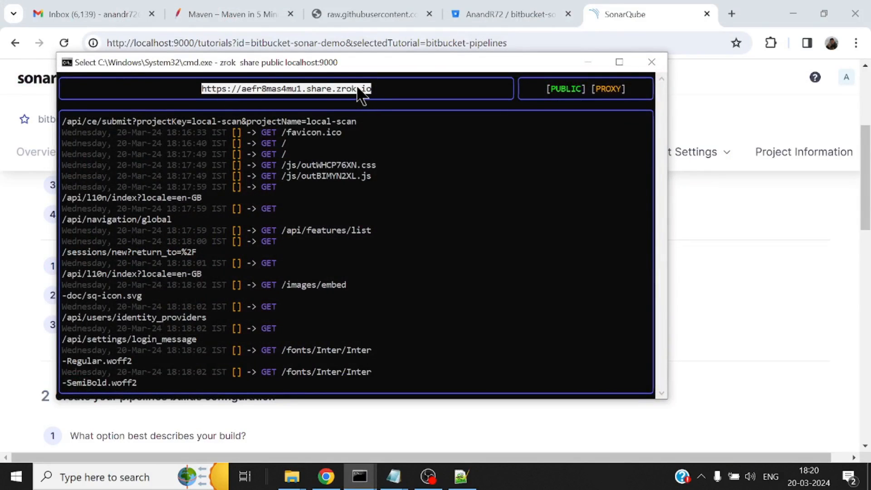
{"action": "right_click", "coordinate": [358, 90]}
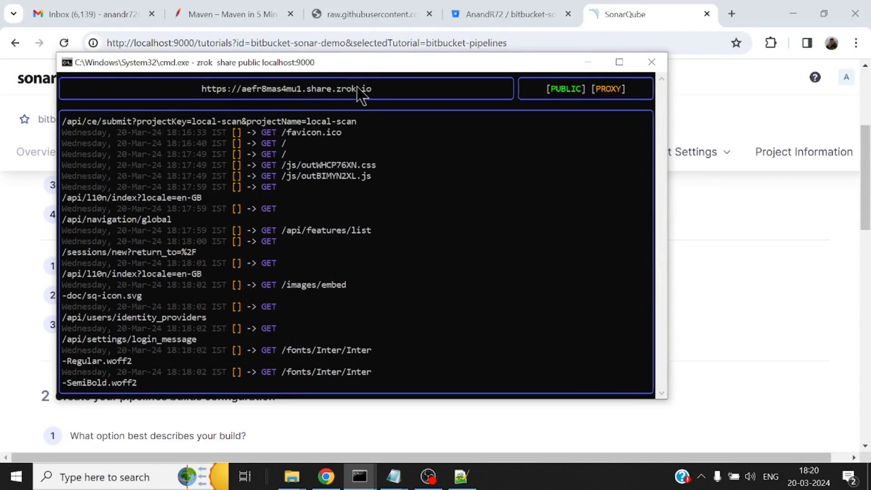
{"action": "left_click", "coordinate": [732, 14]}
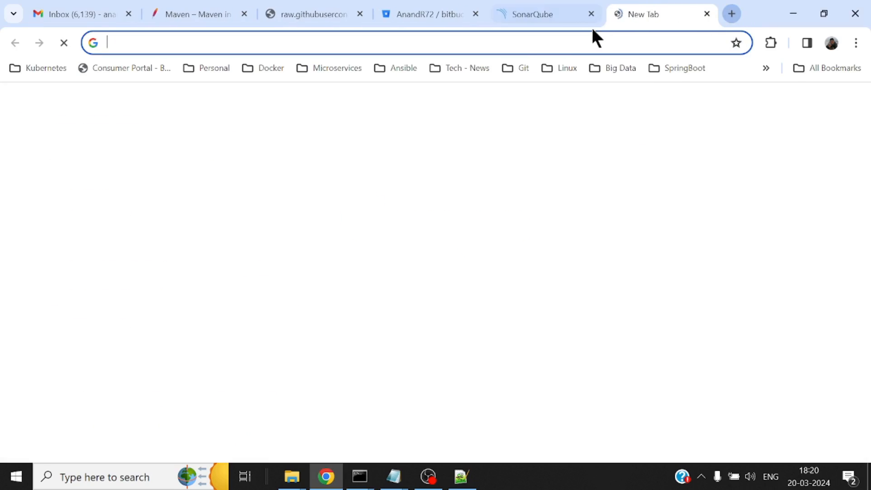
{"action": "key", "text": "ctrl+v"}
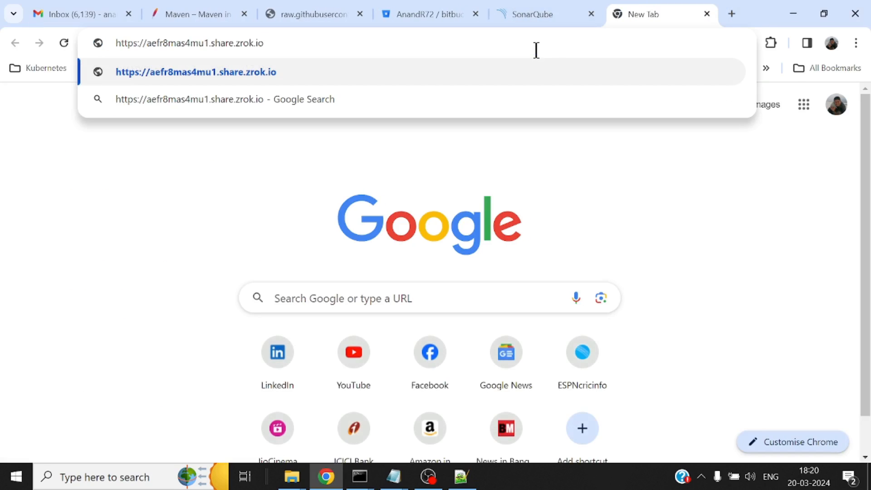
{"action": "key", "text": "Return"}
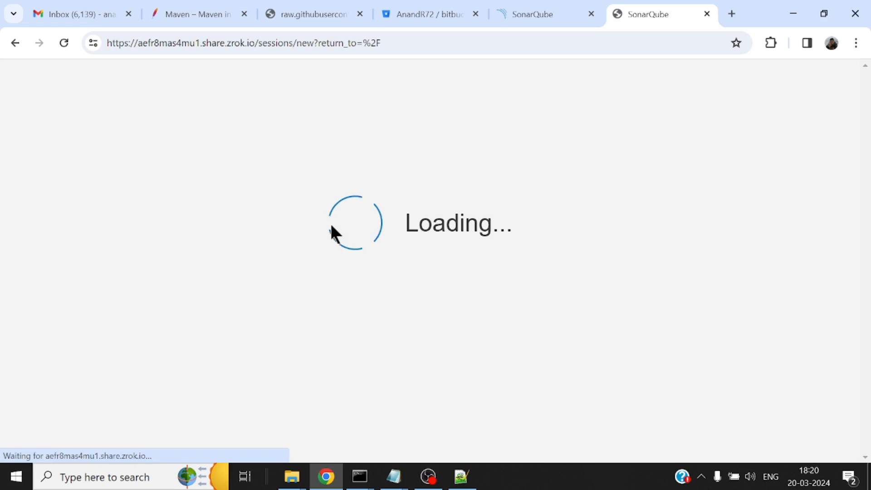
{"action": "left_click", "coordinate": [707, 13]}
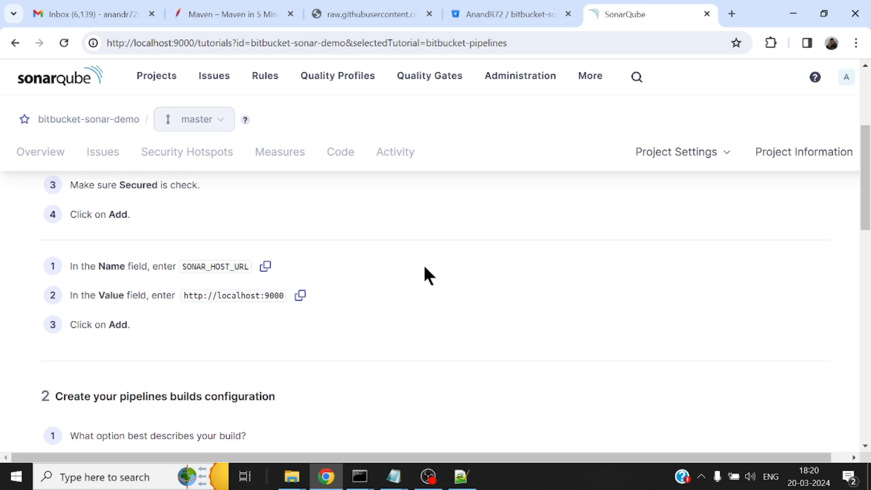
Open the bitbucket-sonar-demo repository variables settings in Bitbucket and clear the autofilled variable name
{"action": "scroll", "coordinate": [424, 266], "scroll_direction": "up", "scroll_amount": 1}
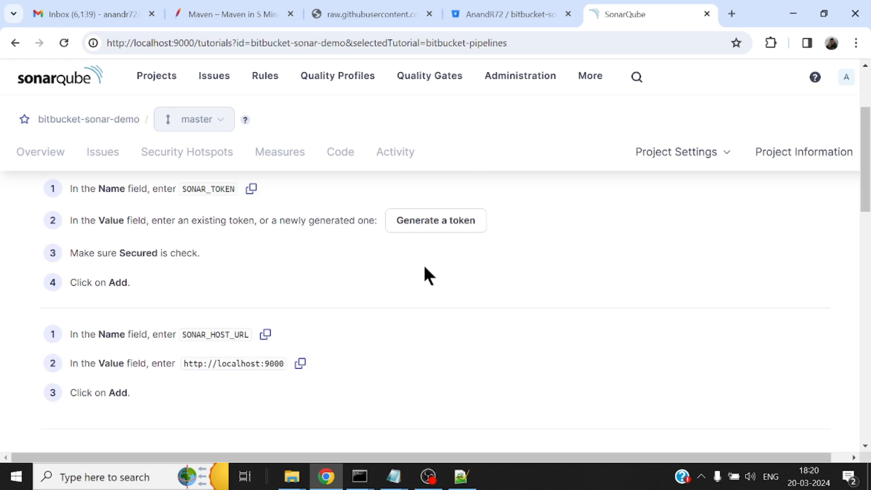
{"action": "left_click", "coordinate": [514, 10]}
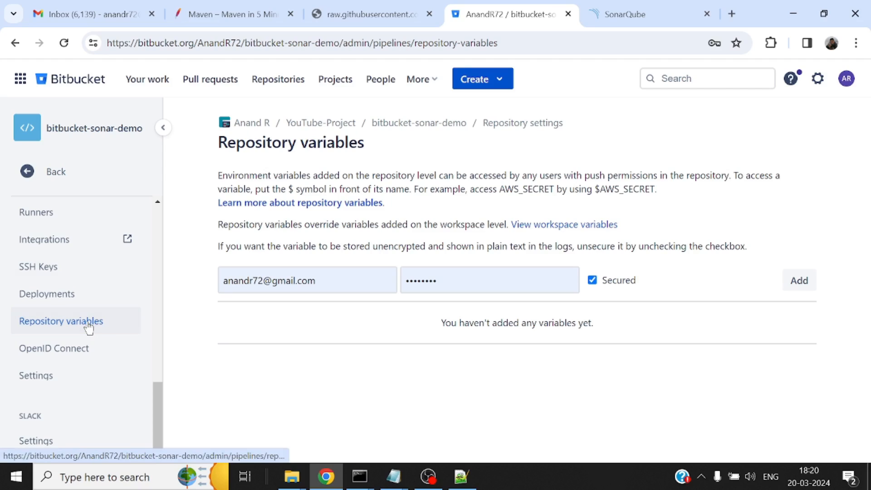
{"action": "scroll", "coordinate": [143, 279], "scroll_direction": "up", "scroll_amount": 1}
{"action": "scroll", "coordinate": [136, 282], "scroll_direction": "down", "scroll_amount": 1}
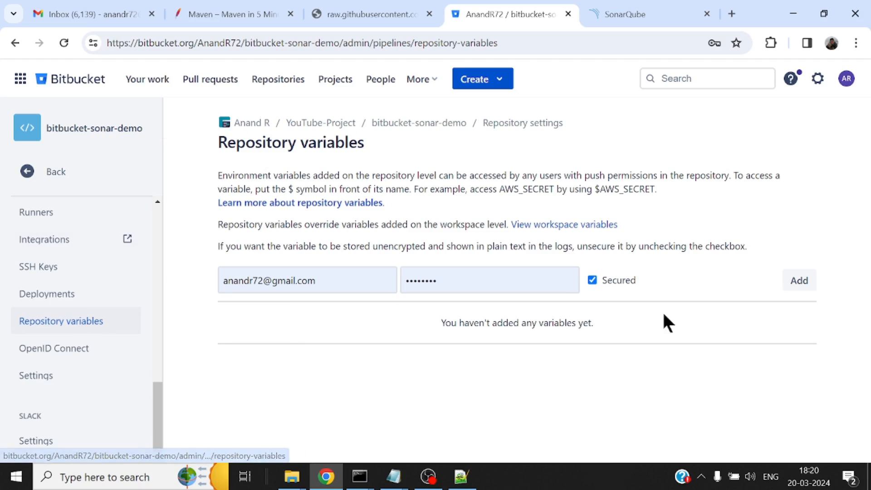
{"action": "left_click", "coordinate": [459, 279]}
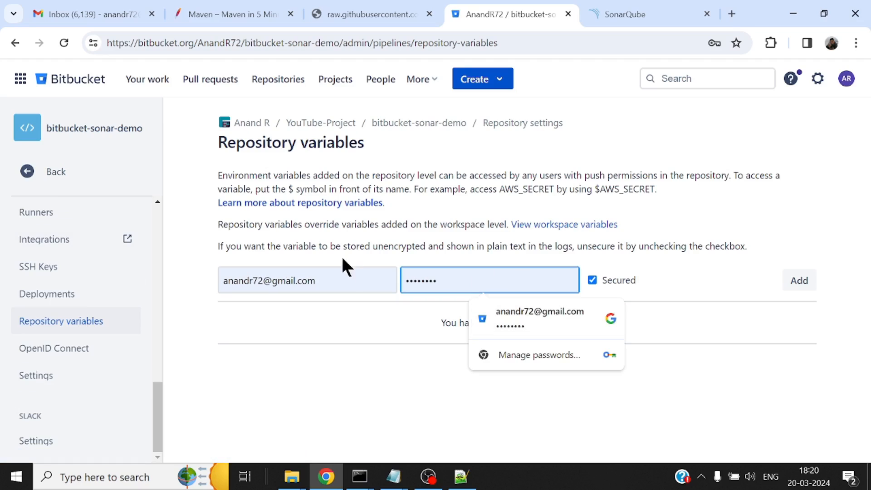
{"action": "left_click", "coordinate": [344, 281]}
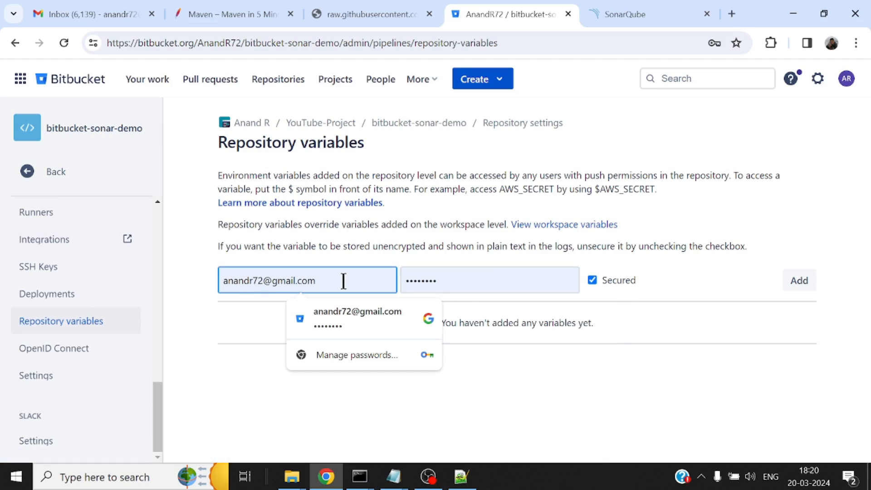
{"action": "key", "text": "BackSpace"}
{"action": "key", "text": "BackSpace"}
{"action": "key", "text": "BackSpace"}
{"action": "key", "text": "BackSpace"}
{"action": "key", "text": "BackSpace"}
{"action": "key", "text": "BackSpace"}
{"action": "key", "text": "BackSpace"}
{"action": "key", "text": "BackSpace"}
{"action": "key", "text": "BackSpace"}
{"action": "key", "text": "BackSpace"}
{"action": "key", "text": "BackSpace"}
{"action": "key", "text": "BackSpace"}
{"action": "key", "text": "BackSpace"}
{"action": "key", "text": "BackSpace"}
{"action": "key", "text": "BackSpace"}
{"action": "key", "text": "BackSpace"}
{"action": "key", "text": "BackSpace"}
{"action": "key", "text": "BackSpace"}
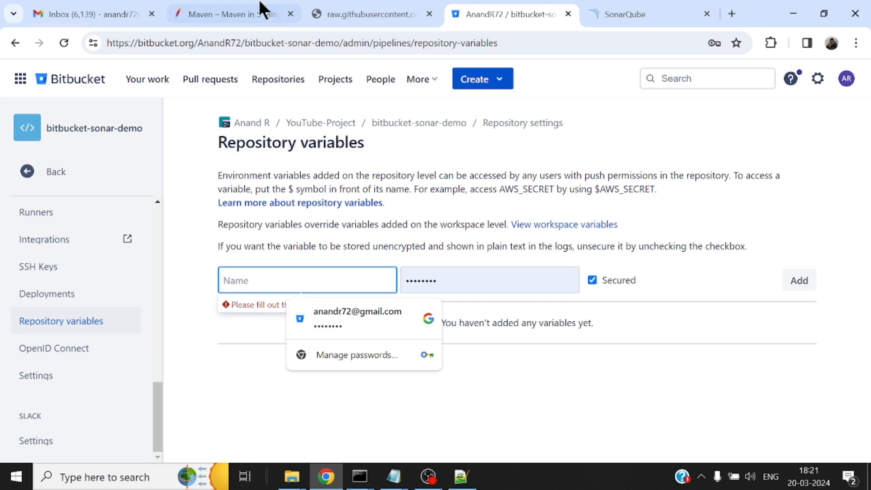
Copy SONAR_HOST_URL from the SonarQube tutorial as the new variable's name and clear the autofilled value
{"action": "left_click", "coordinate": [626, 12]}
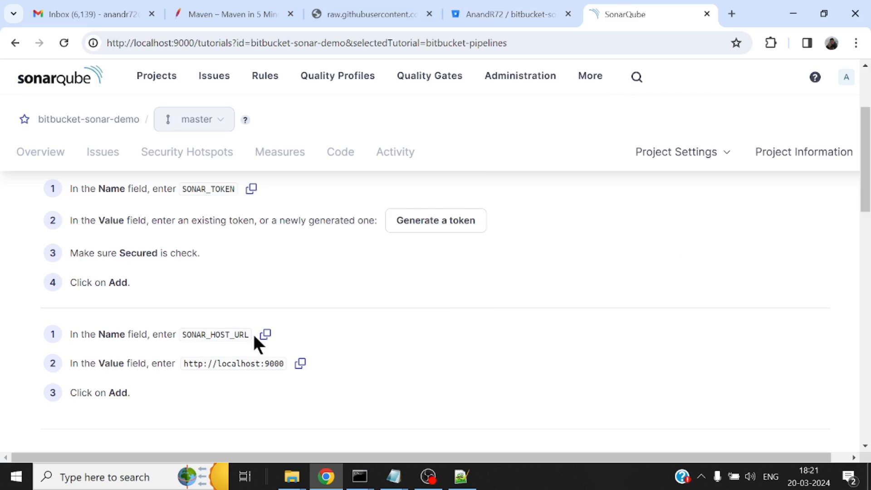
{"action": "left_click", "coordinate": [266, 335]}
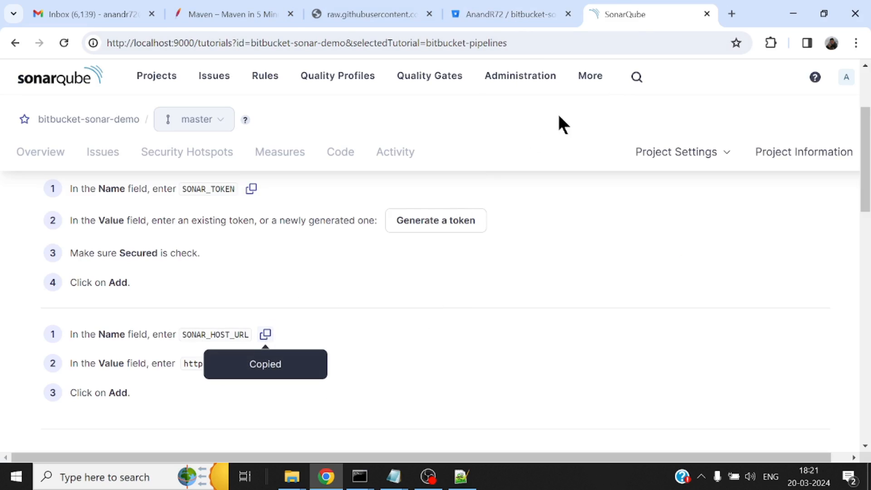
{"action": "left_click", "coordinate": [511, 10]}
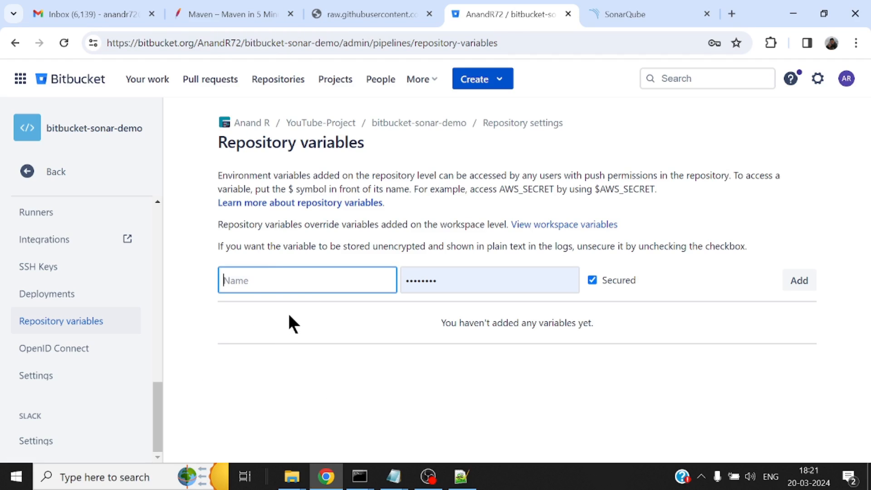
{"action": "key", "text": "ctrl+v"}
{"action": "left_click", "coordinate": [457, 280]}
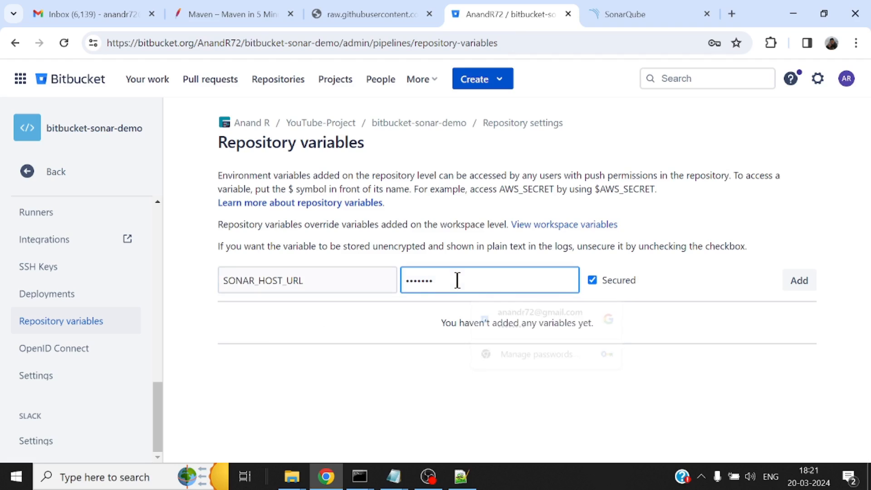
{"action": "key", "text": "BackSpace"}
{"action": "key", "text": "BackSpace"}
{"action": "key", "text": "BackSpace"}
{"action": "key", "text": "BackSpace"}
{"action": "key", "text": "BackSpace"}
{"action": "key", "text": "BackSpace"}
{"action": "key", "text": "BackSpace"}
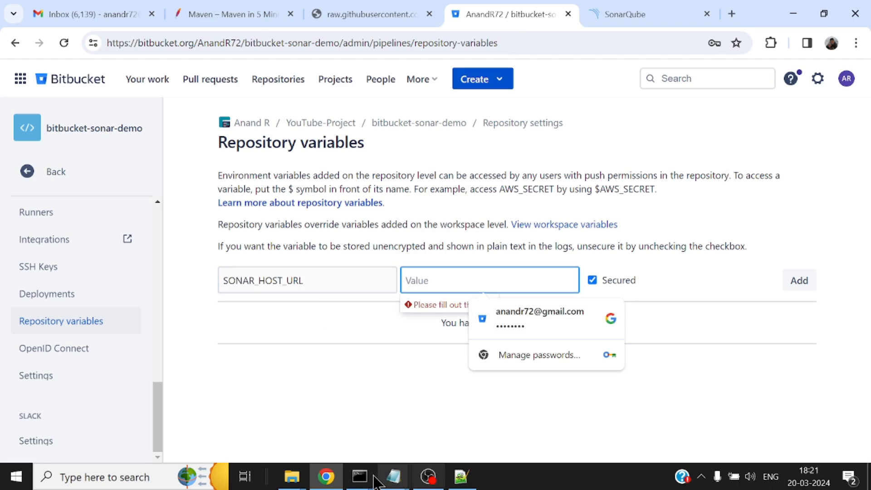
{"action": "mouse_move", "coordinate": [374, 480]}
{"action": "left_click", "coordinate": [376, 438]}
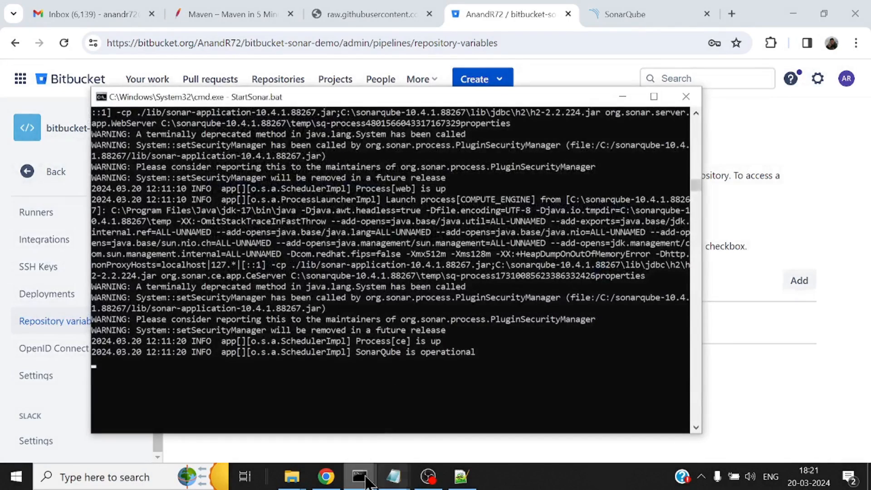
{"action": "left_click", "coordinate": [451, 403]}
{"action": "left_click", "coordinate": [331, 90]}
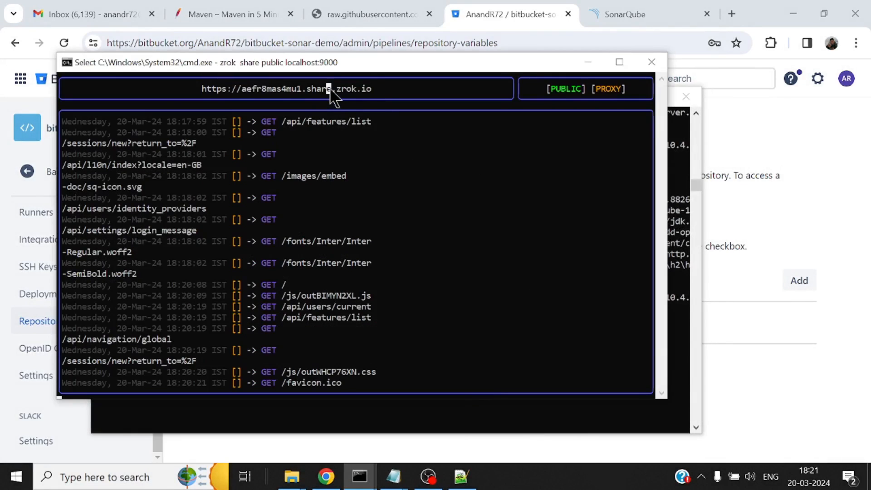
{"action": "double_click", "coordinate": [331, 90]}
{"action": "key", "text": "shift+Left"}
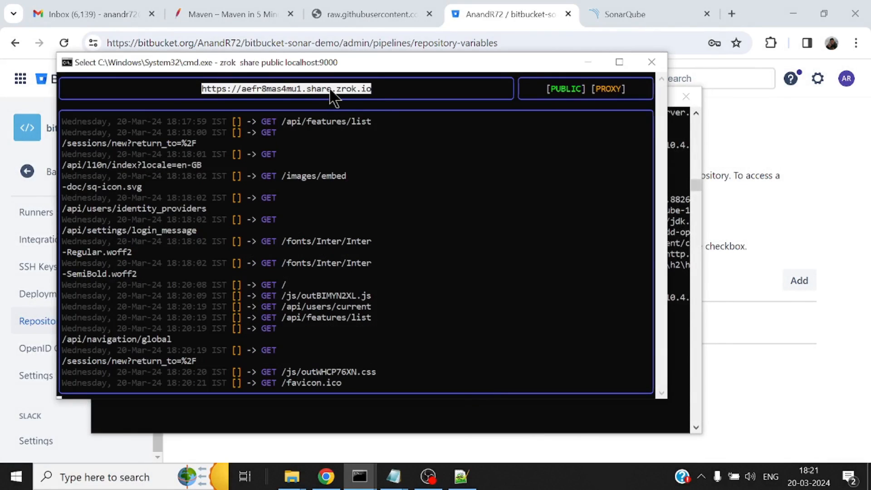
{"action": "key", "text": "ctrl+c"}
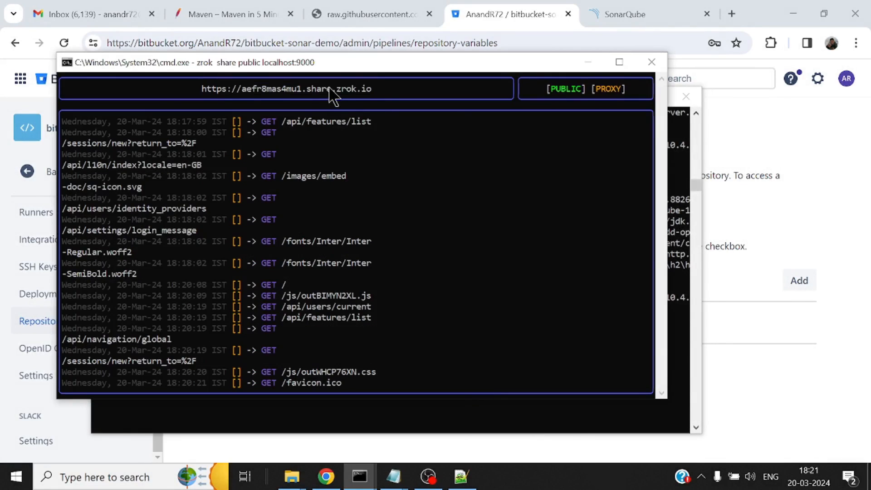
{"action": "left_click", "coordinate": [588, 65]}
{"action": "left_click", "coordinate": [622, 95]}
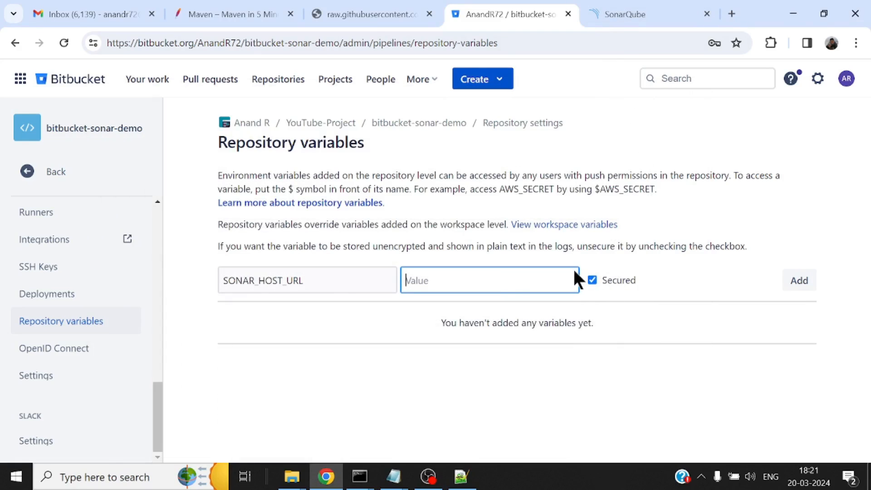
{"action": "key", "text": "ctrl+v"}
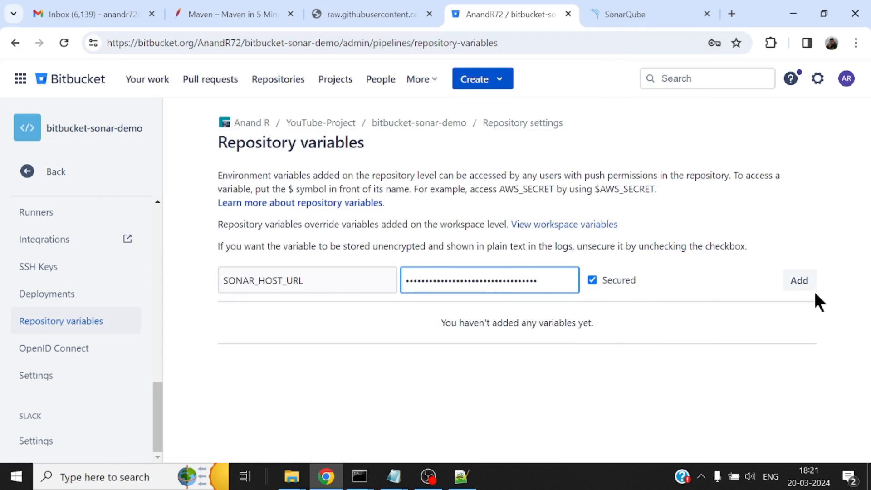
{"action": "left_click", "coordinate": [804, 284]}
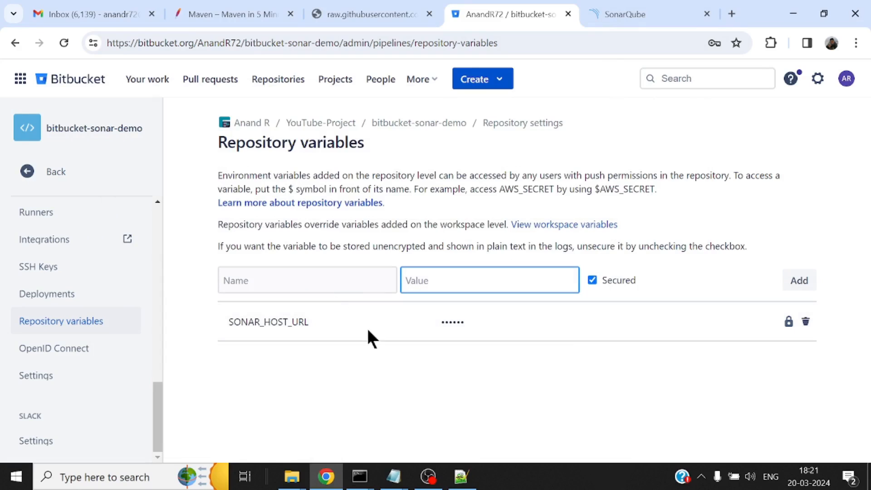
Copy SONAR_TOKEN from the SonarQube tutorial as the new Bitbucket repository variable's name and place the cursor in its value field
{"action": "left_click", "coordinate": [612, 13]}
{"action": "scroll", "coordinate": [234, 330], "scroll_direction": "up", "scroll_amount": 1}
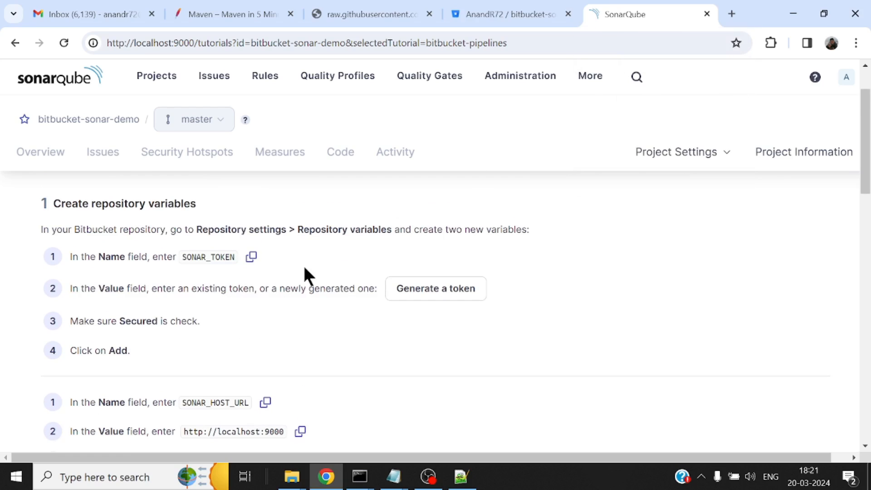
{"action": "left_click", "coordinate": [251, 258]}
{"action": "left_click", "coordinate": [513, 9]}
{"action": "left_click", "coordinate": [329, 279]}
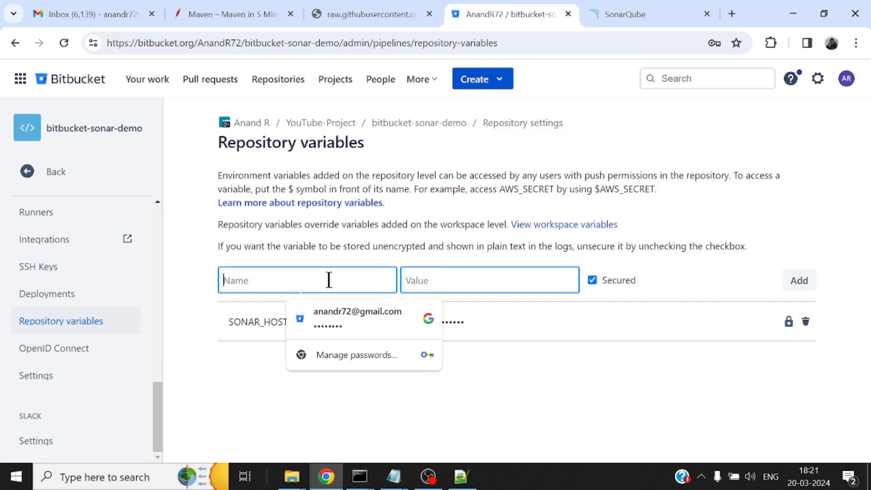
{"action": "key", "text": "ctrl+v"}
{"action": "left_click", "coordinate": [481, 290]}
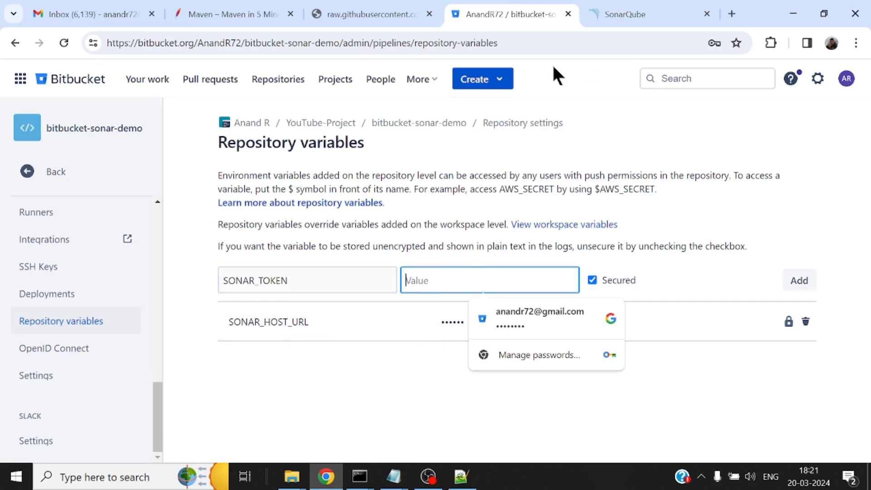
Generate a SonarQube project token for bitbucket-sonar-demo with the default name and 30 days expiry, copy it and close the dialog
{"action": "left_click", "coordinate": [631, 5]}
{"action": "left_click", "coordinate": [460, 291]}
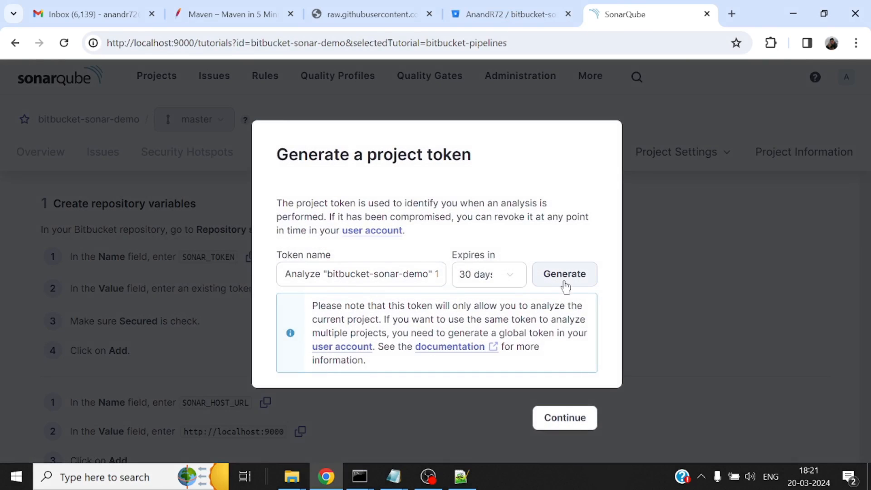
{"action": "left_click", "coordinate": [567, 276]}
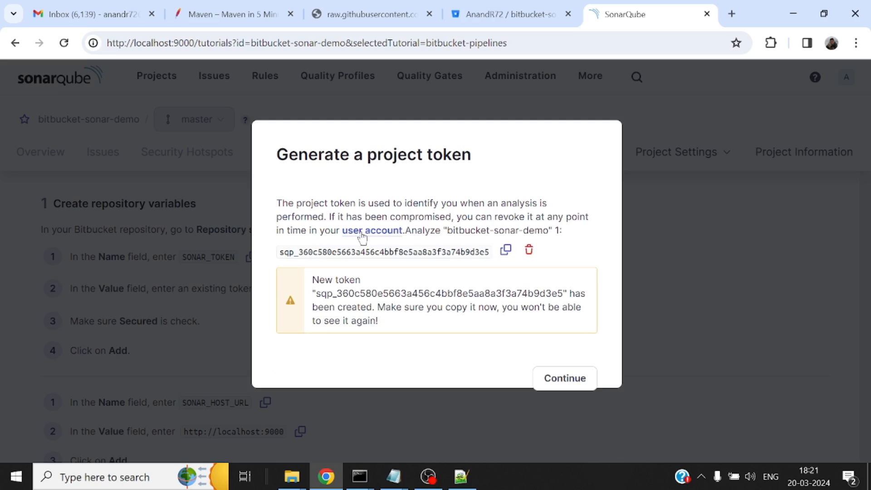
{"action": "left_click", "coordinate": [505, 251]}
{"action": "left_click", "coordinate": [564, 380]}
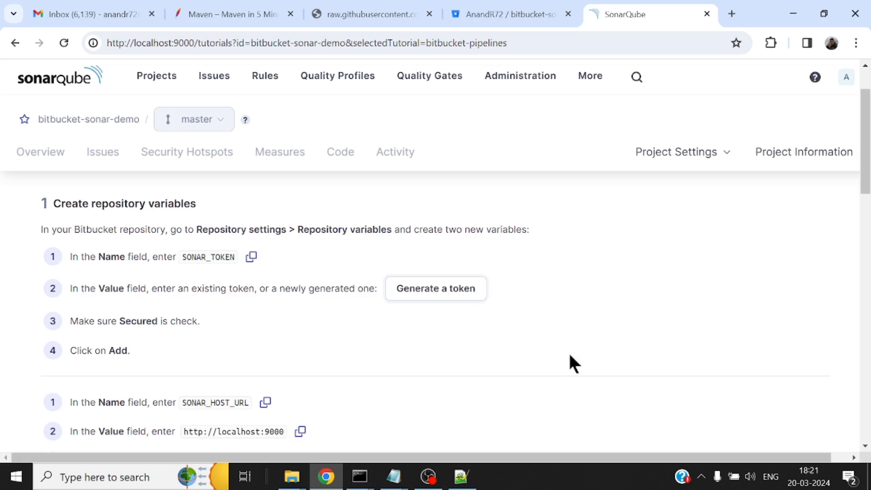
Paste the project token as the secured value of SONAR_TOKEN in Bitbucket and add the variable
{"action": "left_click", "coordinate": [529, 9]}
{"action": "key", "text": "ctrl+v"}
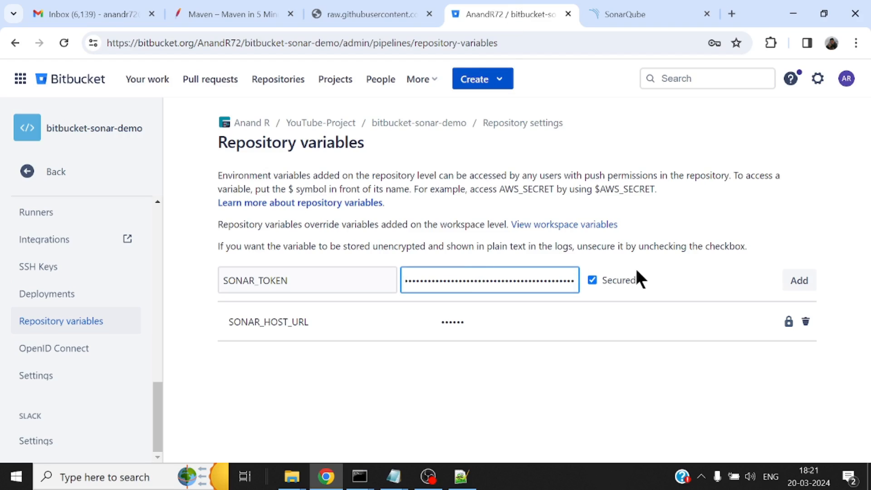
{"action": "left_click", "coordinate": [801, 282]}
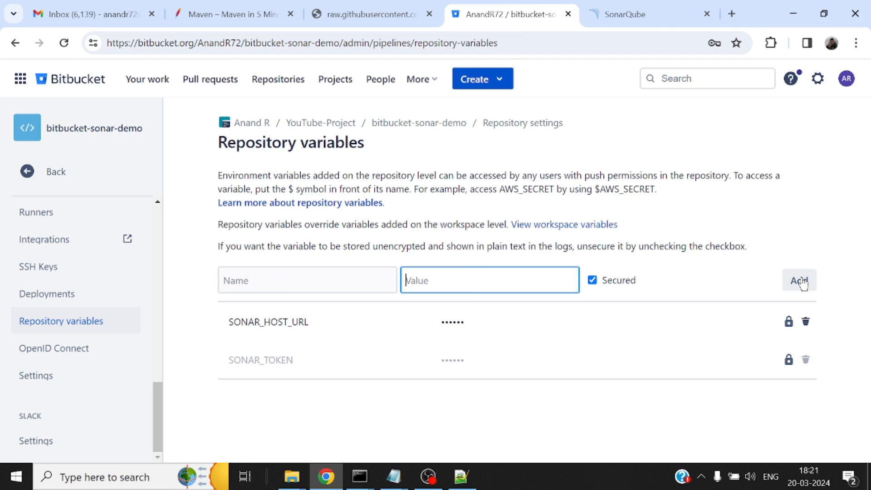
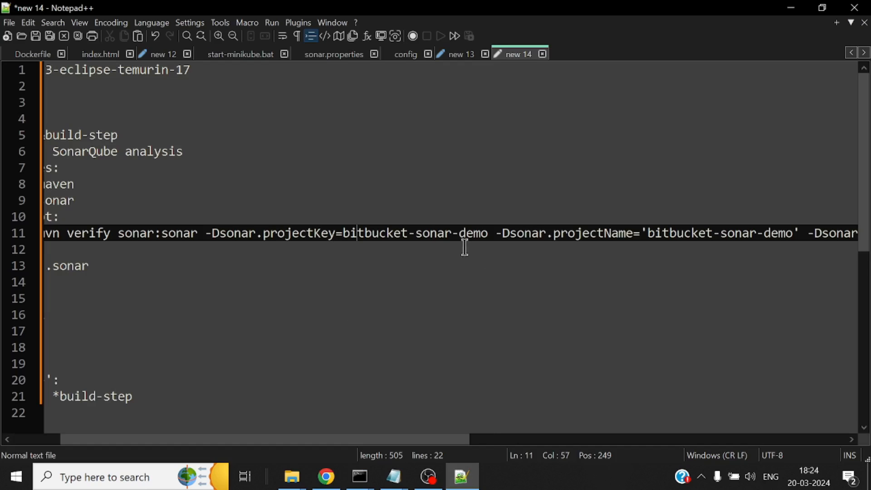
Review the full mvn verify sonar:sonar script line in the new 14 YAML file, including its host URL and token parameters
{"action": "left_click_drag", "start_coordinate": [445, 440], "coordinate": [713, 467]}
{"action": "left_click", "coordinate": [335, 229]}
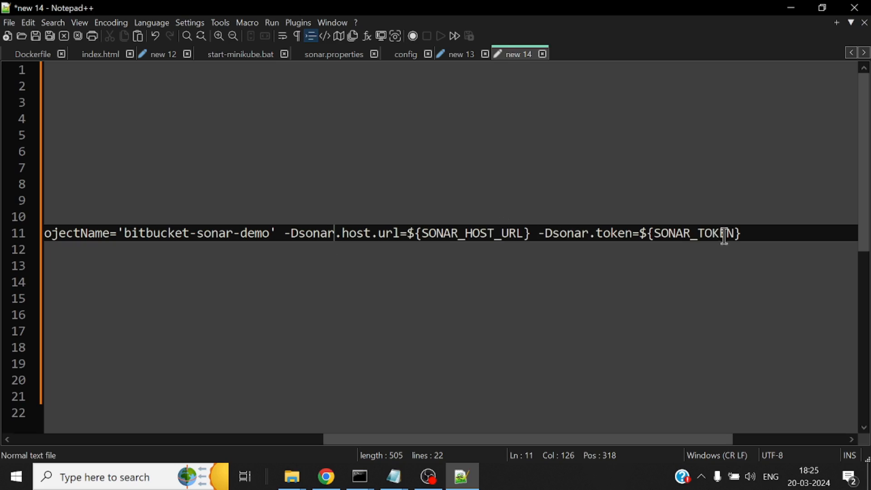
{"action": "left_click_drag", "start_coordinate": [432, 440], "coordinate": [82, 418]}
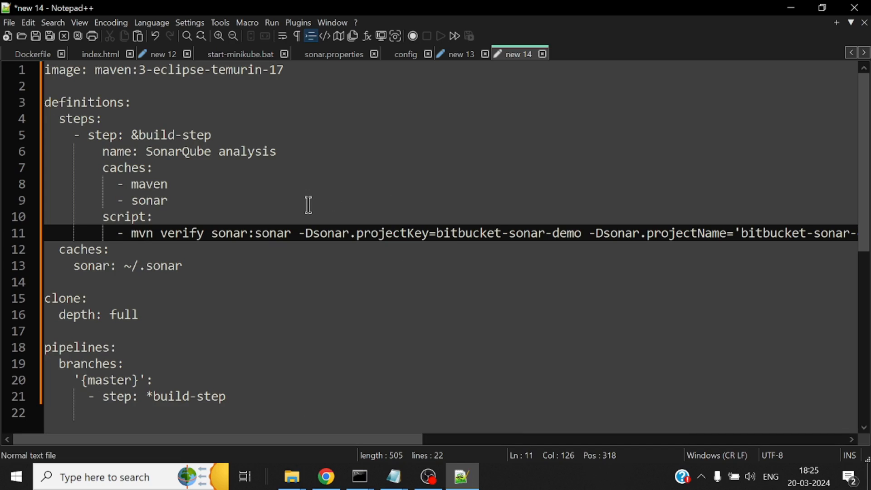
Switch to Bitbucket in Chrome, leave the repository settings and open the Pipelines page of bitbucket-sonar-demo
{"action": "left_click", "coordinate": [327, 477]}
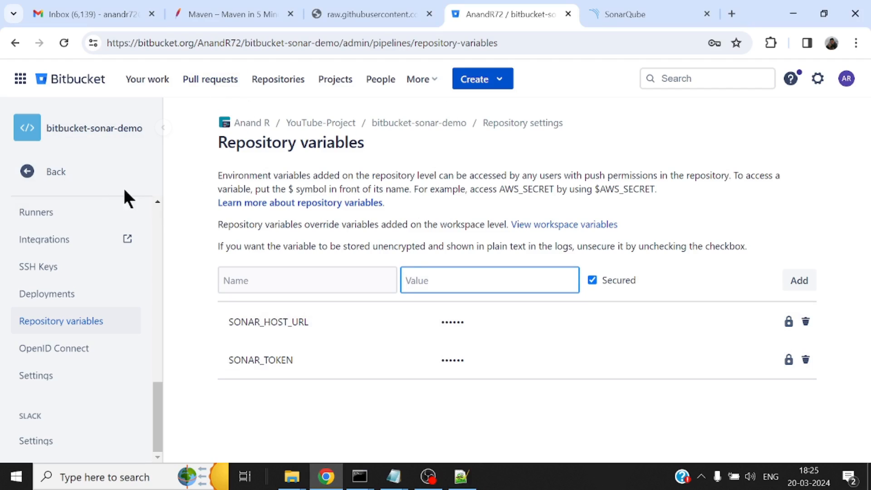
{"action": "left_click", "coordinate": [55, 172]}
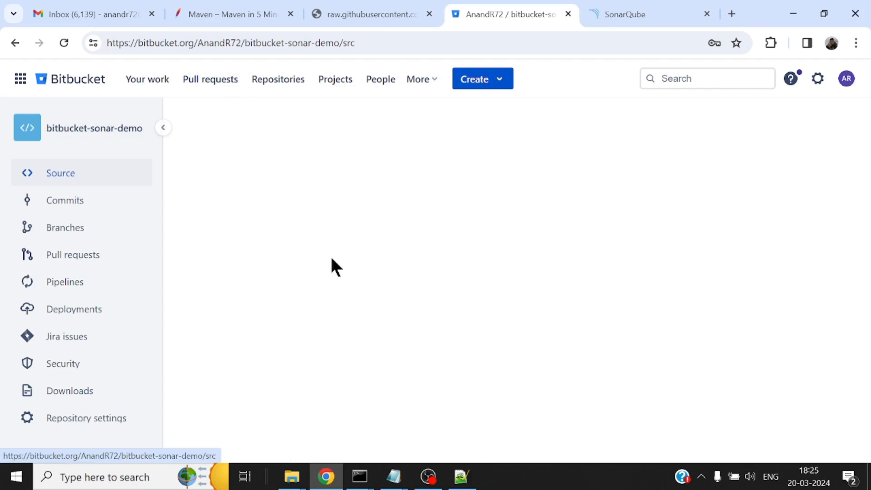
{"action": "left_click", "coordinate": [86, 184]}
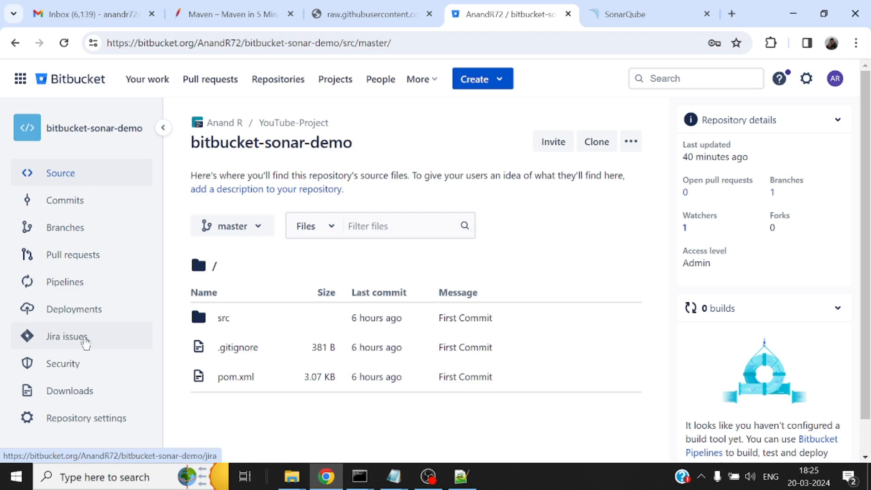
{"action": "left_click", "coordinate": [71, 292]}
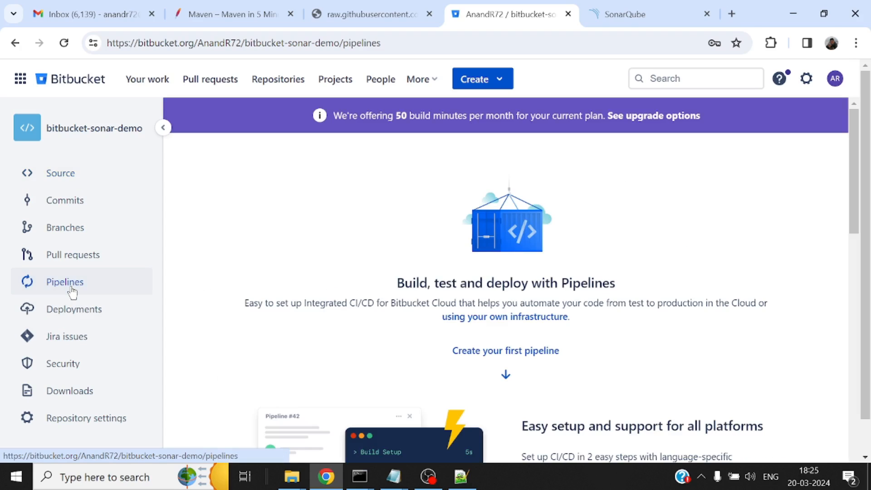
Start creating the repository's first pipeline from the Build a Maven project template
{"action": "scroll", "coordinate": [642, 274], "scroll_direction": "down", "scroll_amount": 4}
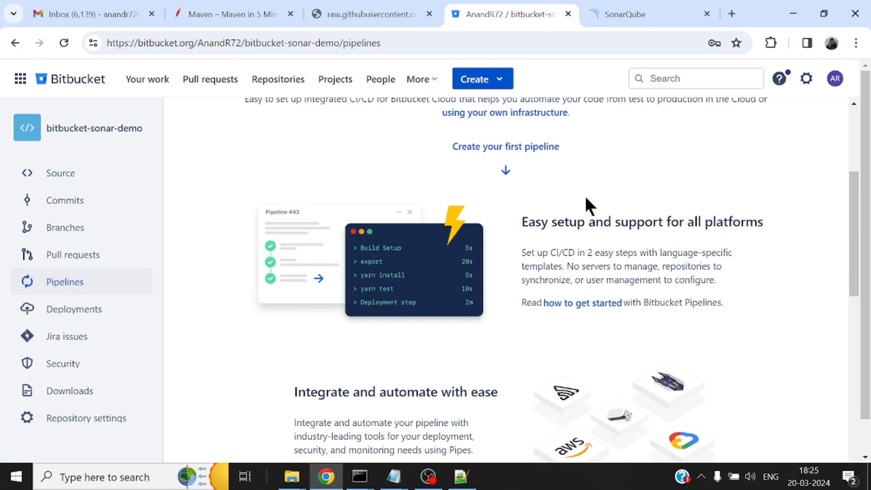
{"action": "left_click", "coordinate": [512, 150]}
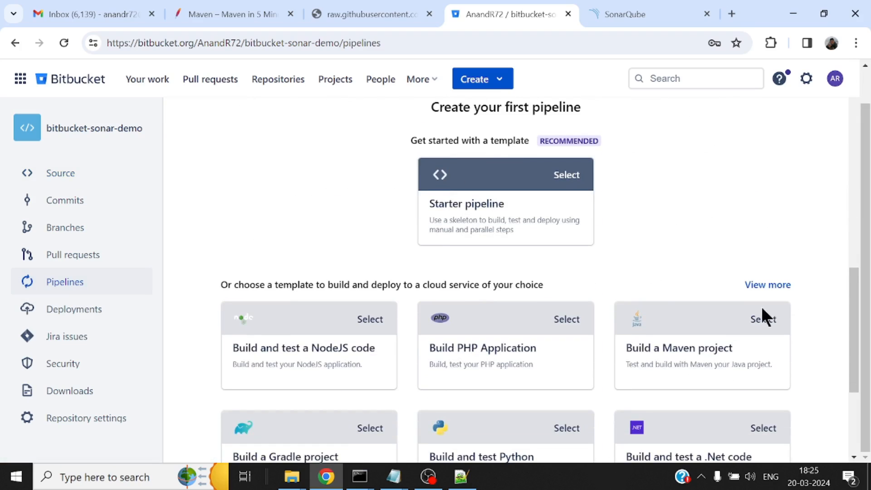
{"action": "scroll", "coordinate": [672, 263], "scroll_direction": "down", "scroll_amount": 3}
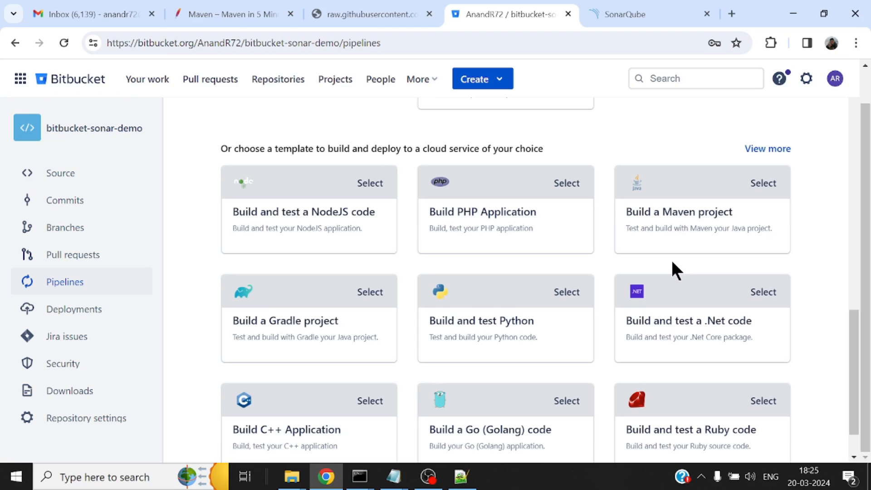
{"action": "scroll", "coordinate": [672, 262], "scroll_direction": "up", "scroll_amount": 3}
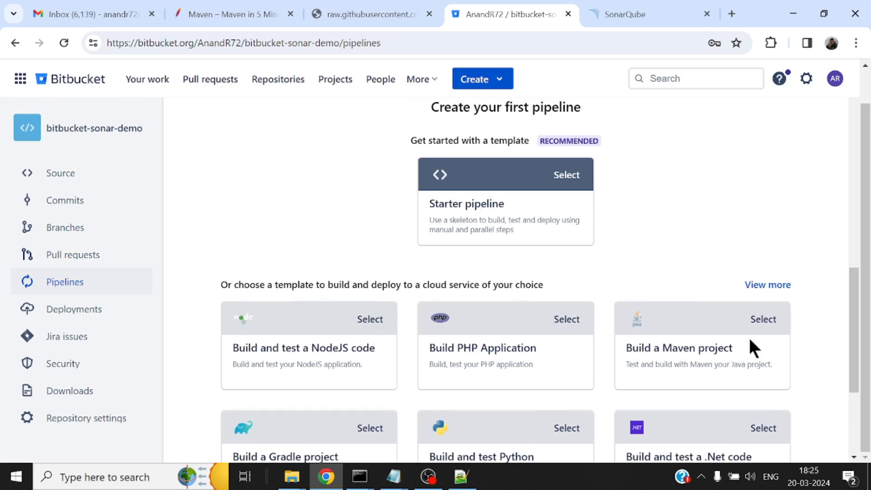
{"action": "left_click", "coordinate": [761, 319]}
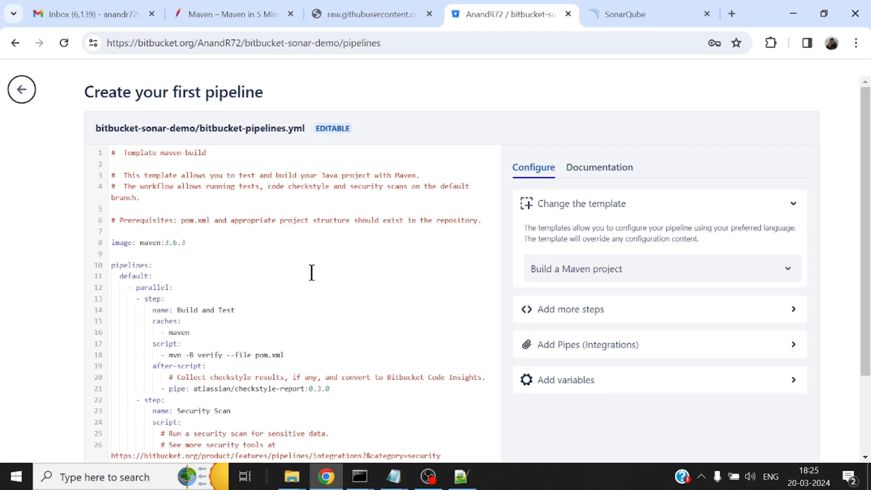
Review the Maven template in bitbucket-pipelines.yml, briefly widening the editor by collapsing and restoring the configuration area
{"action": "scroll", "coordinate": [312, 272], "scroll_direction": "down", "scroll_amount": 2}
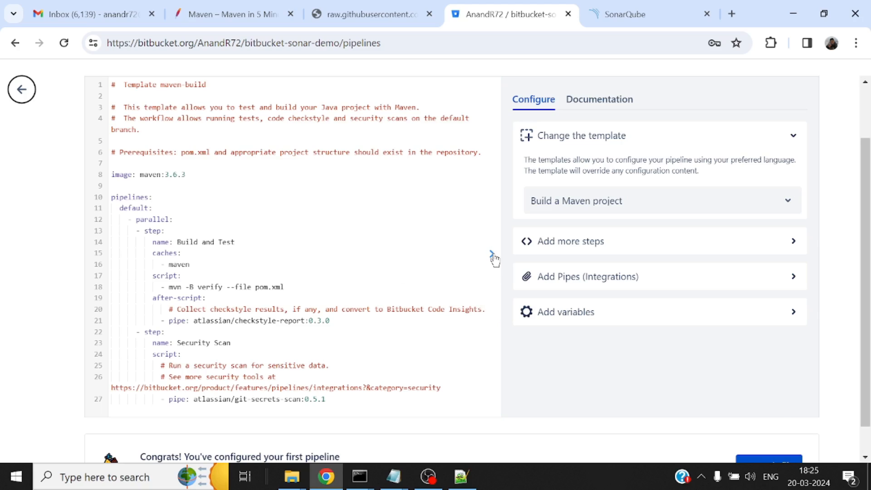
{"action": "left_click", "coordinate": [493, 256]}
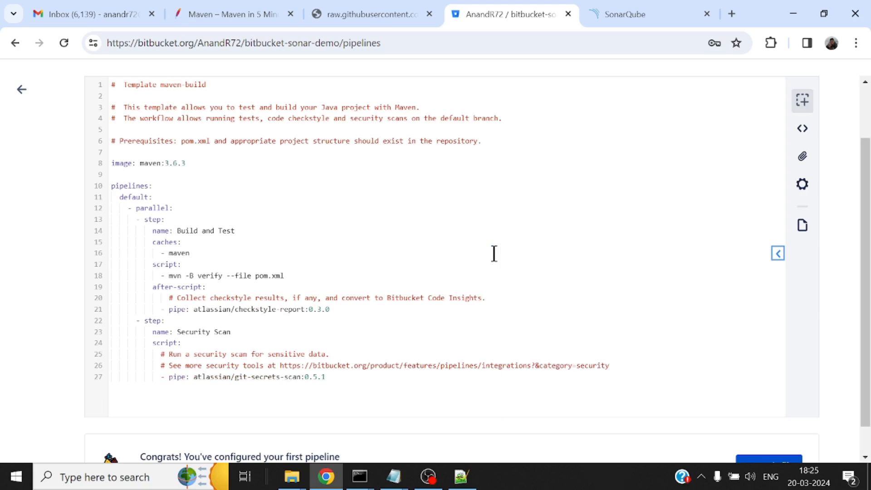
{"action": "left_click", "coordinate": [779, 255]}
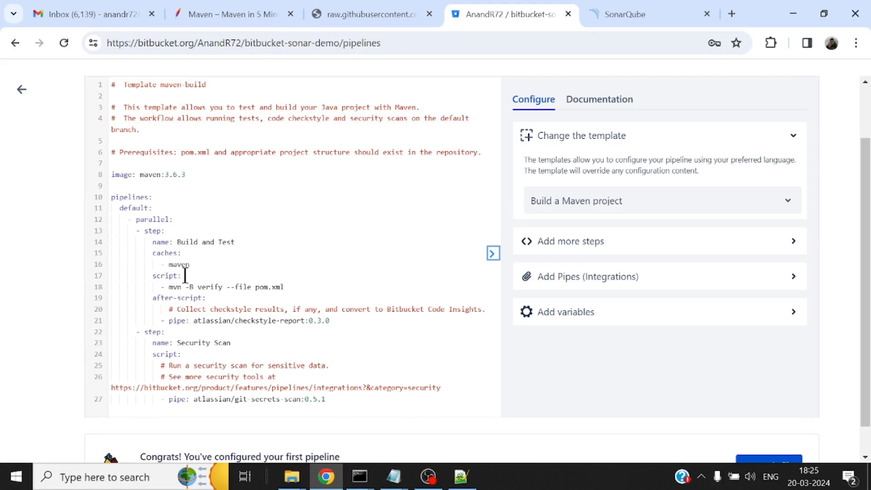
{"action": "scroll", "coordinate": [215, 276], "scroll_direction": "down", "scroll_amount": 1}
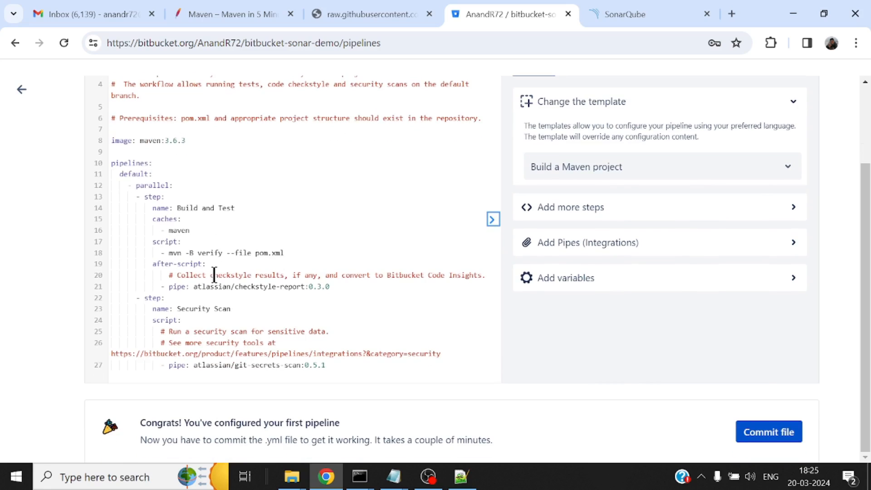
{"action": "scroll", "coordinate": [214, 275], "scroll_direction": "up", "scroll_amount": 2}
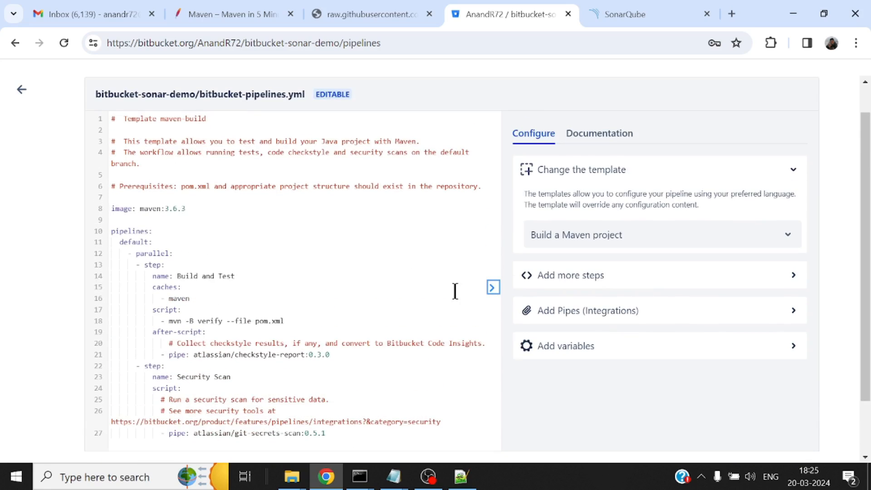
Search the available pipes for sonar and open the details of the SonarQube scan pipe
{"action": "left_click", "coordinate": [584, 312]}
{"action": "scroll", "coordinate": [601, 304], "scroll_direction": "down", "scroll_amount": 2}
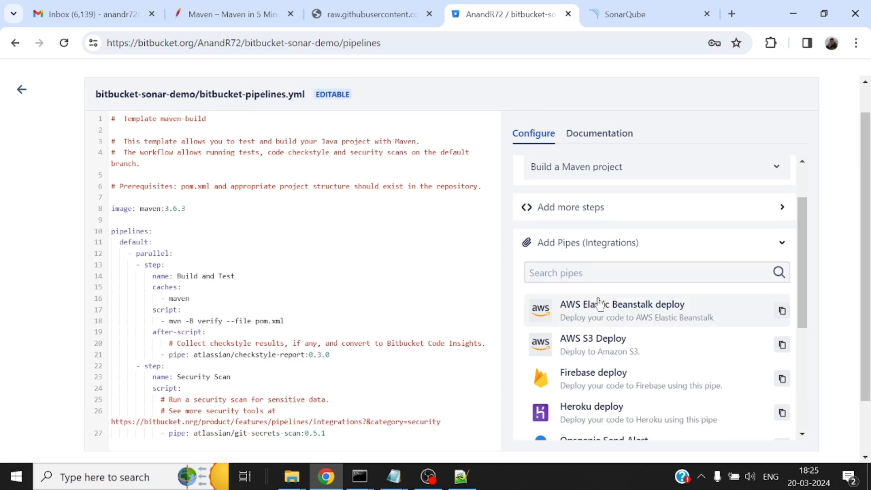
{"action": "left_click", "coordinate": [589, 273]}
{"action": "type", "text": "sonar"}
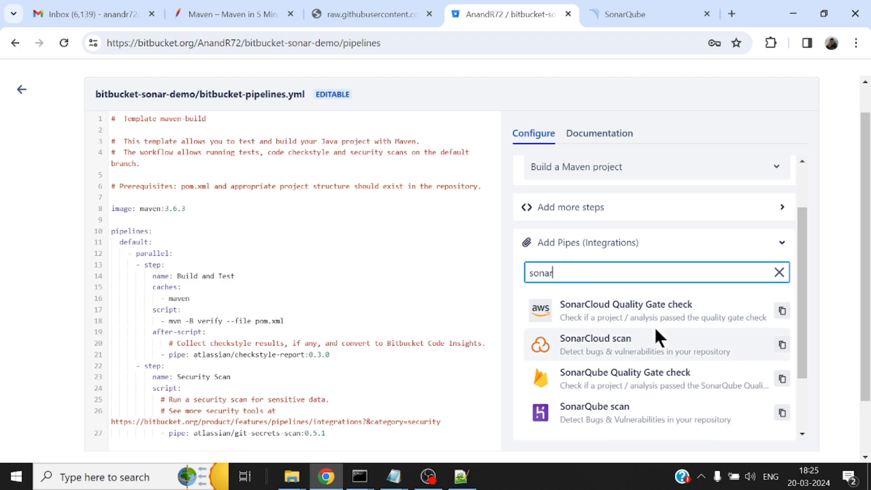
{"action": "scroll", "coordinate": [651, 338], "scroll_direction": "down", "scroll_amount": 2}
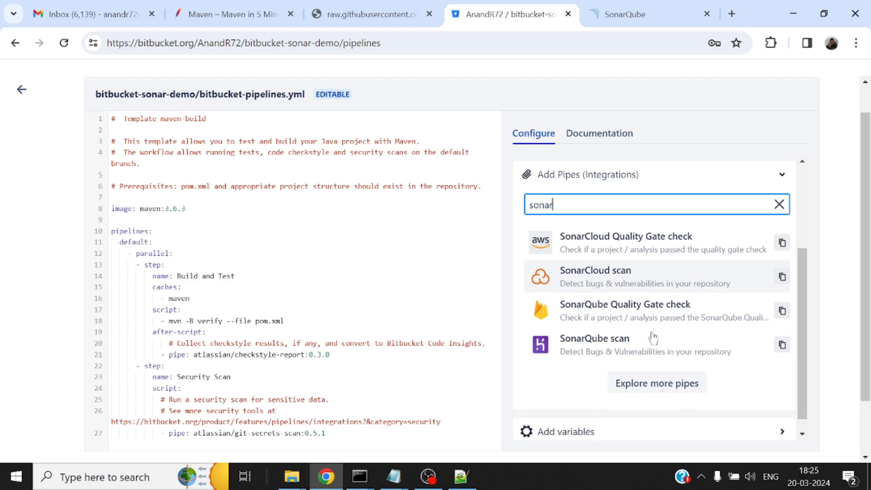
{"action": "left_click", "coordinate": [616, 339]}
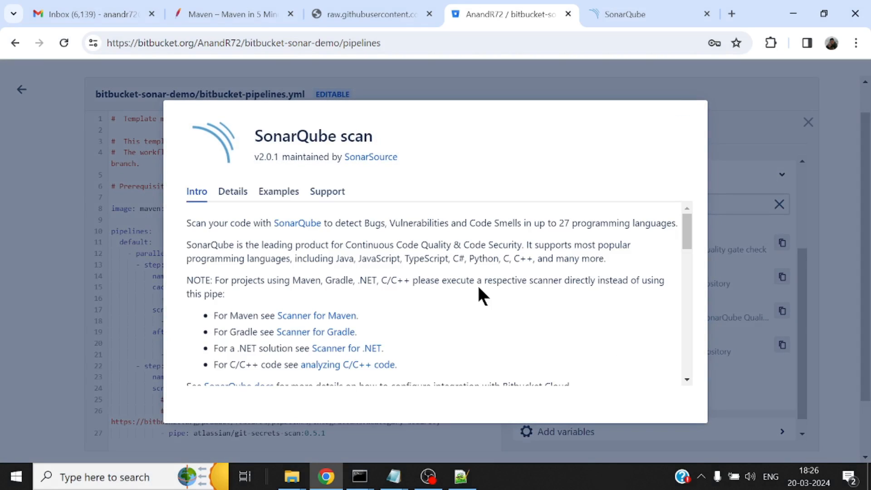
Read the SonarQube scan pipe's Maven note, YAML definition with sonarsource/sonarqube-scan:2.0.1 and variables table, and close its details
{"action": "scroll", "coordinate": [481, 334], "scroll_direction": "down", "scroll_amount": 2}
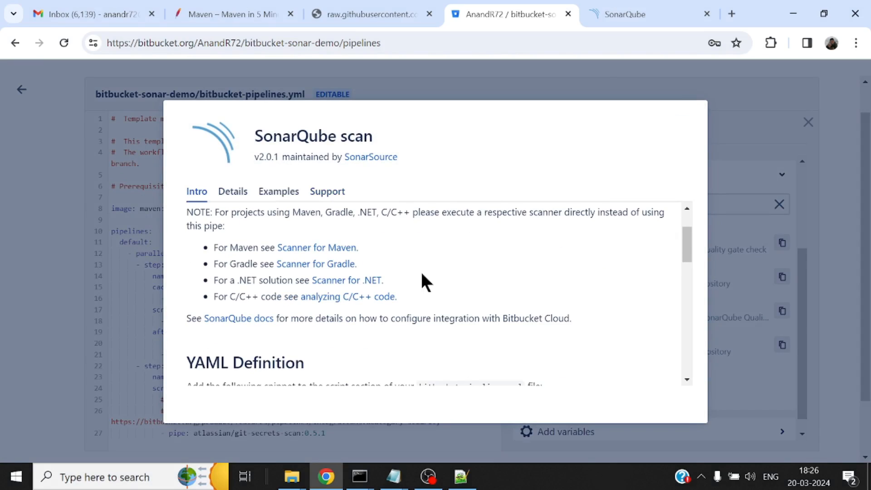
{"action": "scroll", "coordinate": [483, 281], "scroll_direction": "down", "scroll_amount": 3}
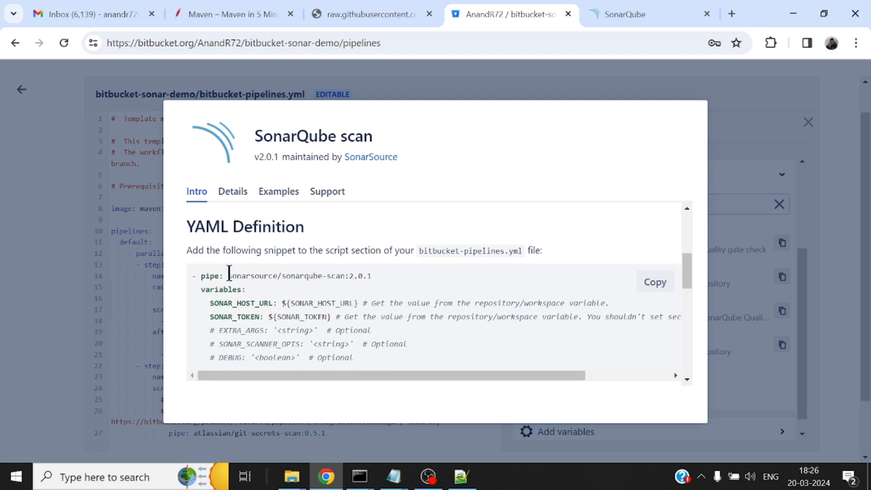
{"action": "left_click_drag", "start_coordinate": [227, 276], "coordinate": [383, 276]}
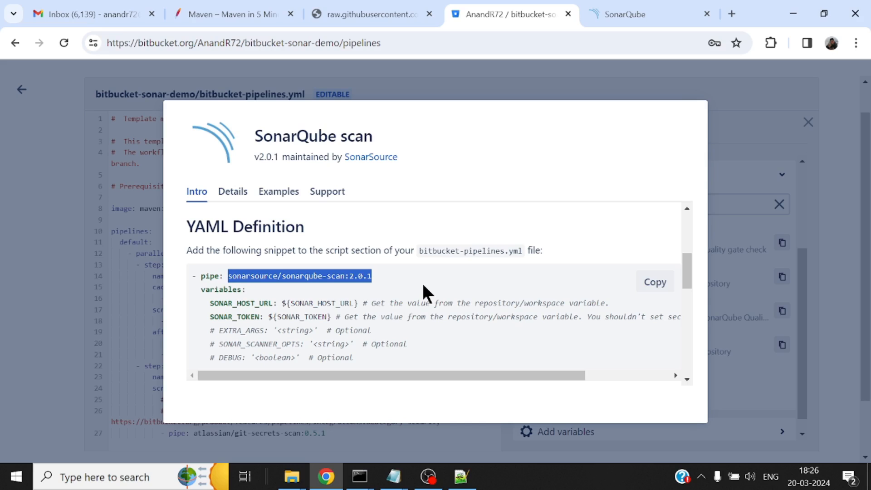
{"action": "scroll", "coordinate": [425, 291], "scroll_direction": "down", "scroll_amount": 1}
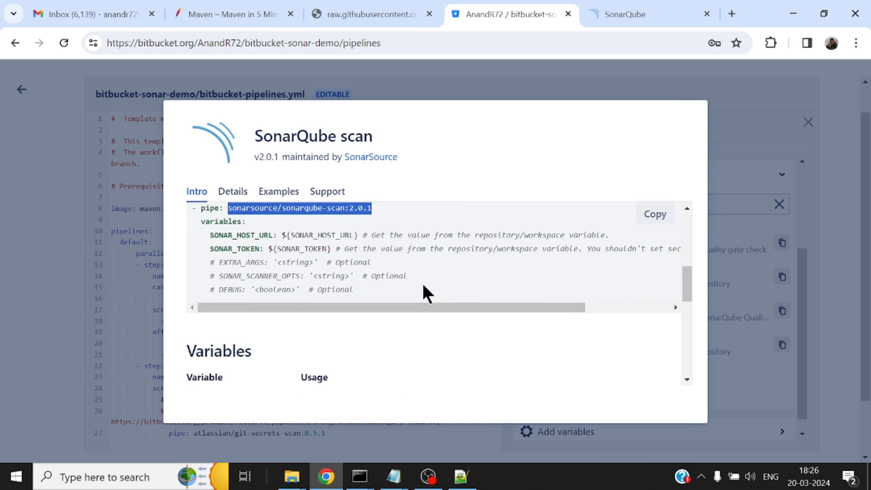
{"action": "scroll", "coordinate": [426, 279], "scroll_direction": "up", "scroll_amount": 1}
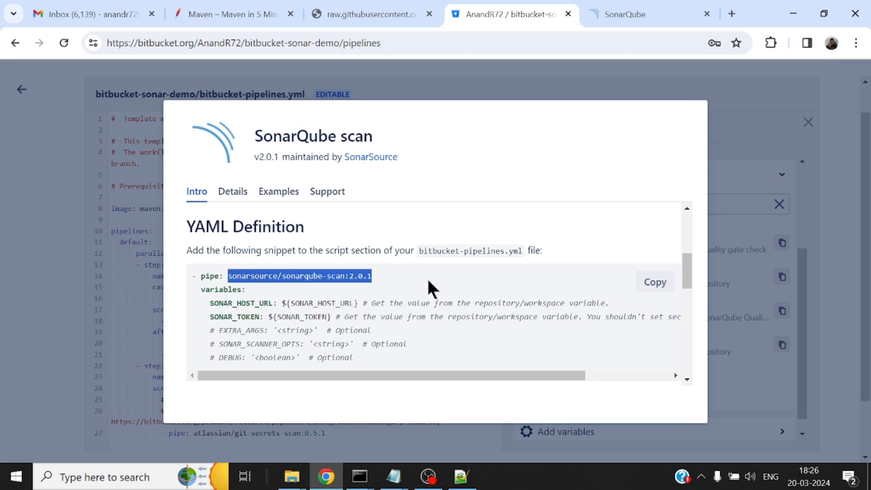
{"action": "scroll", "coordinate": [428, 286], "scroll_direction": "down", "scroll_amount": 4}
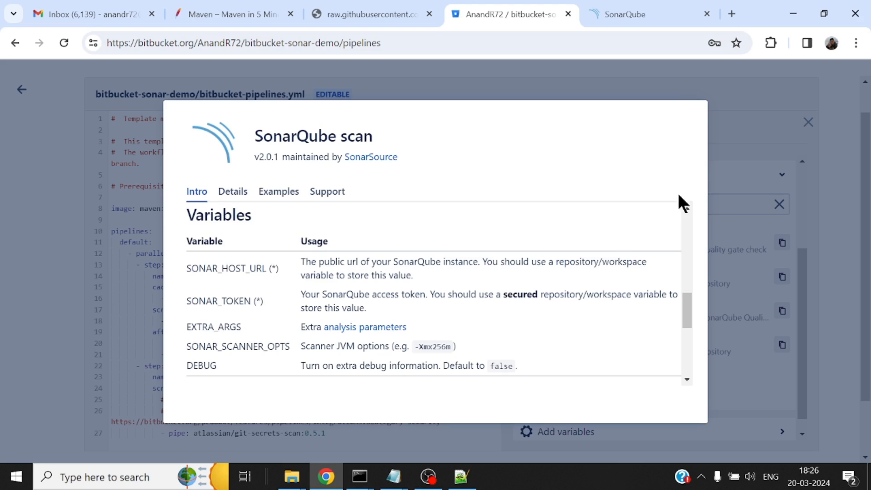
{"action": "scroll", "coordinate": [622, 294], "scroll_direction": "up", "scroll_amount": 5}
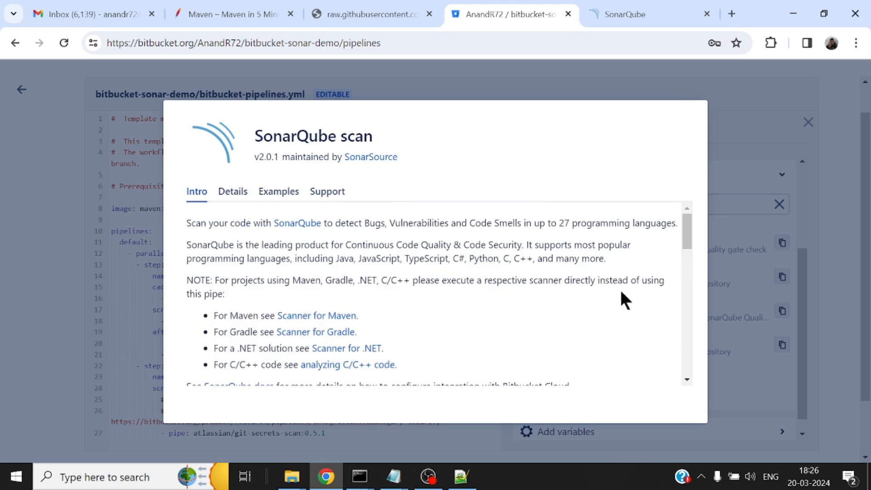
{"action": "left_click", "coordinate": [733, 147]}
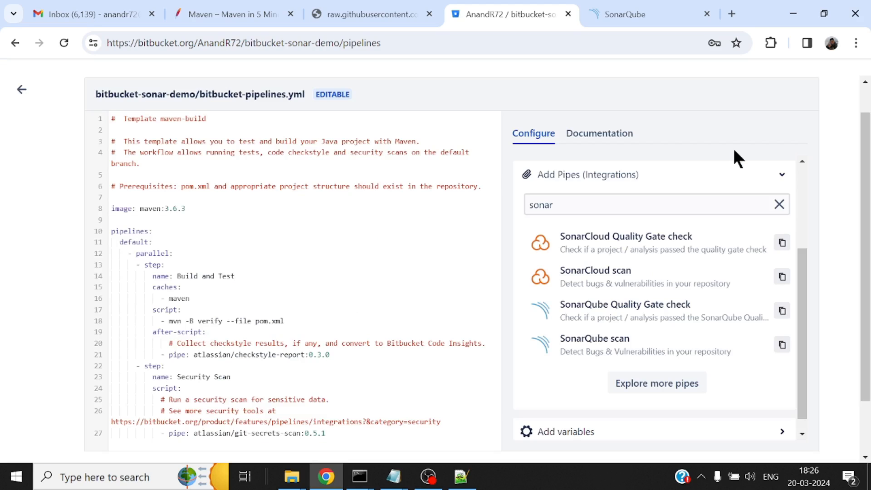
Replace the entire Maven template in bitbucket-pipelines.yml with the YAML copied from new 14 in Notepad++, and collapse the configuration area beside the editor
{"action": "left_click", "coordinate": [243, 249]}
{"action": "key", "text": "ctrl+a"}
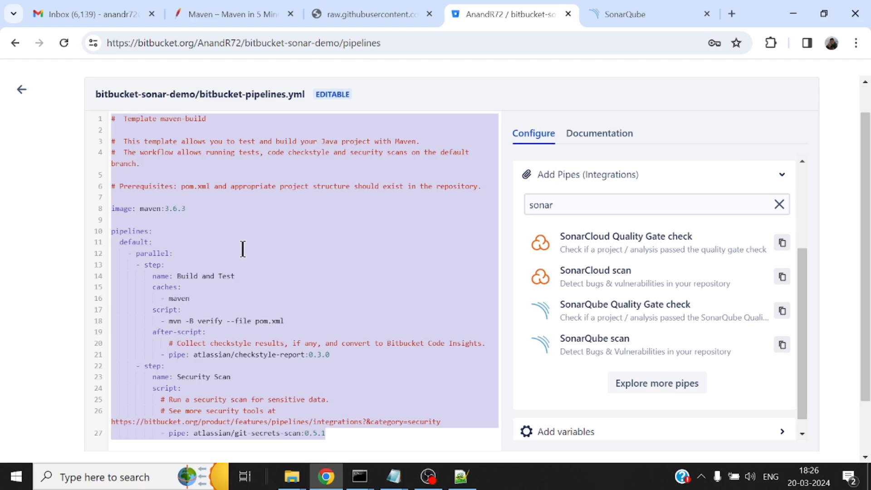
{"action": "key", "text": "BackSpace"}
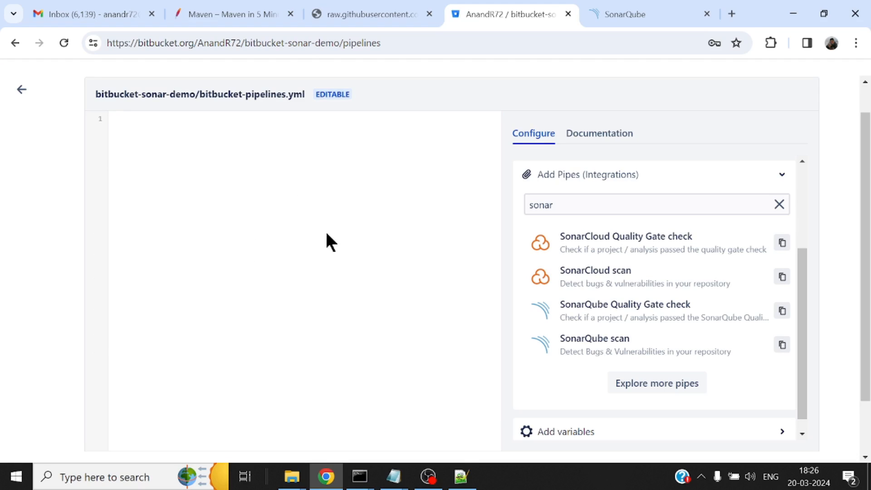
{"action": "left_click", "coordinate": [462, 476]}
{"action": "left_click", "coordinate": [340, 150]}
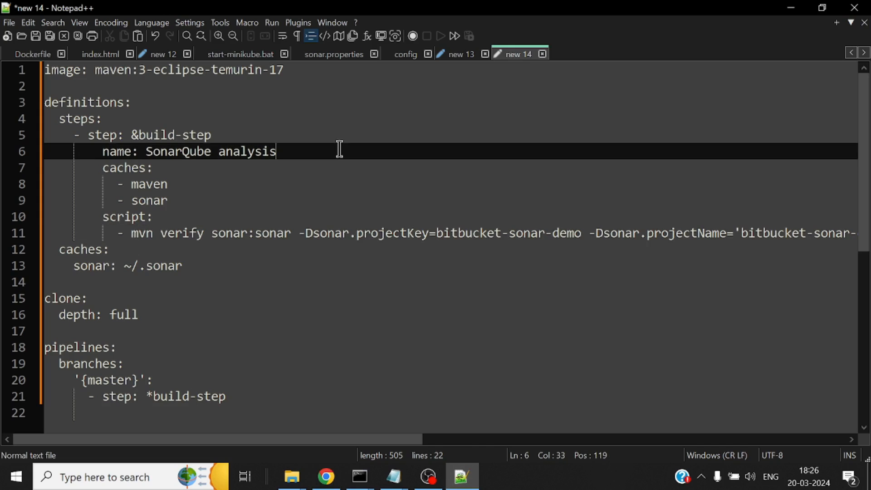
{"action": "key", "text": "ctrl+a"}
{"action": "key", "text": "ctrl+c"}
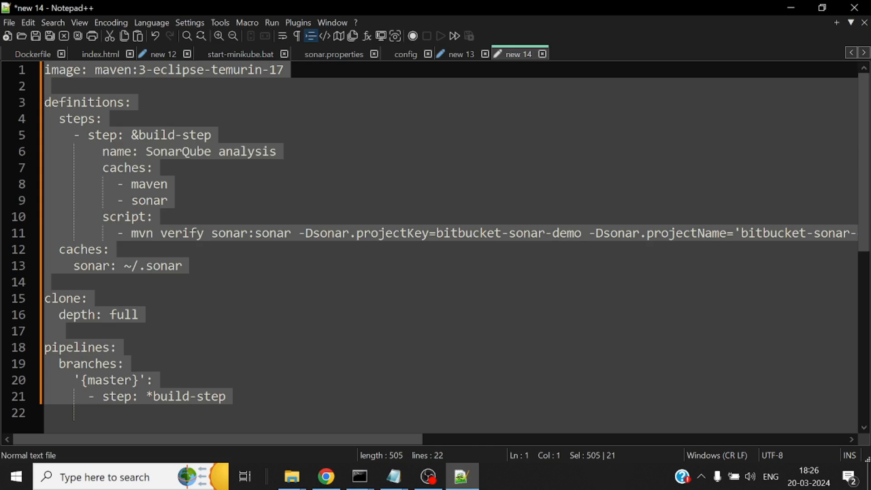
{"action": "left_click", "coordinate": [792, 9]}
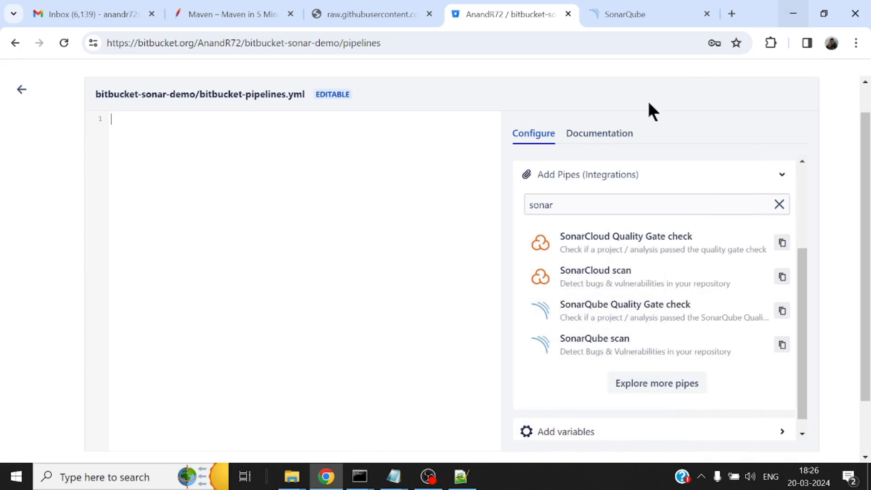
{"action": "key", "text": "ctrl+v"}
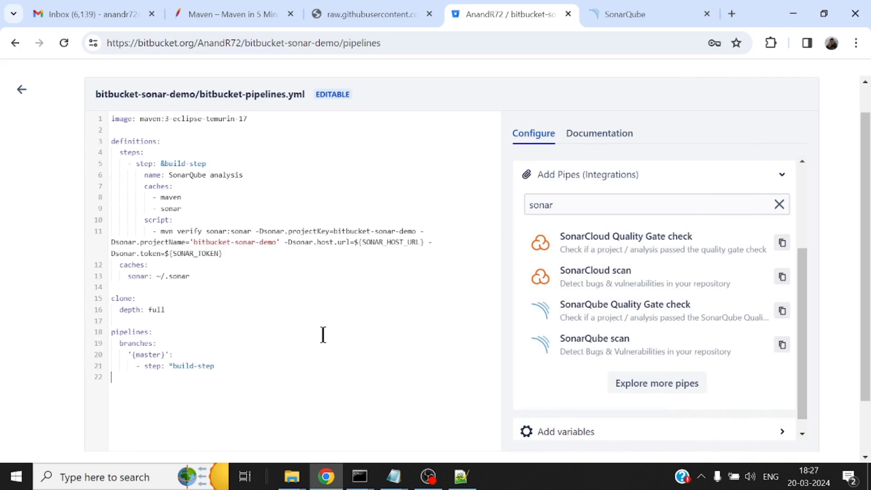
{"action": "left_click", "coordinate": [493, 290]}
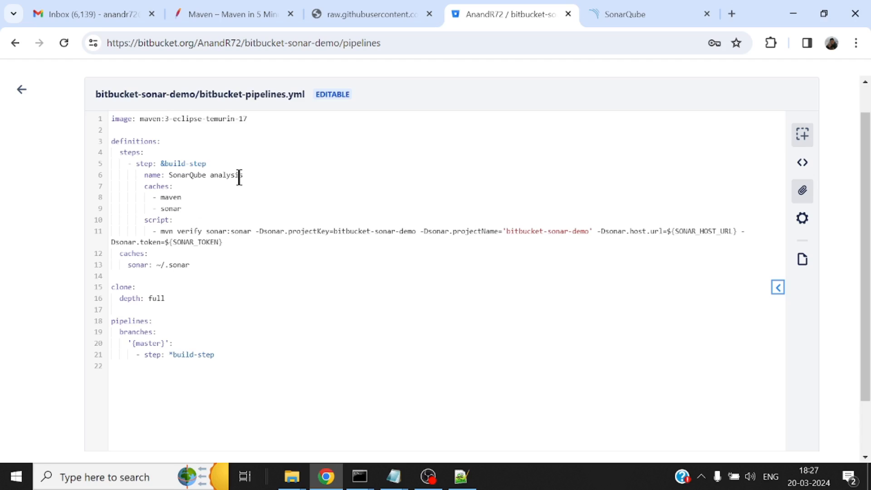
Try a leading space before image on line 1 of bitbucket-pipelines.yml, check the YAML validation marker, and remove the space
{"action": "scroll", "coordinate": [223, 220], "scroll_direction": "up", "scroll_amount": 1}
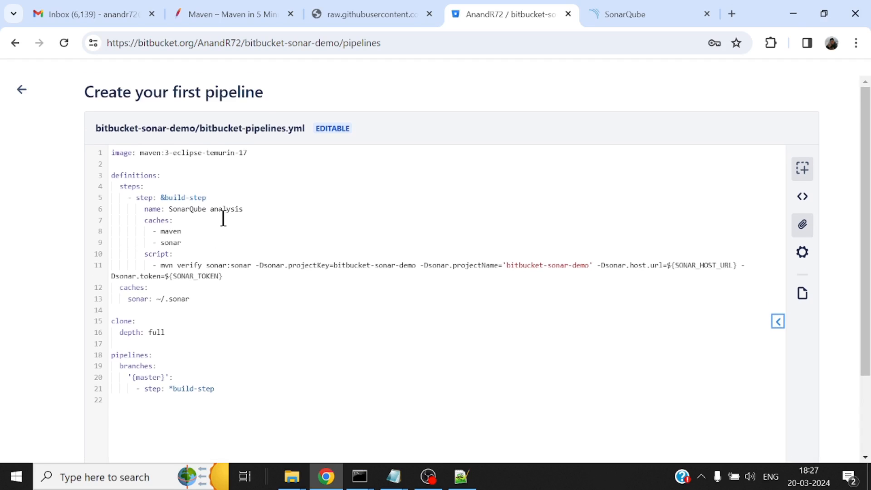
{"action": "left_click", "coordinate": [111, 153]}
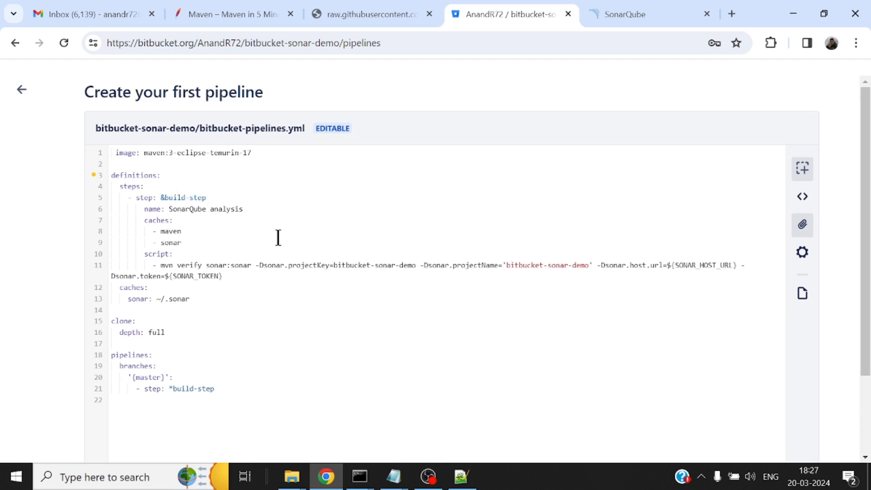
{"action": "mouse_move", "coordinate": [94, 177]}
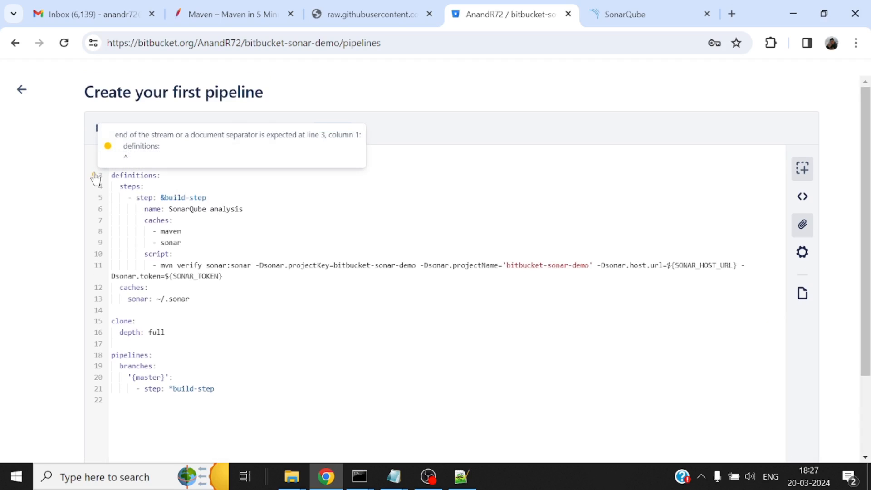
{"action": "key", "text": "BackSpace"}
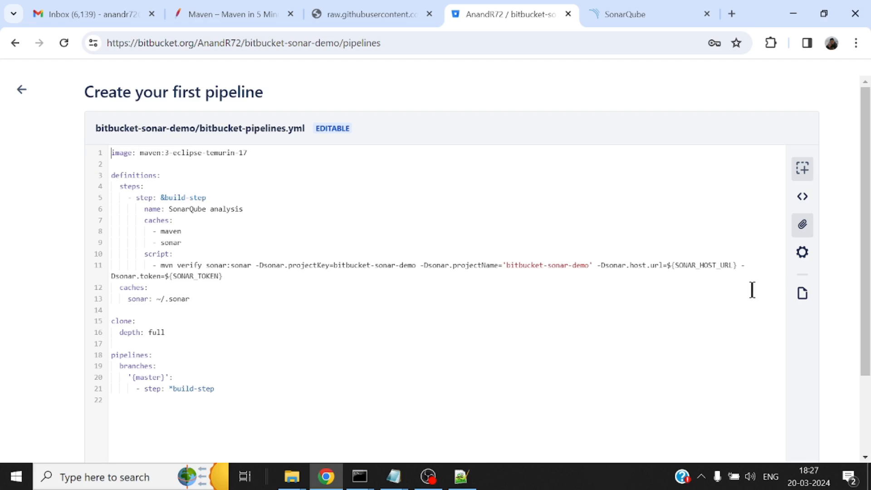
Review SonarQube's Bitbucket Pipelines tutorial for bitbucket-sonar-demo and check the analysis status in the project list
{"action": "scroll", "coordinate": [549, 280], "scroll_direction": "down", "scroll_amount": 2}
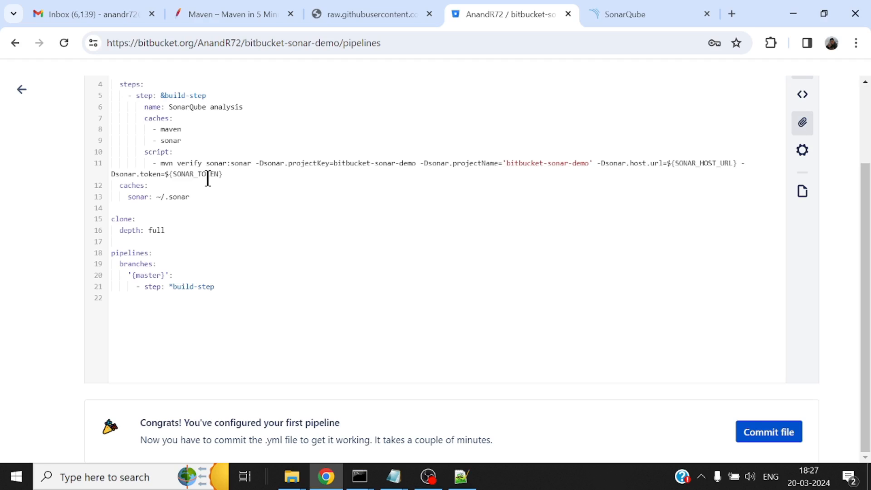
{"action": "left_click", "coordinate": [629, 13]}
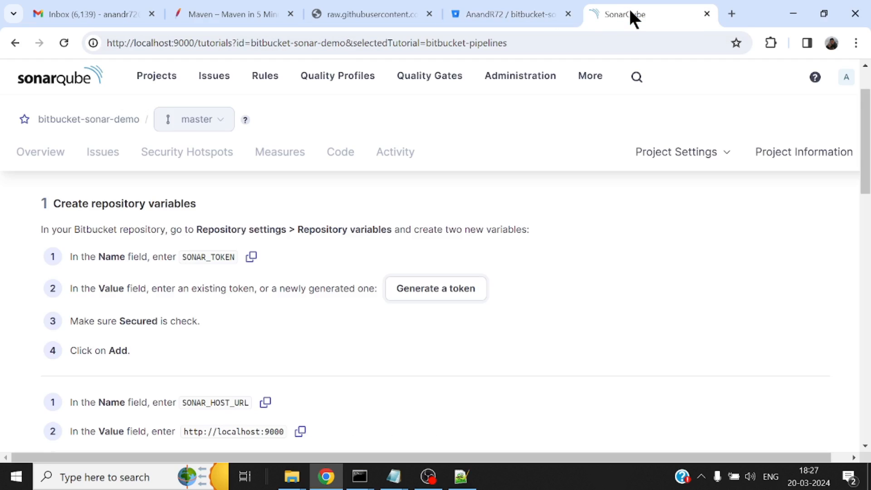
{"action": "scroll", "coordinate": [557, 271], "scroll_direction": "down", "scroll_amount": 10}
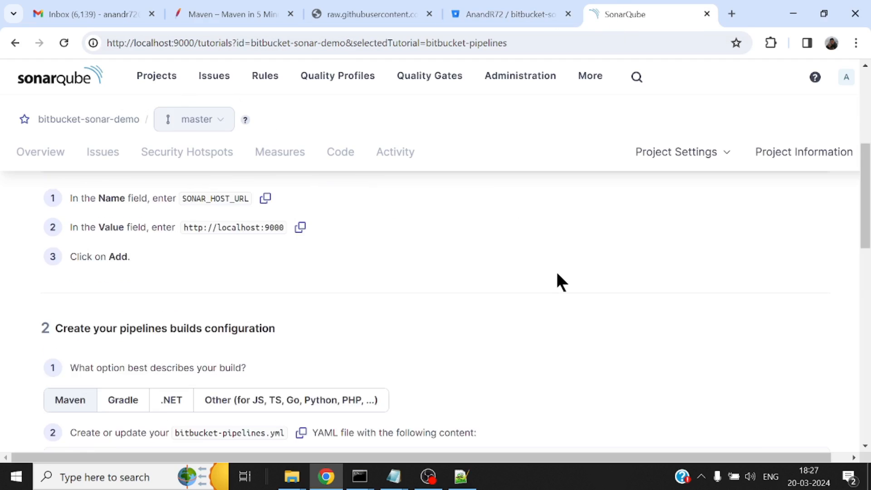
{"action": "scroll", "coordinate": [558, 274], "scroll_direction": "down", "scroll_amount": 5}
{"action": "scroll", "coordinate": [558, 274], "scroll_direction": "up", "scroll_amount": 10}
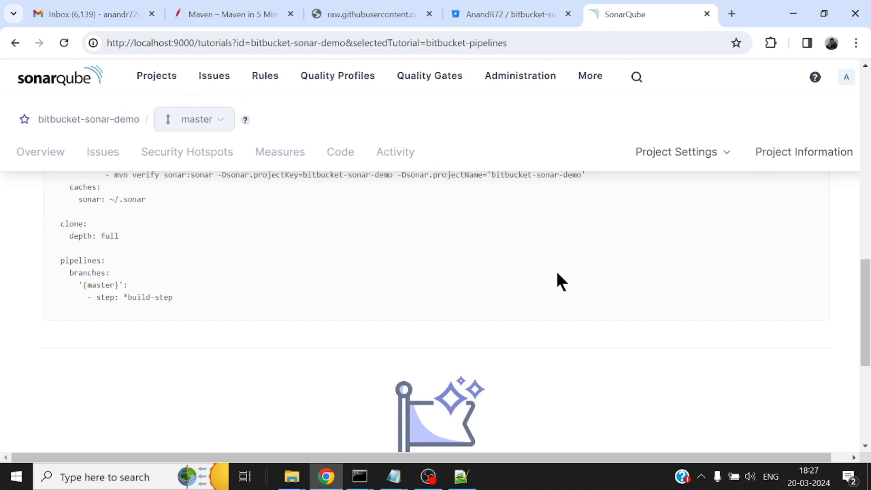
{"action": "scroll", "coordinate": [556, 281], "scroll_direction": "up", "scroll_amount": 5}
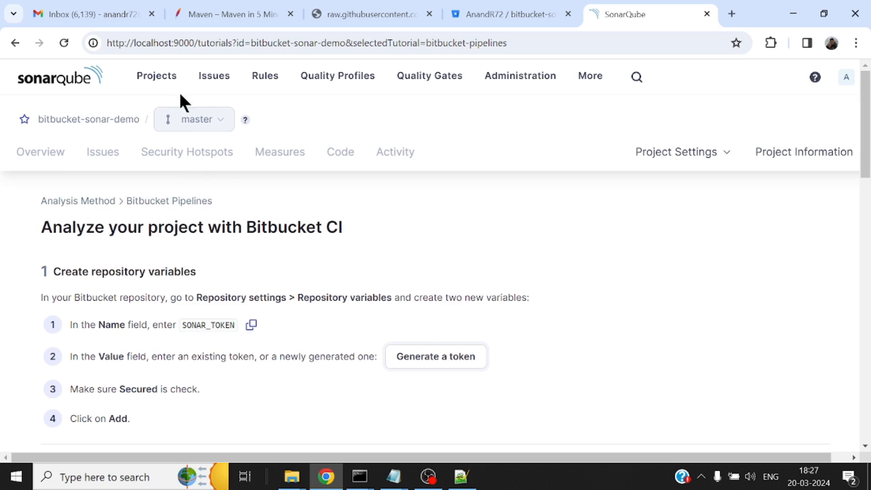
{"action": "left_click", "coordinate": [164, 80]}
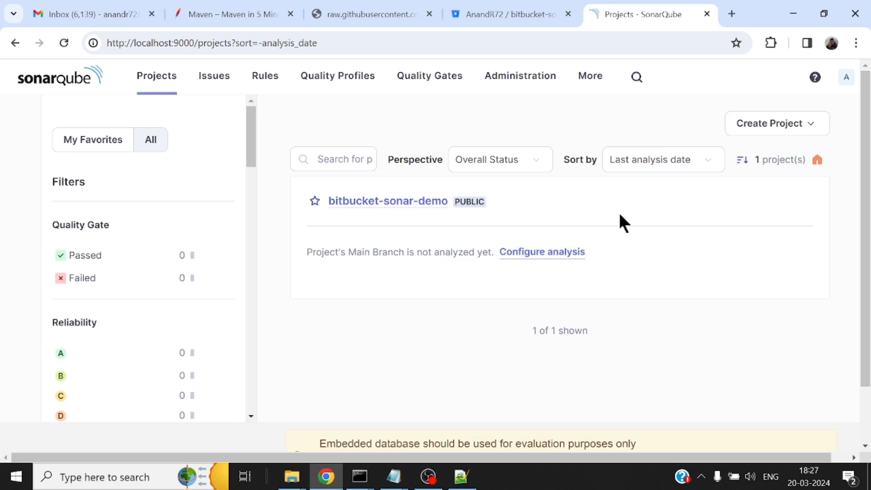
Commit bitbucket-pipelines.yml in Bitbucket and open the pipeline run started by that commit
{"action": "left_click", "coordinate": [508, 14]}
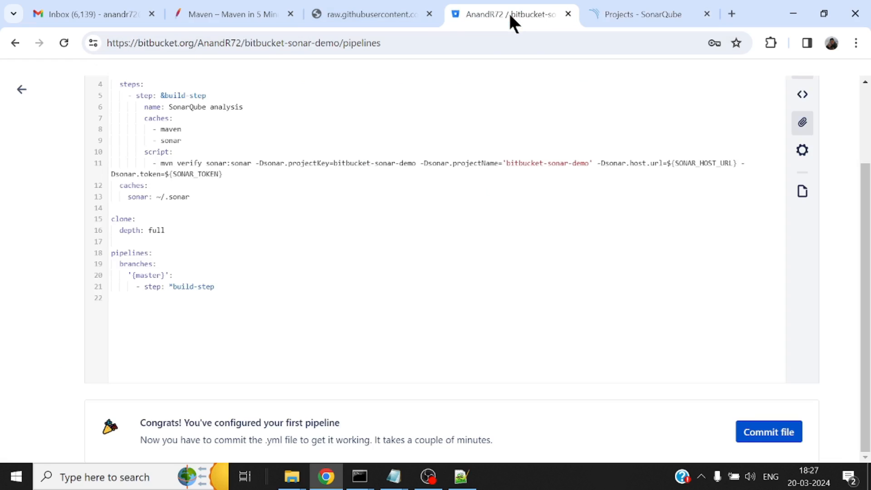
{"action": "left_click", "coordinate": [774, 435]}
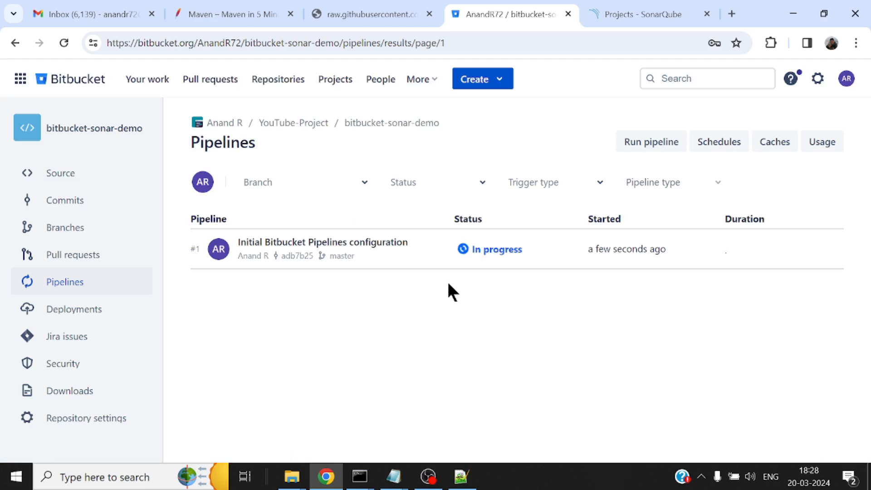
{"action": "left_click", "coordinate": [500, 251]}
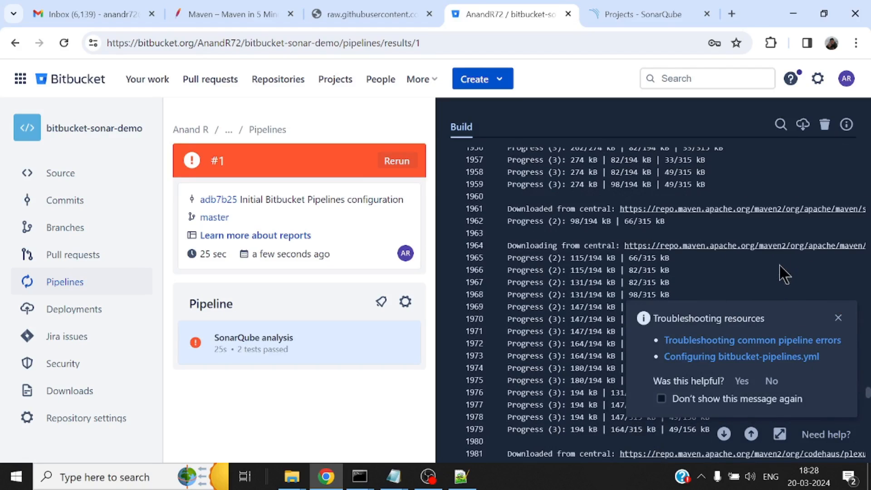
Dismiss the troubleshooting hint and examine the final lines of the SonarQube analysis build log
{"action": "left_click", "coordinate": [839, 317]}
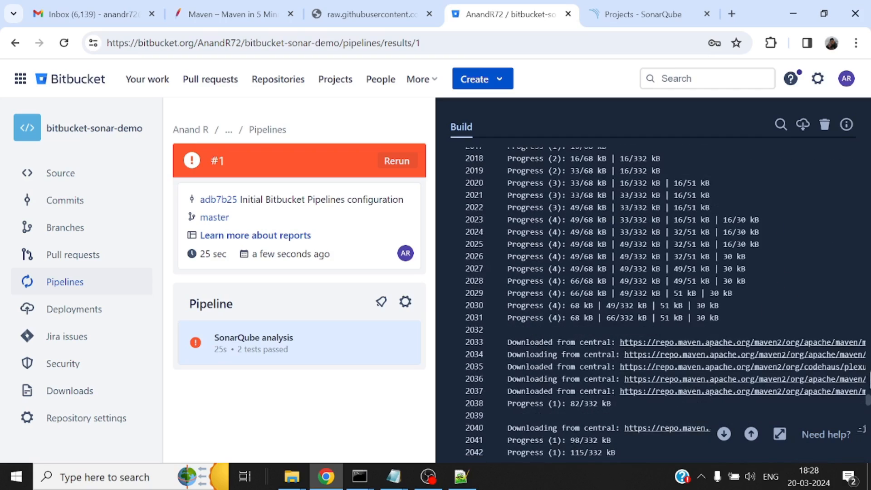
{"action": "left_click", "coordinate": [869, 394]}
{"action": "left_click", "coordinate": [869, 425]}
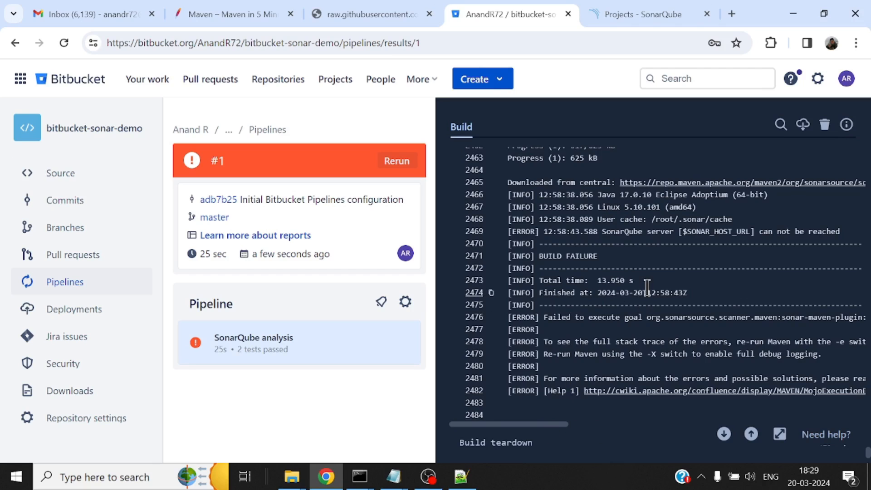
{"action": "scroll", "coordinate": [649, 290], "scroll_direction": "up", "scroll_amount": 2}
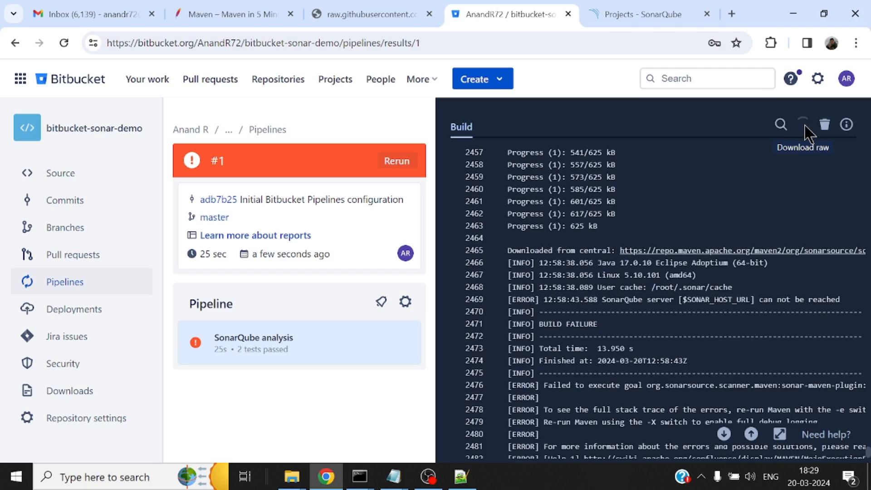
Open the downloaded raw pipeline log in Notepad, read the SONAR_HOST_URL error near its end, and close the log
{"action": "left_click", "coordinate": [666, 76]}
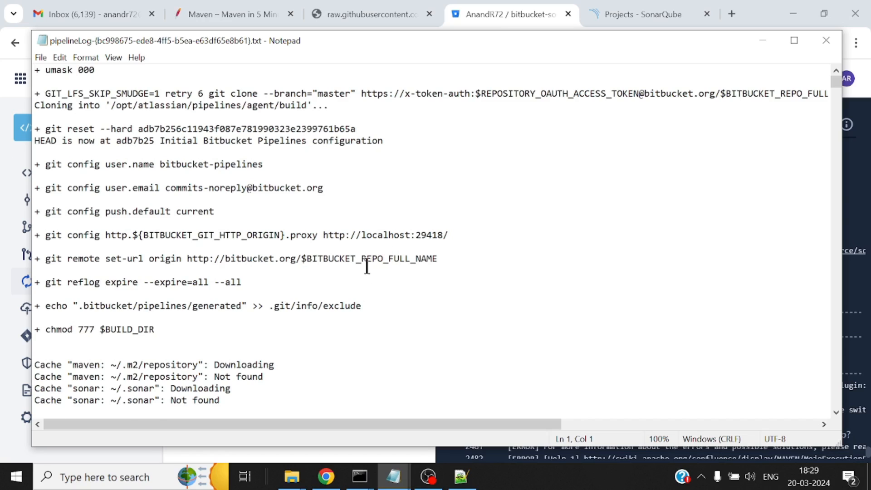
{"action": "scroll", "coordinate": [368, 267], "scroll_direction": "down", "scroll_amount": 5}
{"action": "left_click_drag", "start_coordinate": [835, 88], "coordinate": [836, 419]}
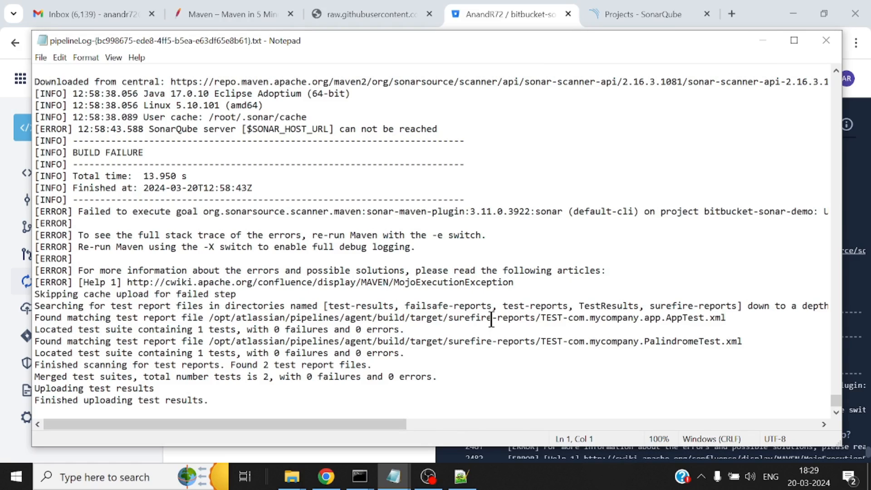
{"action": "scroll", "coordinate": [491, 320], "scroll_direction": "up", "scroll_amount": 1}
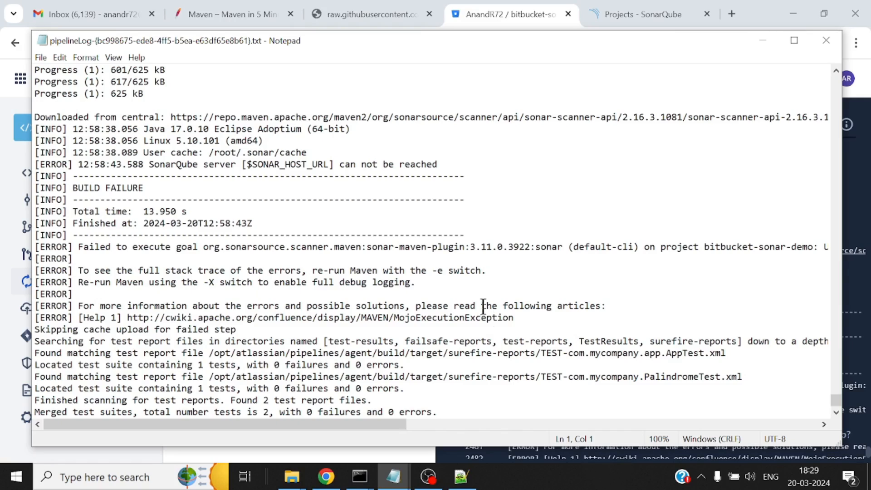
{"action": "left_click_drag", "start_coordinate": [241, 164], "coordinate": [424, 165]}
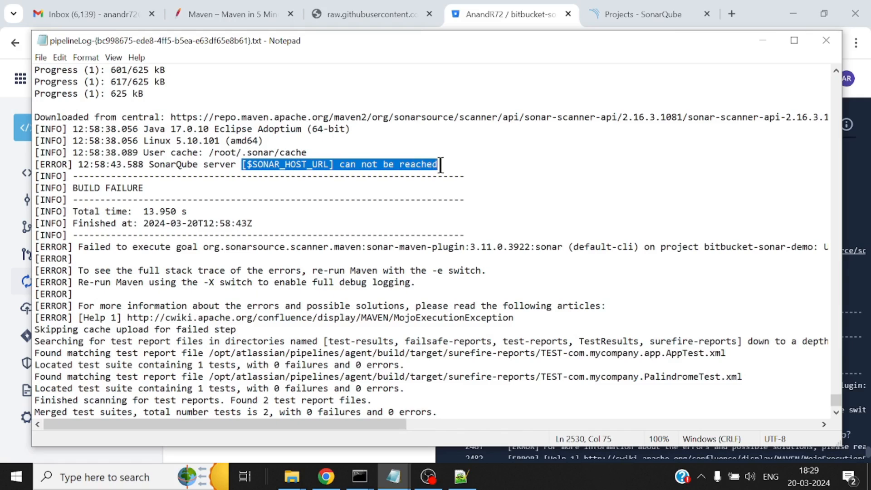
{"action": "left_click", "coordinate": [825, 44]}
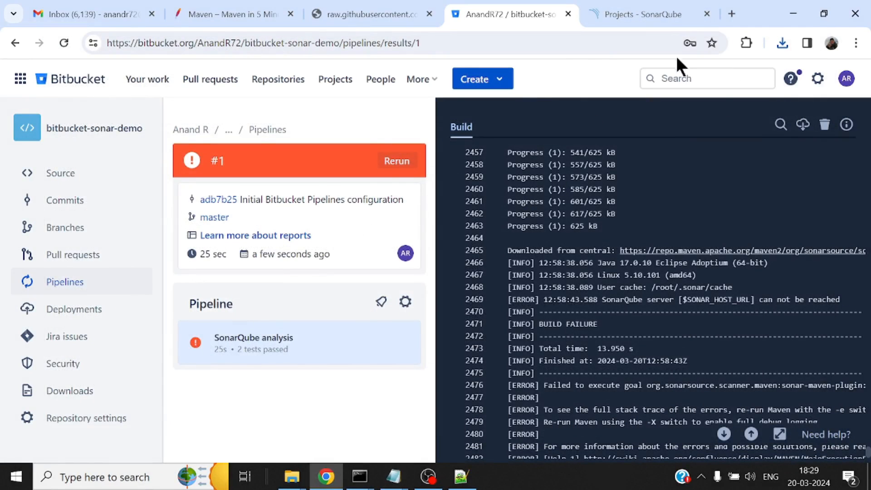
Copy the public zrok share URL from the command window and open it in a new browser window
{"action": "left_click", "coordinate": [638, 14]}
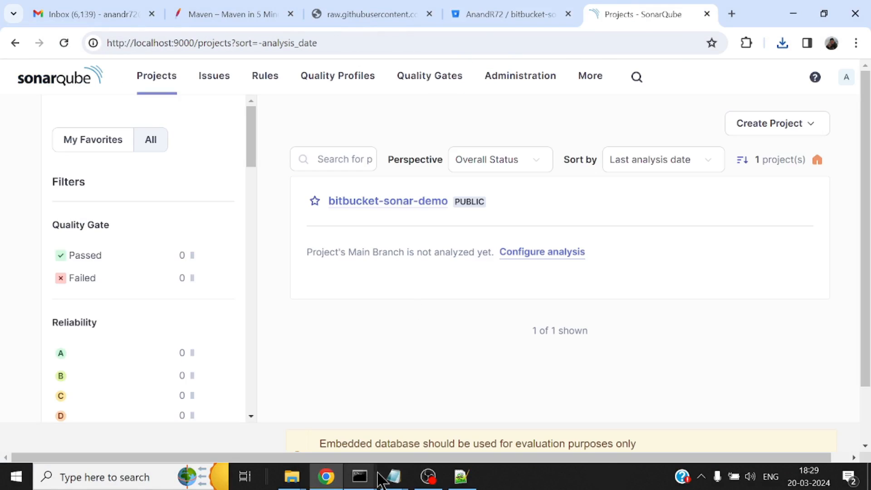
{"action": "mouse_move", "coordinate": [360, 477]}
{"action": "left_click", "coordinate": [486, 412]}
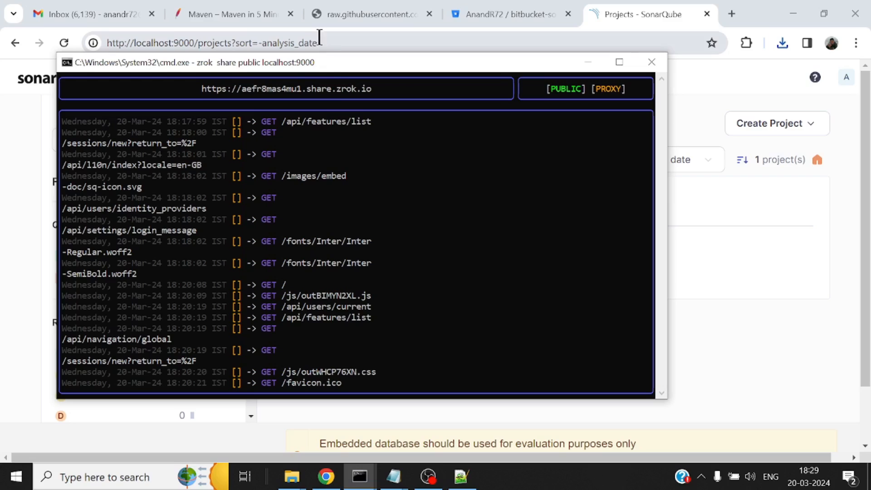
{"action": "double_click", "coordinate": [329, 89]}
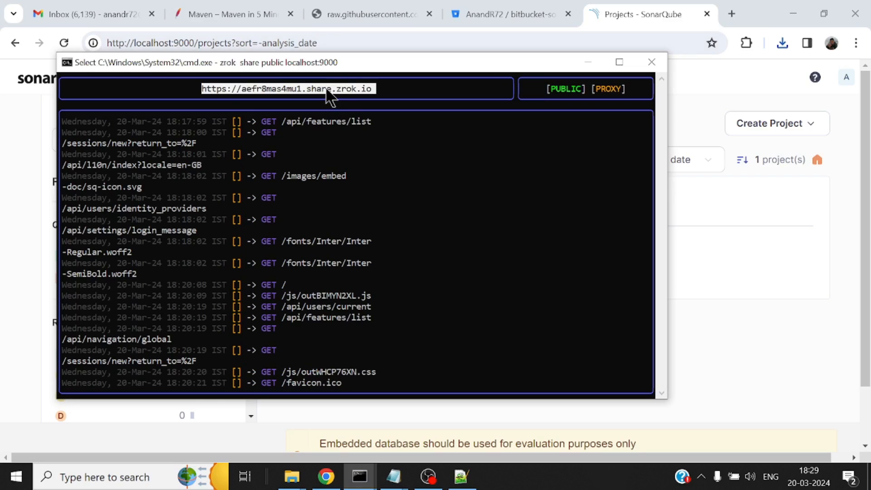
{"action": "right_click", "coordinate": [307, 88]}
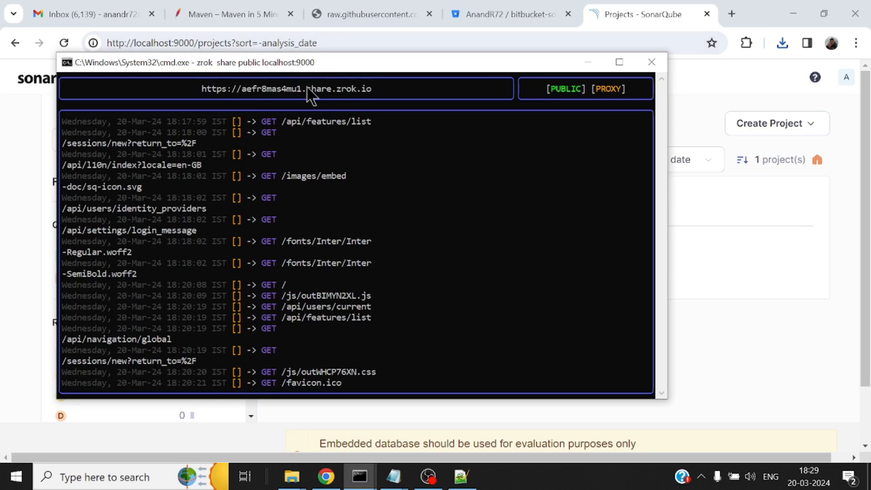
{"action": "left_click", "coordinate": [857, 42]}
{"action": "left_click", "coordinate": [695, 113]}
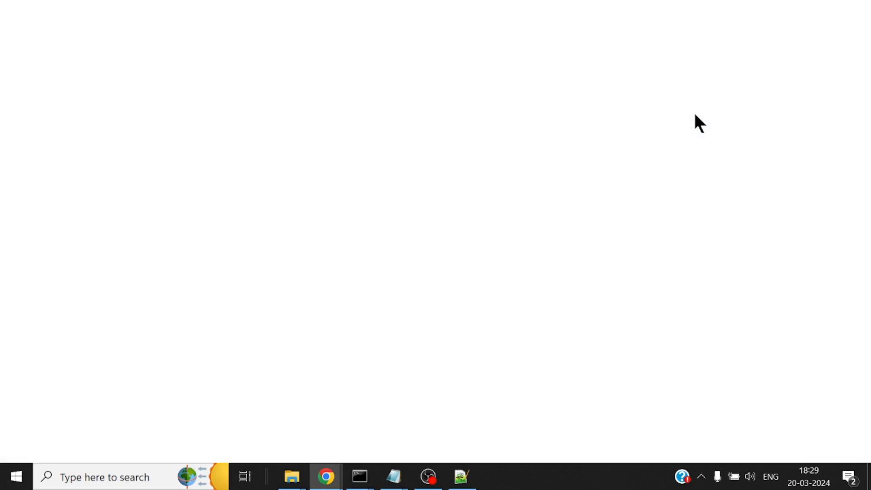
{"action": "type", "text": "https://aefr8mas4mu1.share.zrok.io"}
{"action": "key", "text": "Return"}
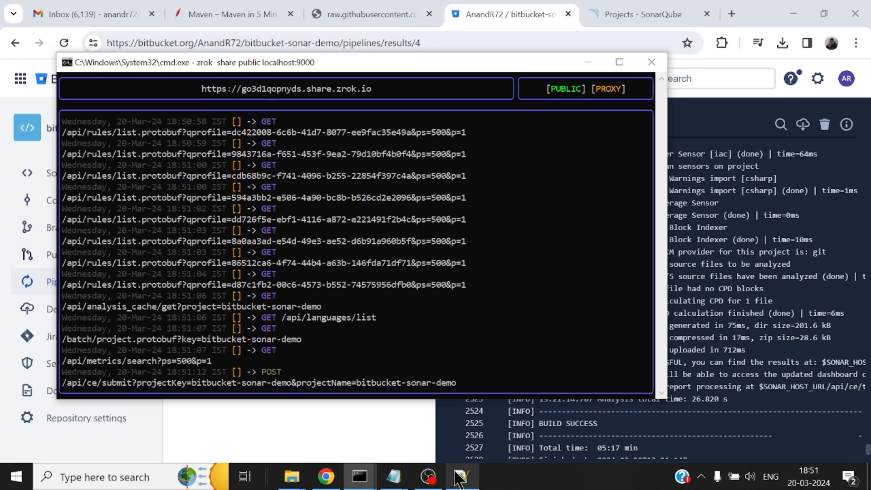
Browse File Explorer to the bitbucket-sonar-demo folder inside Repos in the user profile folder
{"action": "mouse_move", "coordinate": [292, 477]}
{"action": "mouse_move", "coordinate": [429, 433]}
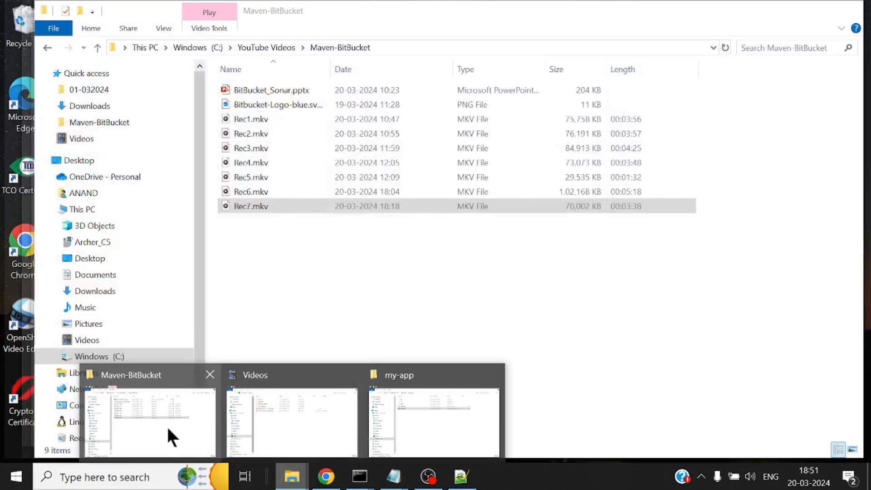
{"action": "left_click", "coordinate": [428, 415]}
{"action": "left_click", "coordinate": [185, 47]}
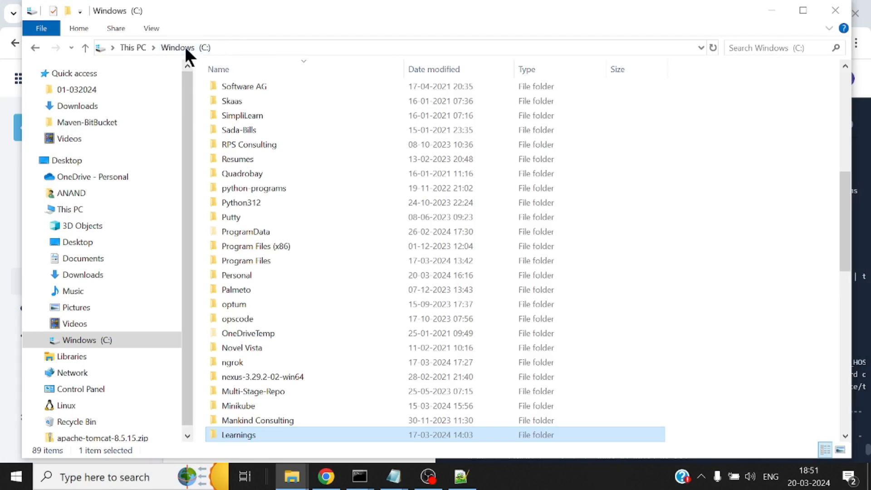
{"action": "left_click", "coordinate": [74, 196]}
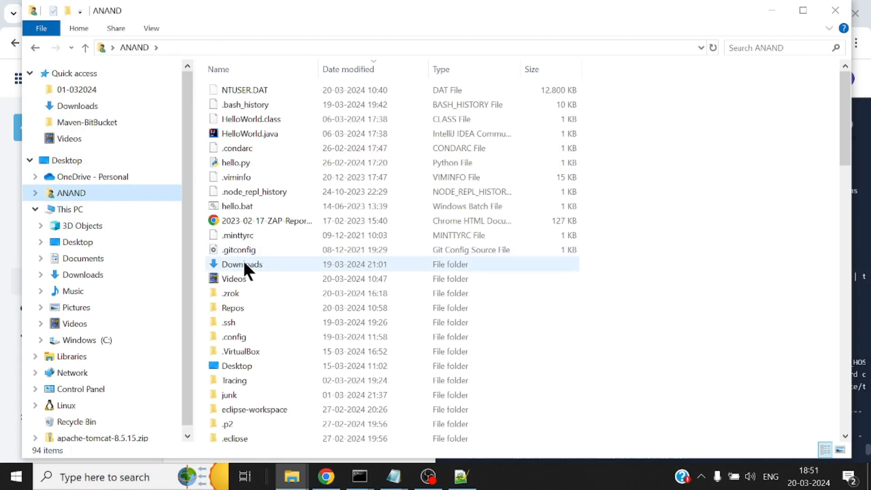
{"action": "left_click", "coordinate": [237, 307]}
{"action": "double_click", "coordinate": [237, 307]}
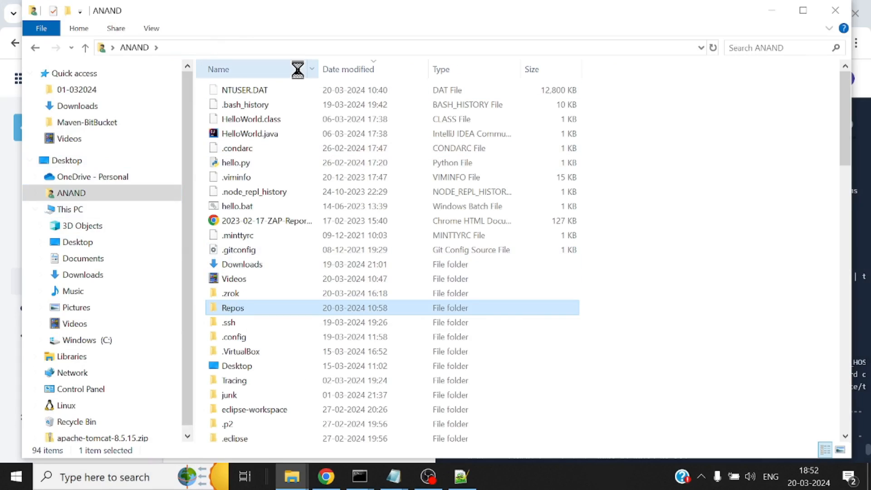
{"action": "double_click", "coordinate": [274, 90]}
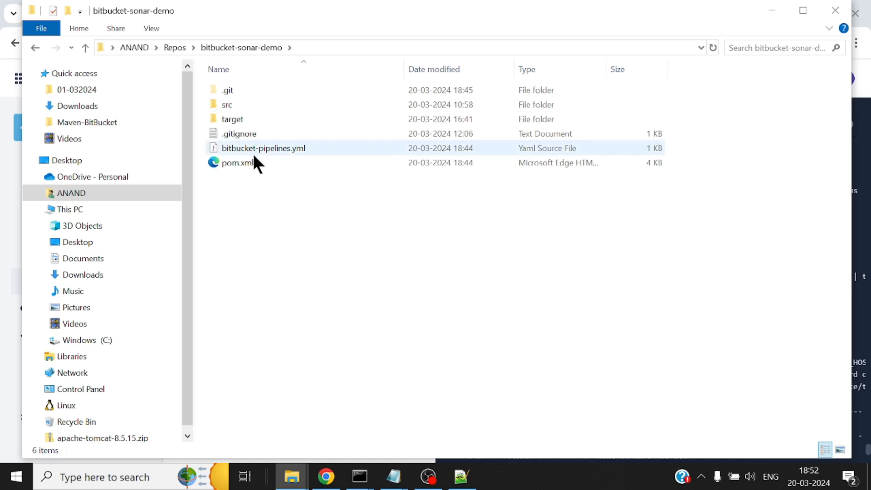
Open pom.xml from bitbucket-sonar-demo in Notepad++ and examine its JaCoCo and Sonar properties
{"action": "left_click", "coordinate": [244, 163]}
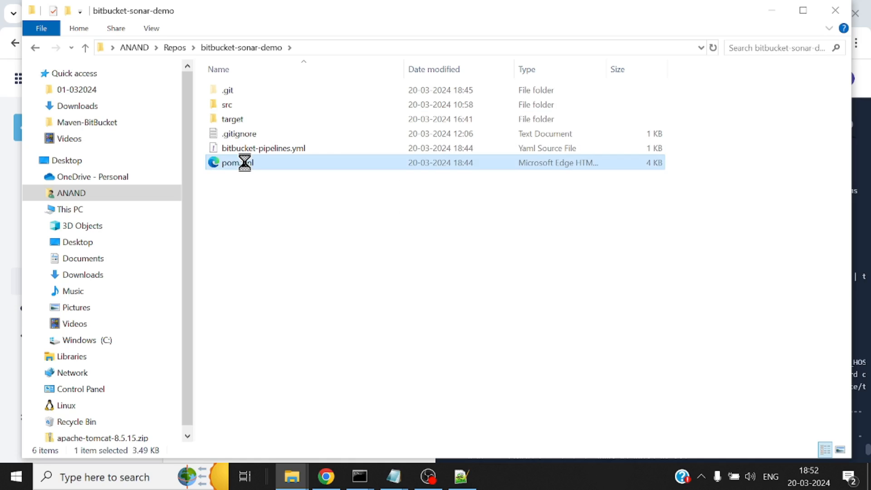
{"action": "right_click", "coordinate": [244, 163]}
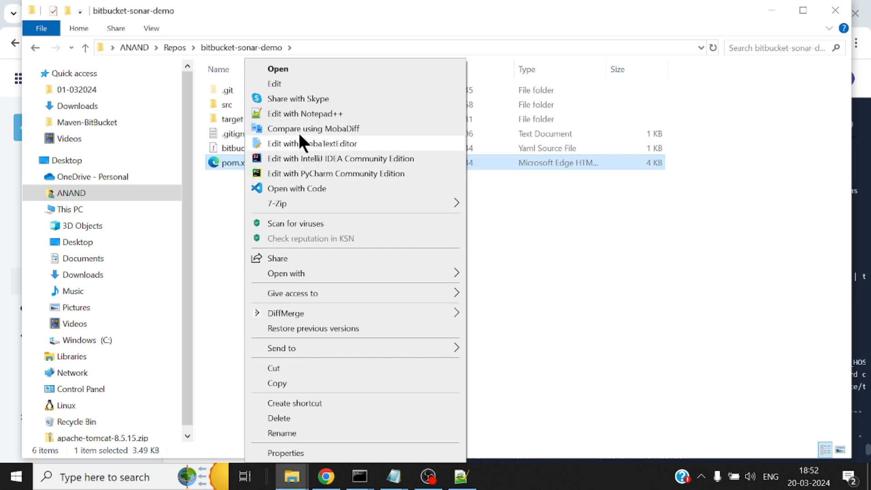
{"action": "left_click", "coordinate": [300, 113]}
{"action": "scroll", "coordinate": [407, 217], "scroll_direction": "down", "scroll_amount": 4}
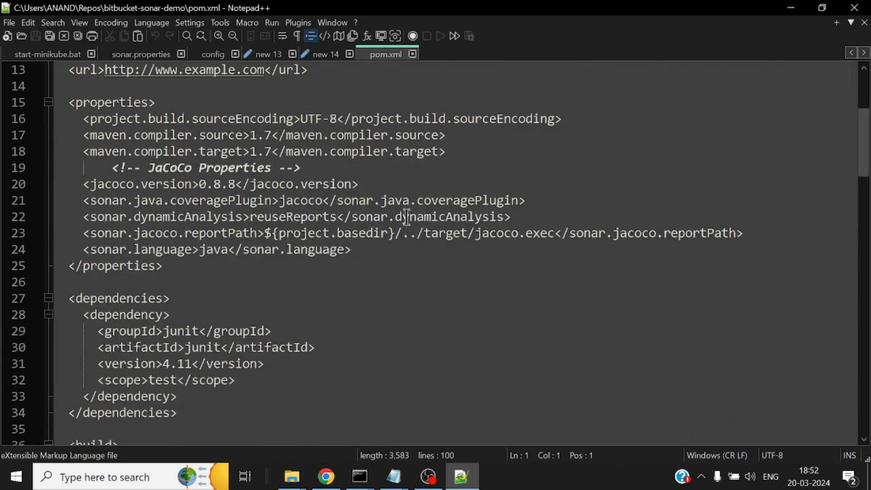
Highlight the pom.xml properties from jacoco.version to the closing properties tag, close Notepad++, and return to the pipeline results in Chrome
{"action": "left_click_drag", "start_coordinate": [83, 183], "coordinate": [319, 270]}
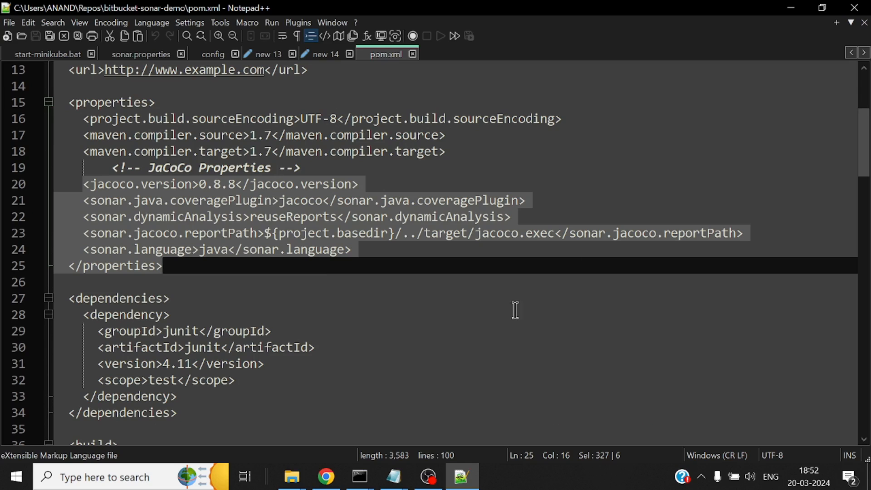
{"action": "left_click", "coordinate": [855, 14]}
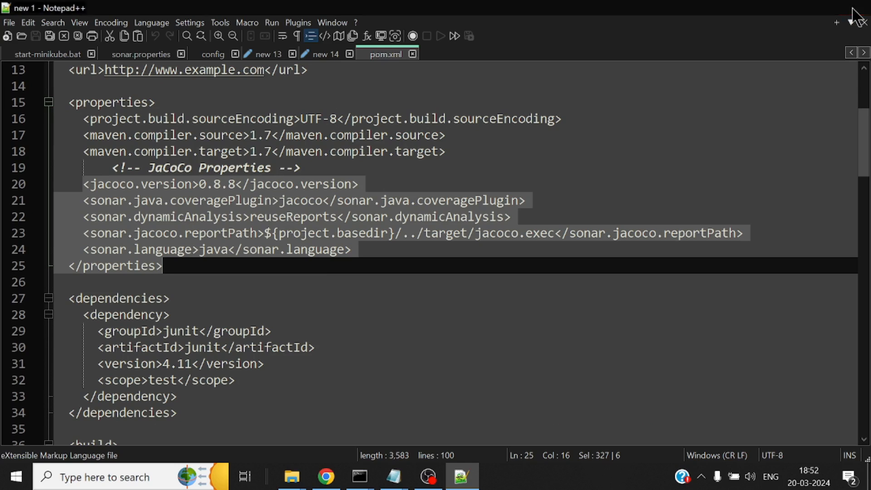
{"action": "left_click", "coordinate": [326, 476]}
Check the zrok share's request log in the command window and review the SonarQube analysis output in pipeline #4's build log
{"action": "mouse_move", "coordinate": [356, 479]}
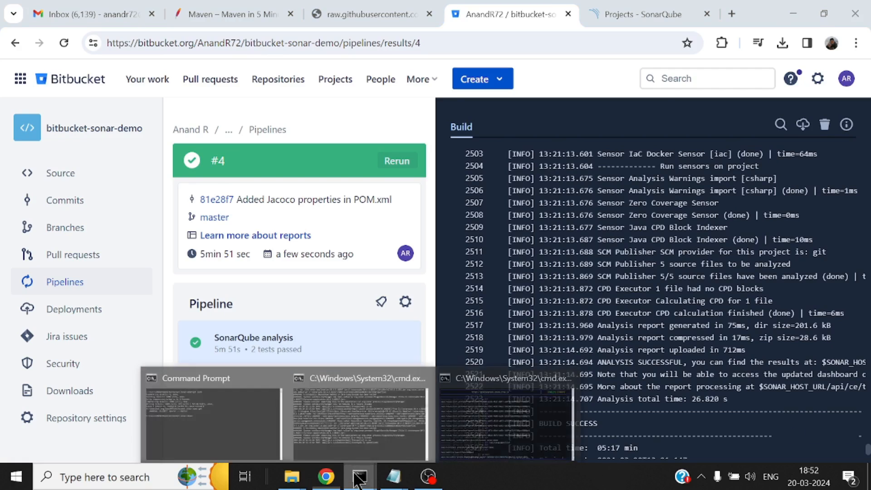
{"action": "left_click", "coordinate": [487, 429]}
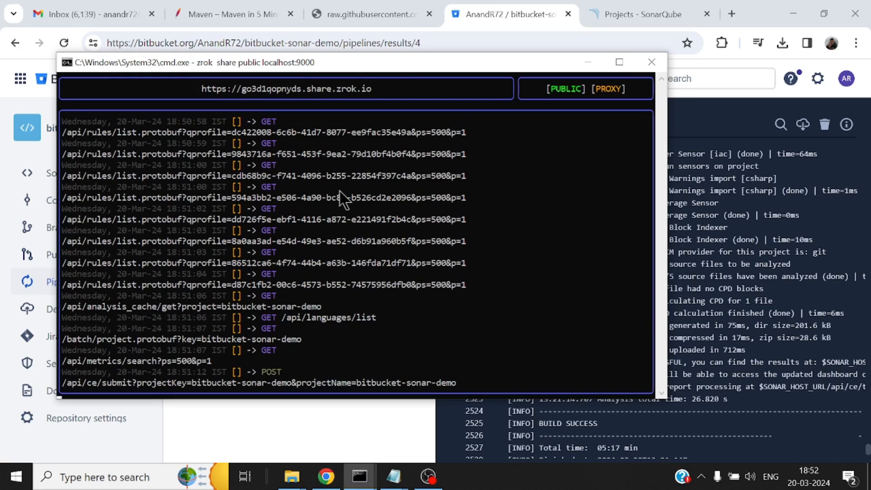
{"action": "left_click", "coordinate": [702, 260]}
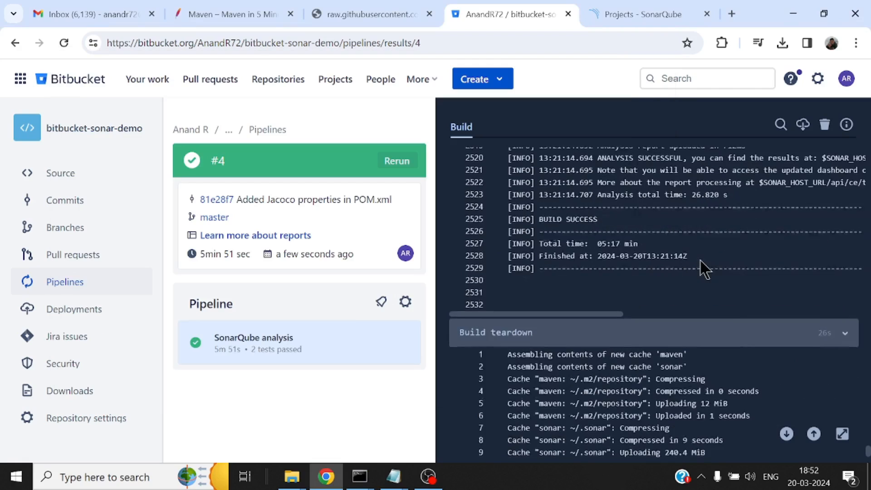
{"action": "scroll", "coordinate": [703, 268], "scroll_direction": "up", "scroll_amount": 10}
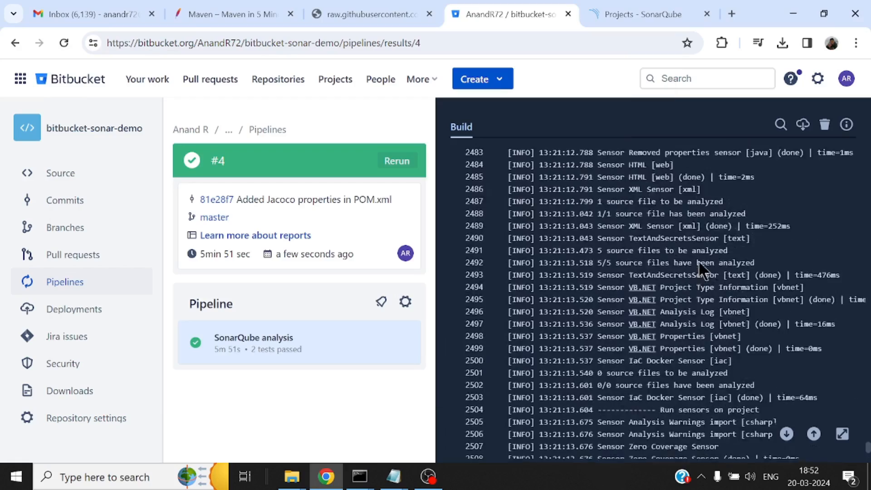
{"action": "scroll", "coordinate": [702, 269], "scroll_direction": "up", "scroll_amount": 5}
{"action": "scroll", "coordinate": [699, 273], "scroll_direction": "down", "scroll_amount": 18}
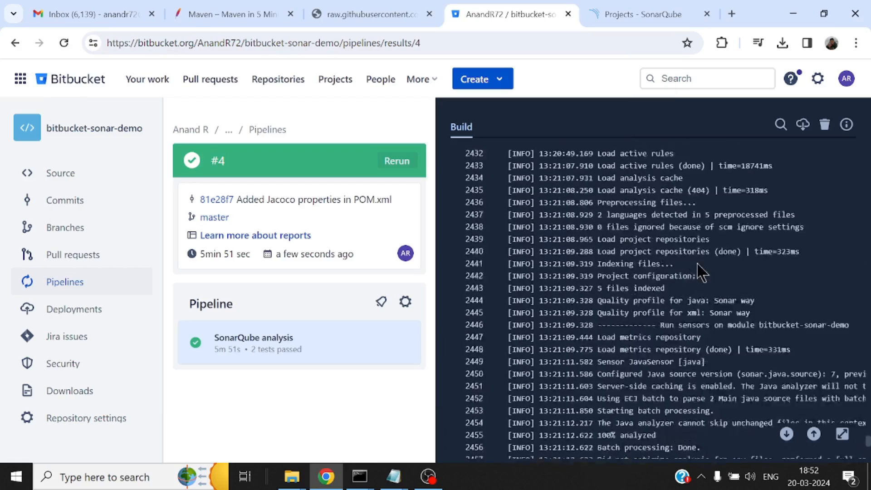
{"action": "scroll", "coordinate": [699, 273], "scroll_direction": "down", "scroll_amount": 2}
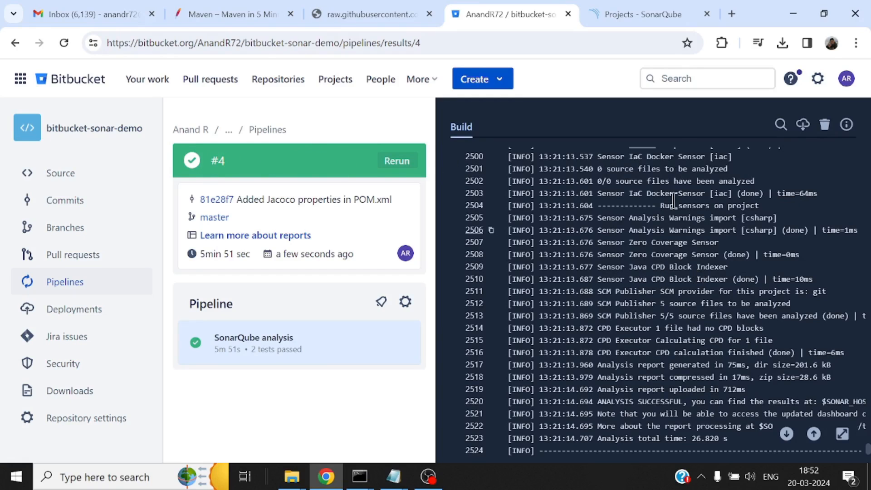
Reload the local SonarQube projects page and open the bitbucket-sonar-demo project
{"action": "left_click", "coordinate": [634, 16]}
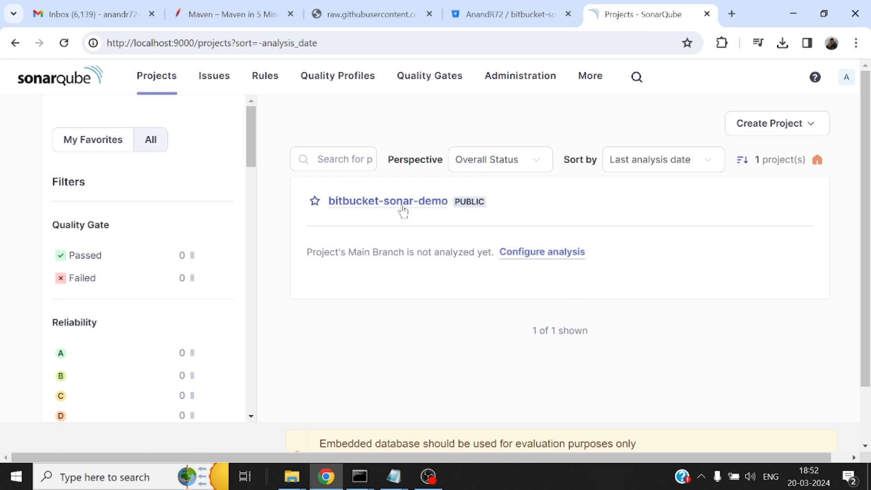
{"action": "left_click", "coordinate": [64, 43]}
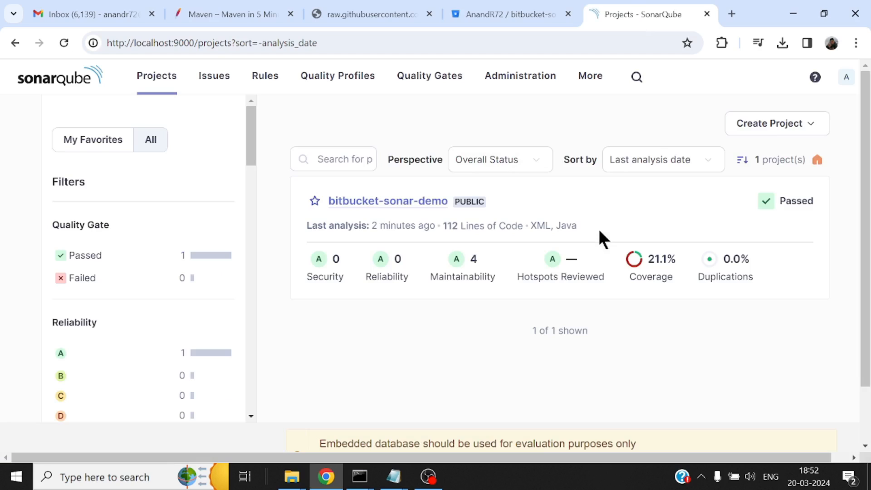
{"action": "left_click", "coordinate": [393, 202]}
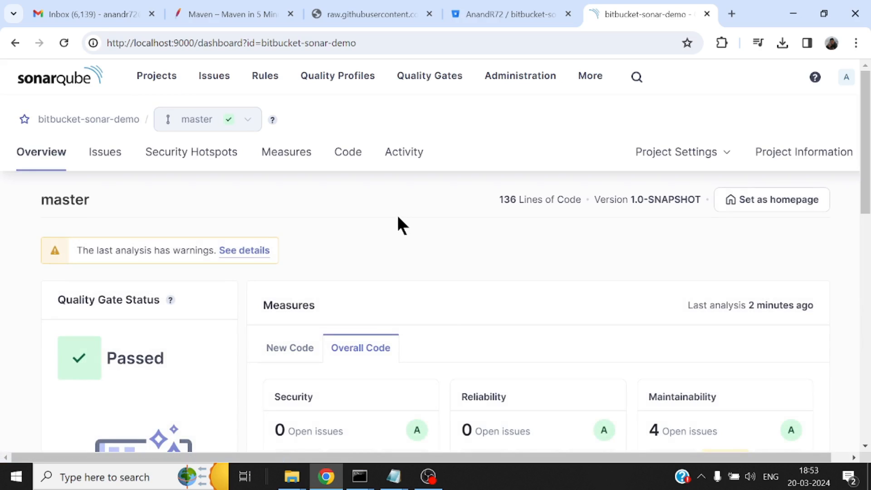
Review the overall code measures of bitbucket-sonar-demo and open the per-file list behind its Coverage measure
{"action": "scroll", "coordinate": [446, 296], "scroll_direction": "down", "scroll_amount": 3}
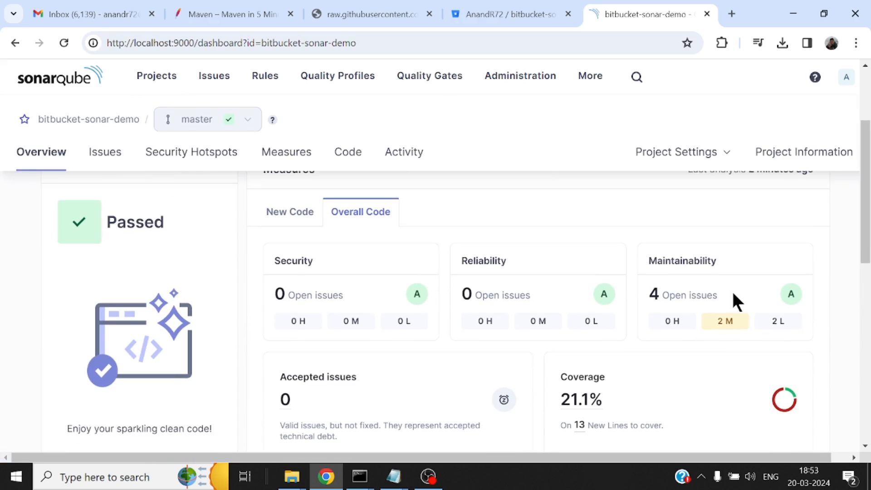
{"action": "scroll", "coordinate": [683, 357], "scroll_direction": "down", "scroll_amount": 1}
{"action": "left_click", "coordinate": [586, 326]}
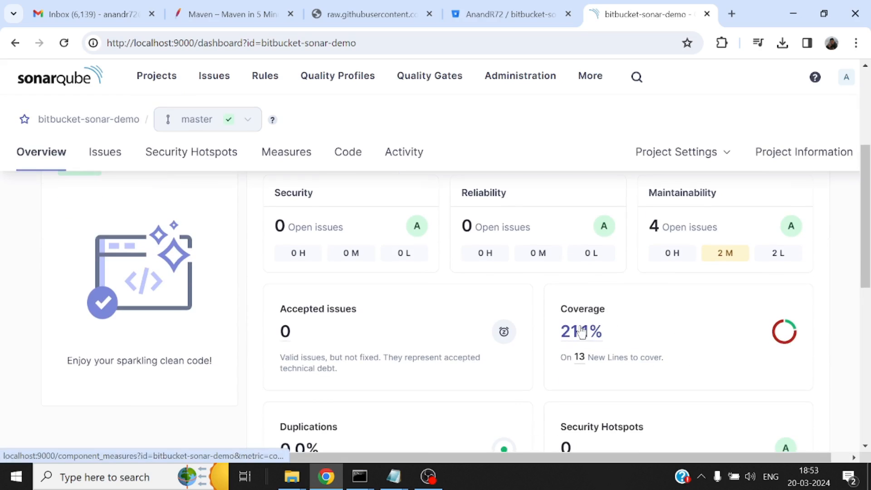
{"action": "scroll", "coordinate": [552, 306], "scroll_direction": "down", "scroll_amount": 3}
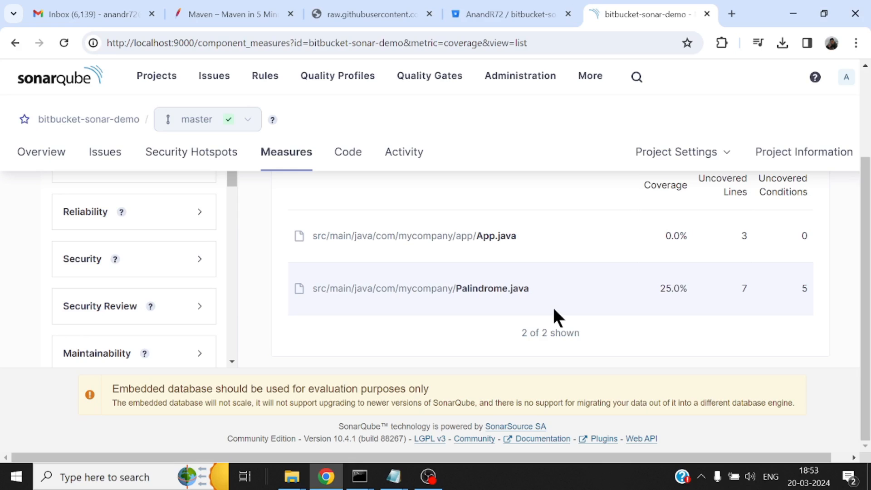
Open Palindrome.java from the coverage list and examine which of its lines are covered and uncovered
{"action": "left_click", "coordinate": [491, 289]}
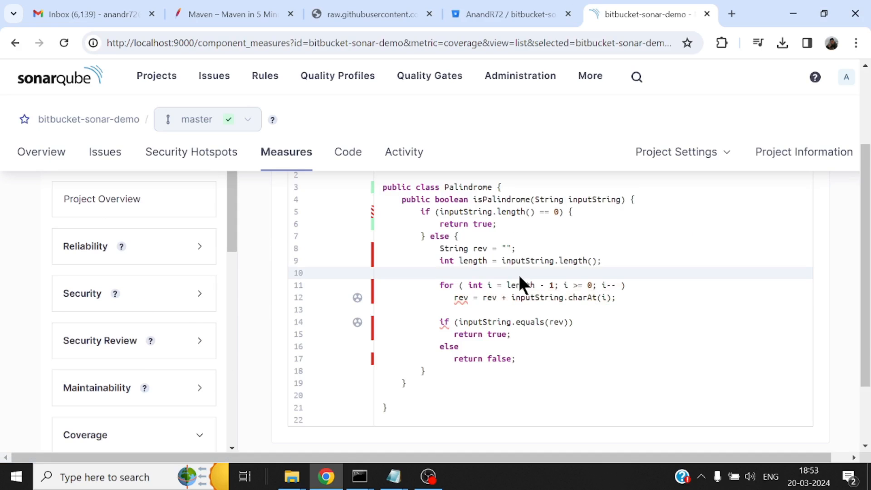
{"action": "scroll", "coordinate": [576, 365], "scroll_direction": "up", "scroll_amount": 2}
{"action": "scroll", "coordinate": [576, 364], "scroll_direction": "down", "scroll_amount": 2}
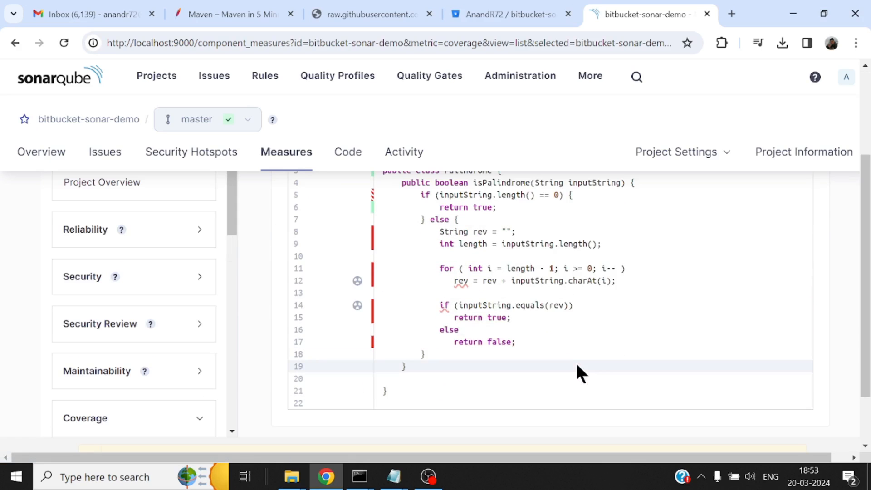
{"action": "scroll", "coordinate": [509, 286], "scroll_direction": "up", "scroll_amount": 2}
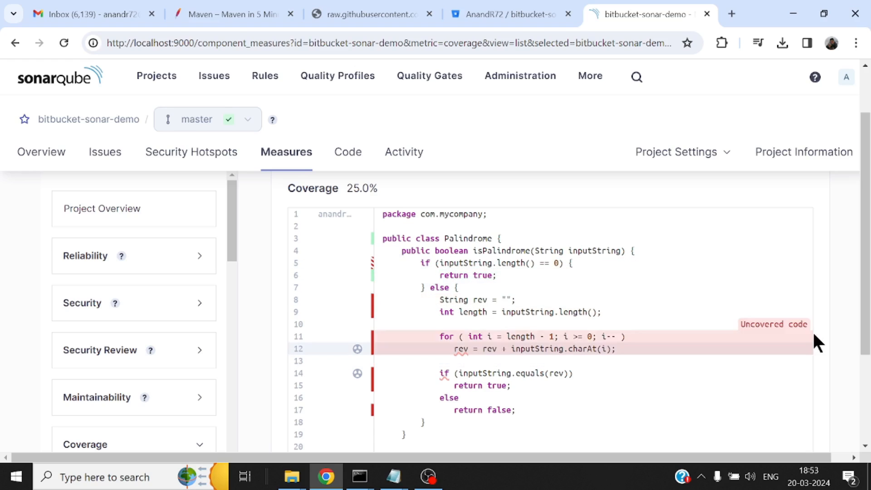
Go back to the bitbucket-sonar-demo project overview and view its overall code measures again
{"action": "left_click", "coordinate": [14, 42]}
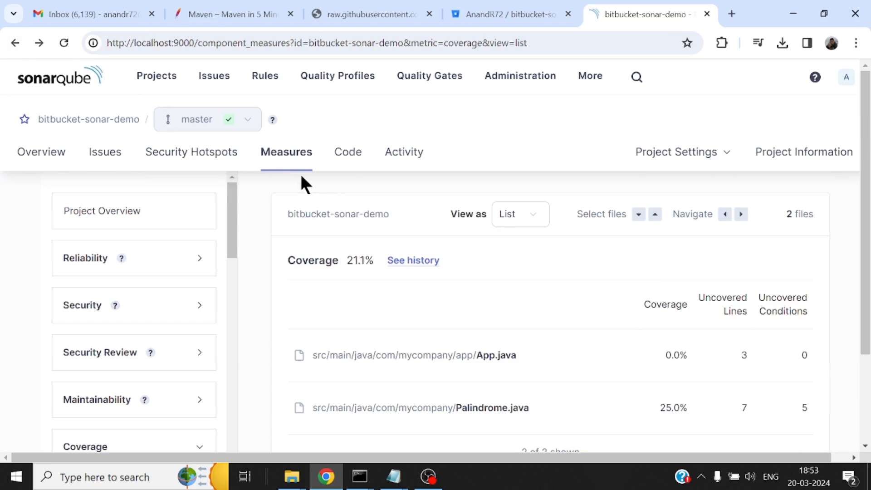
{"action": "left_click", "coordinate": [109, 121]}
{"action": "scroll", "coordinate": [623, 356], "scroll_direction": "down", "scroll_amount": 3}
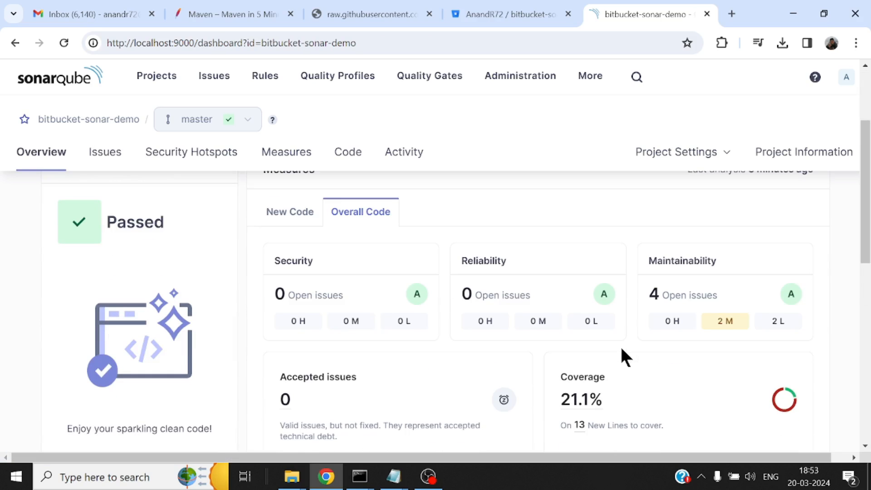